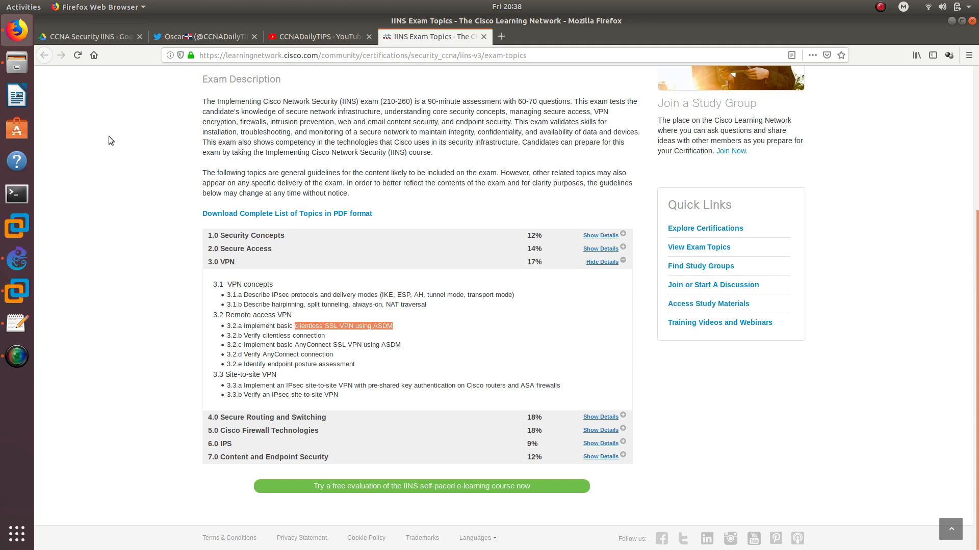
- Switch to the Security Lab topology in GNS3 and nudge the GUI server slightly inside the DMZ
click(29, 247)
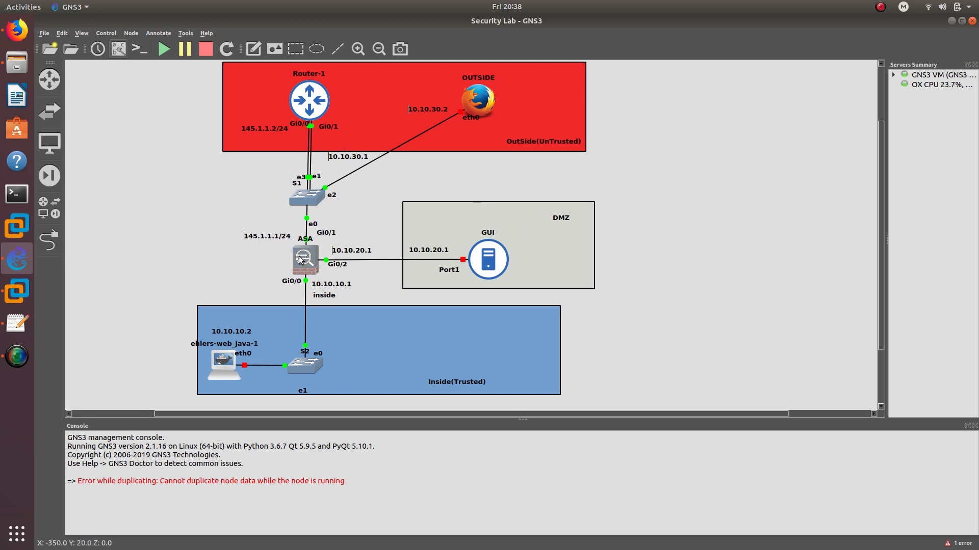
mouse_move(491, 254)
mouse_down()
mouse_move(499, 249)
mouse_move(483, 257)
mouse_up()
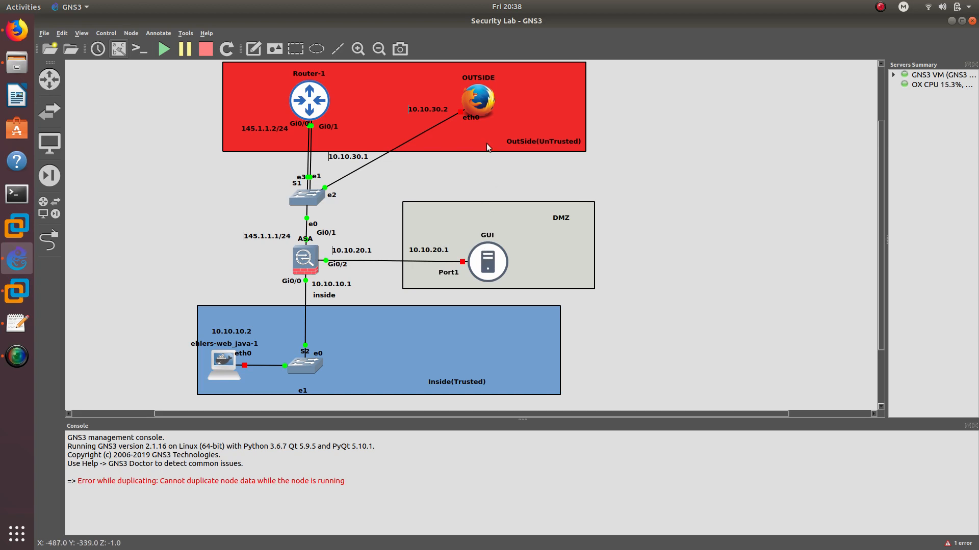
- Review the installed appliances, highlighting webterm and comparing it with the inside client, and close the device list
click(49, 207)
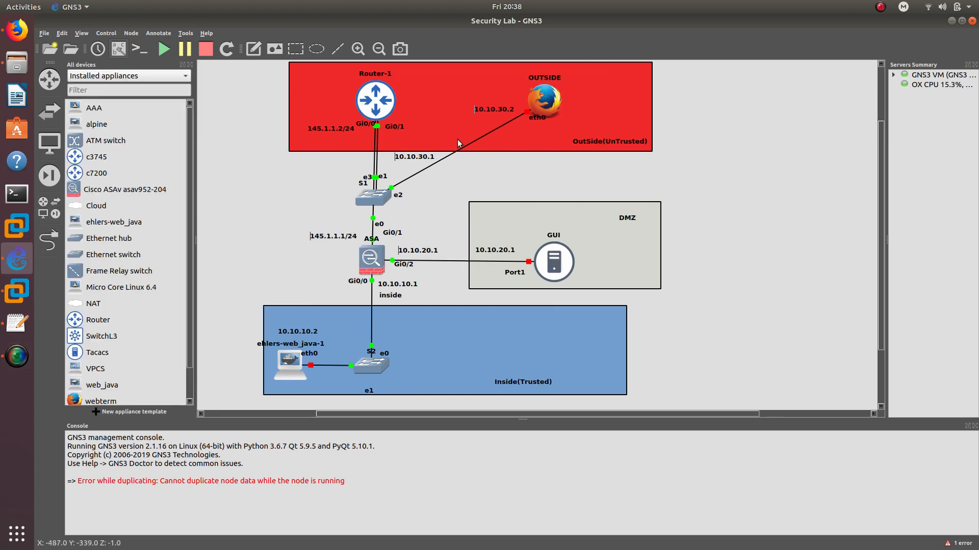
scroll(146, 350, down, 1)
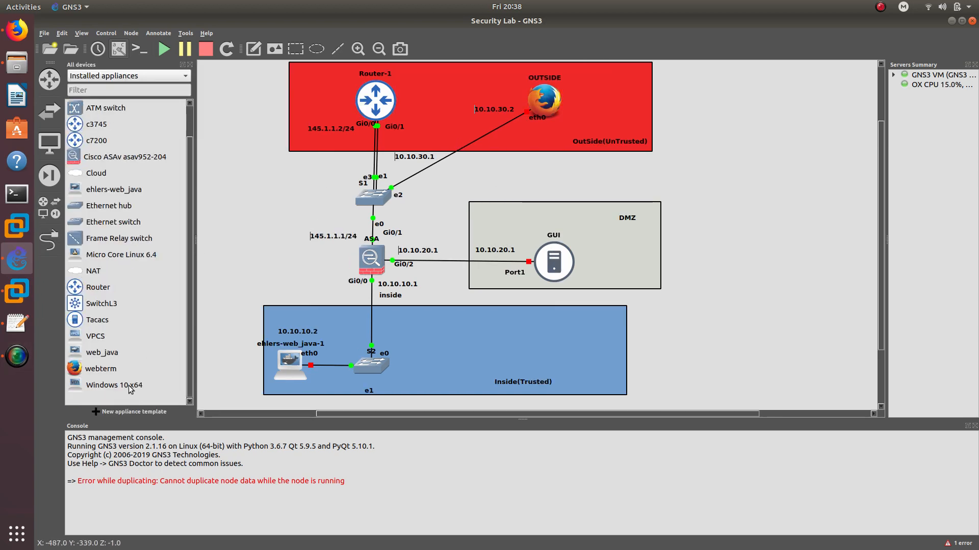
click(95, 367)
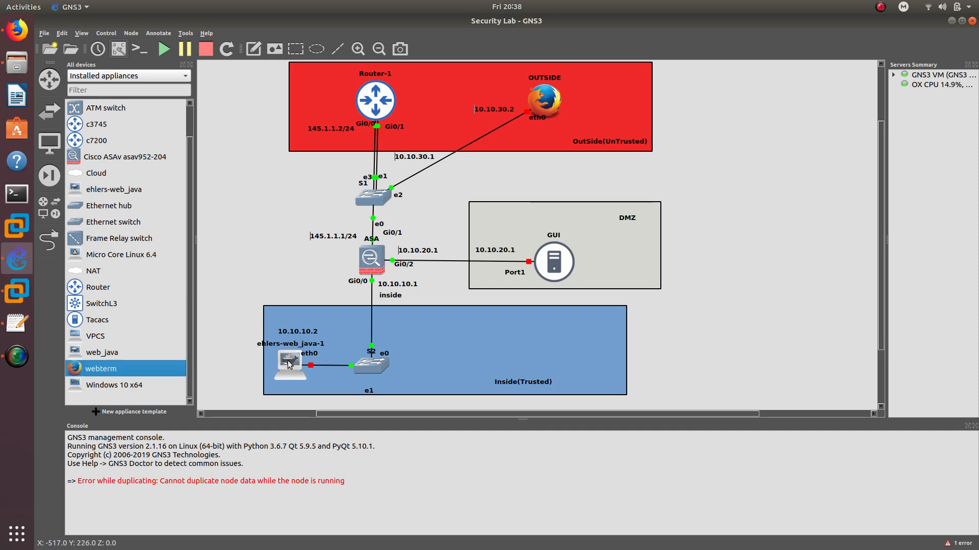
mouse_move(286, 361)
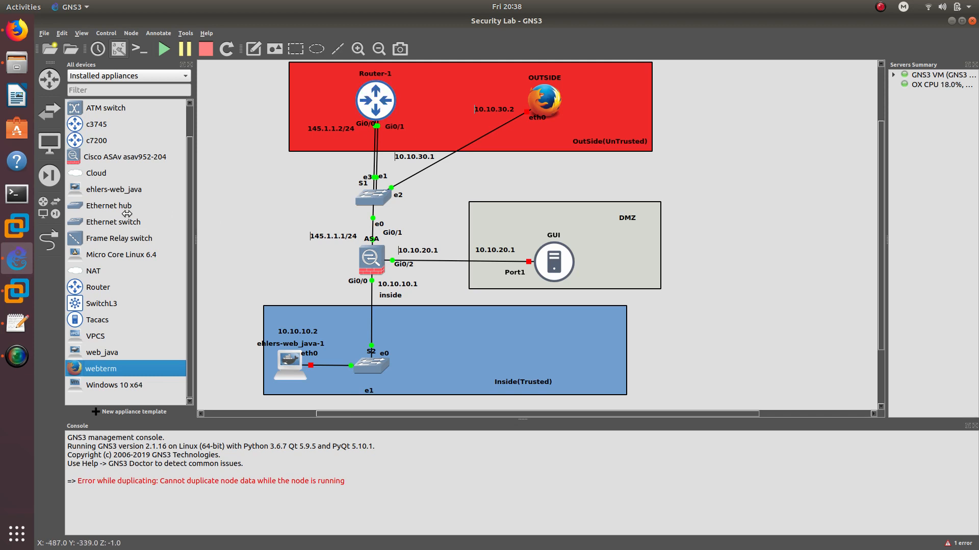
click(189, 65)
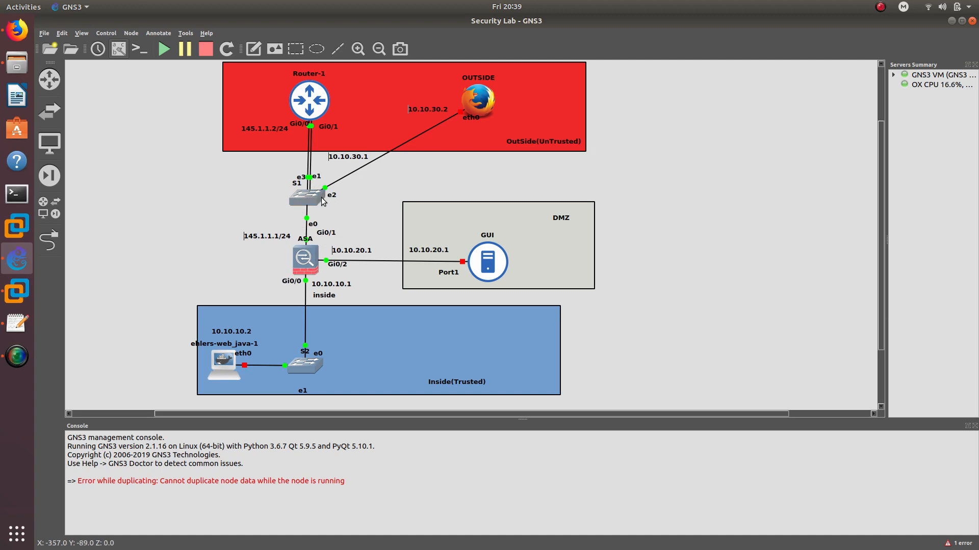
- Inspect the ASA and GUI node details and shift the GUI server slightly within the DMZ
mouse_move(307, 205)
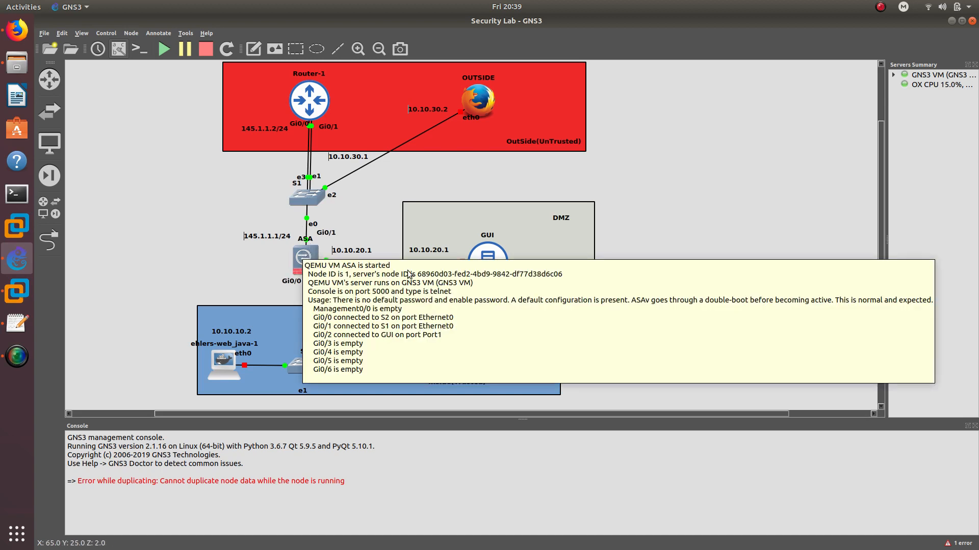
mouse_move(488, 261)
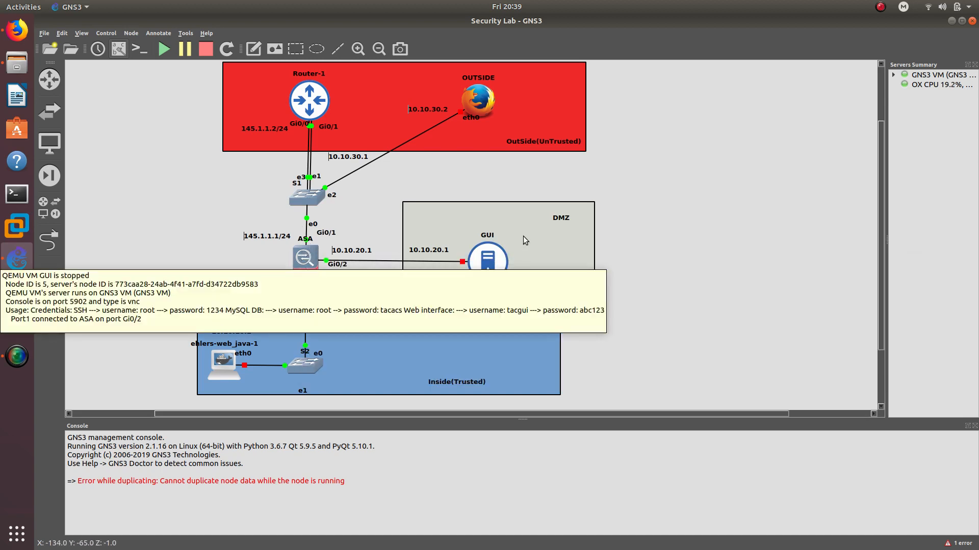
drag(491, 259, 493, 258)
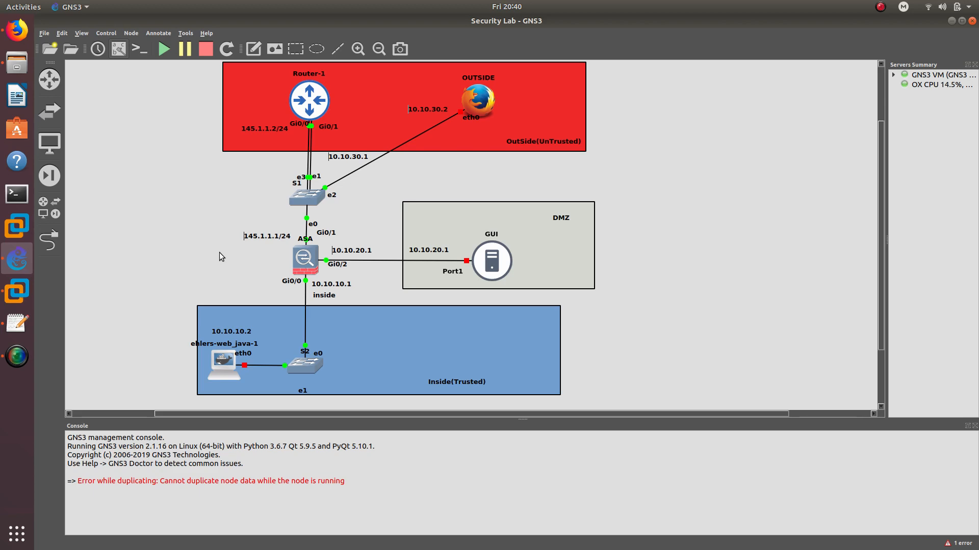
- Open the ASA firewall's console, place its window beside the topology and bring up the command prompt
double_click(304, 260)
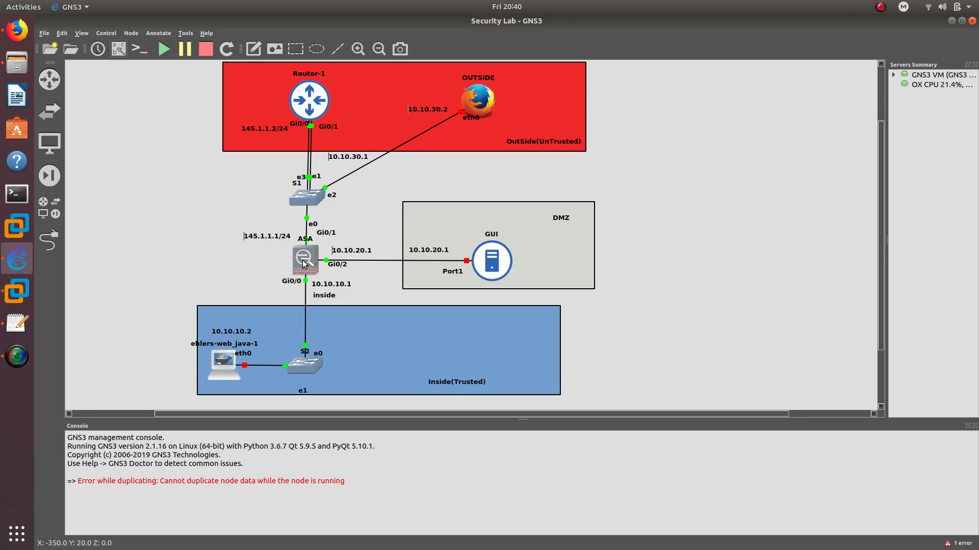
drag(216, 21, 595, 23)
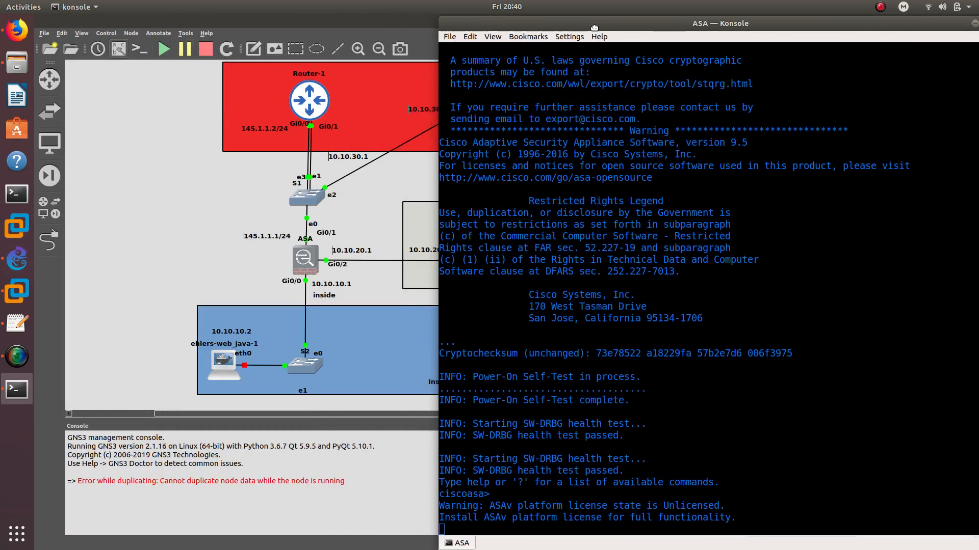
key(Return)
key(Return)
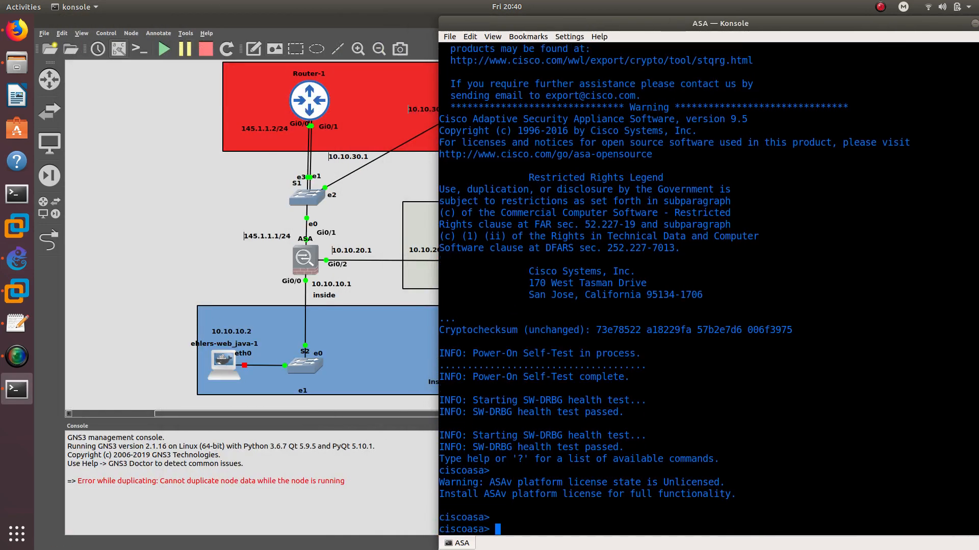
- Enter privileged mode on the ASA with a blank password and enter global configuration mode
text(en)
key(Return)
key(Return)
key(Return)
key(Return)
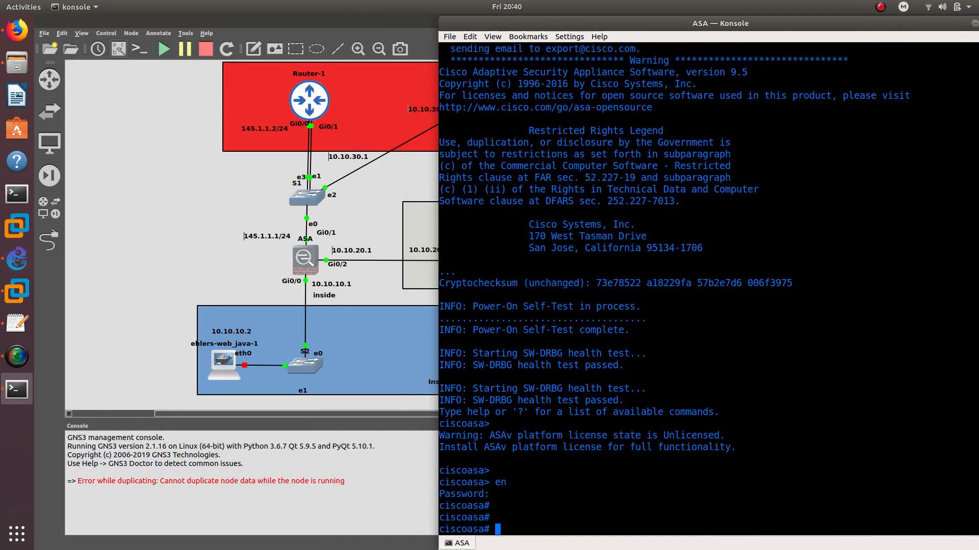
text(config t)
key(Return)
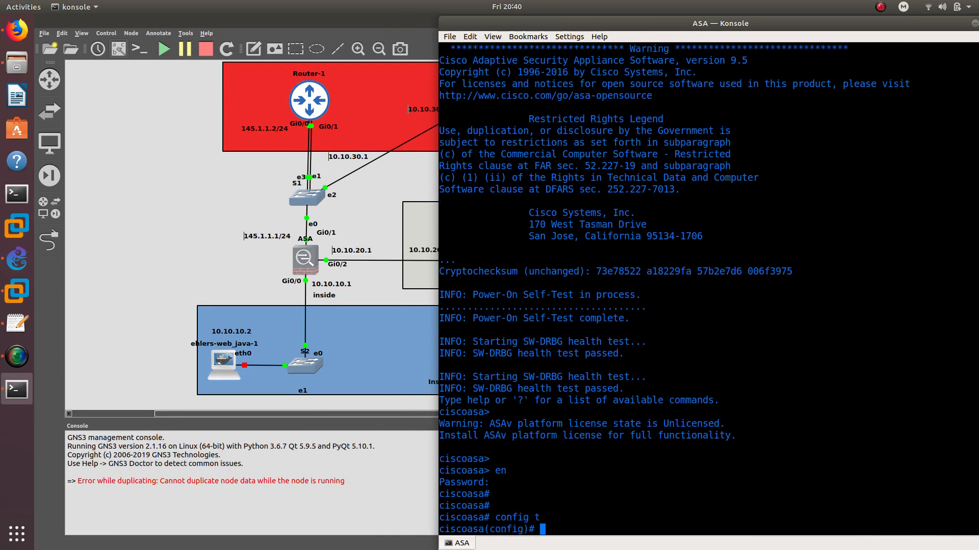
key(Return)
key(Return)
key(Return)
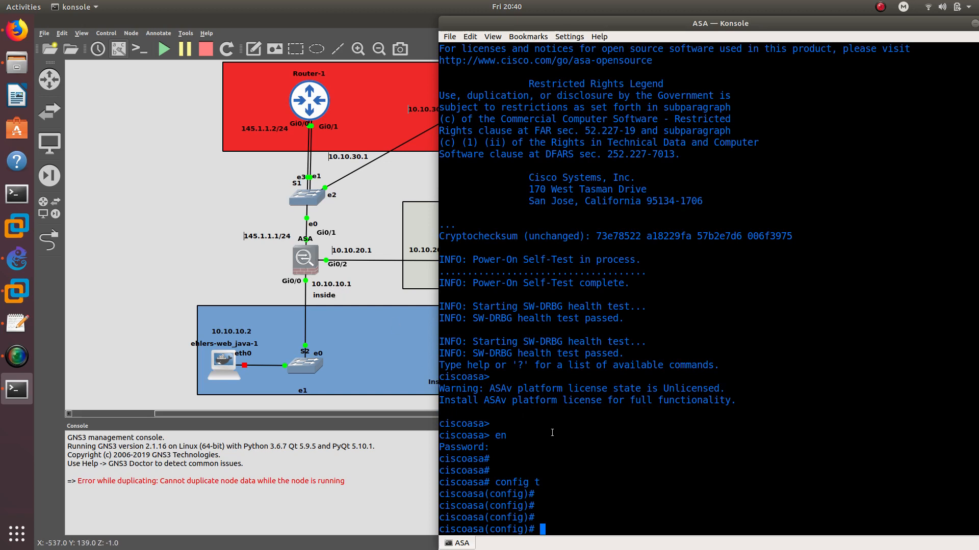
- Assign IP address 10.10.10.1 with mask 255.255.255.0 to interface g0/0 on the ASA
text(int g0/0)
key(Return)
text(i)
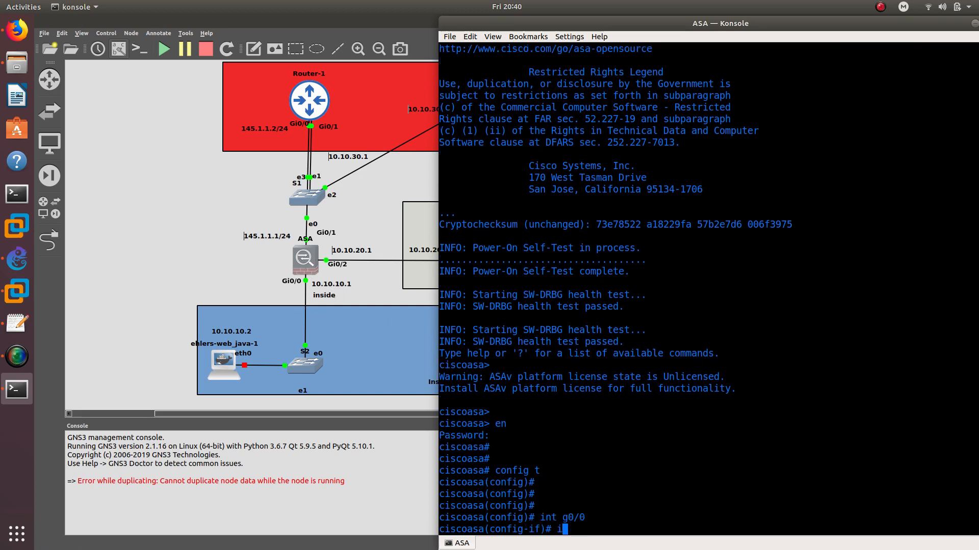
text(p add)
key(Tab)
text(10.10.)
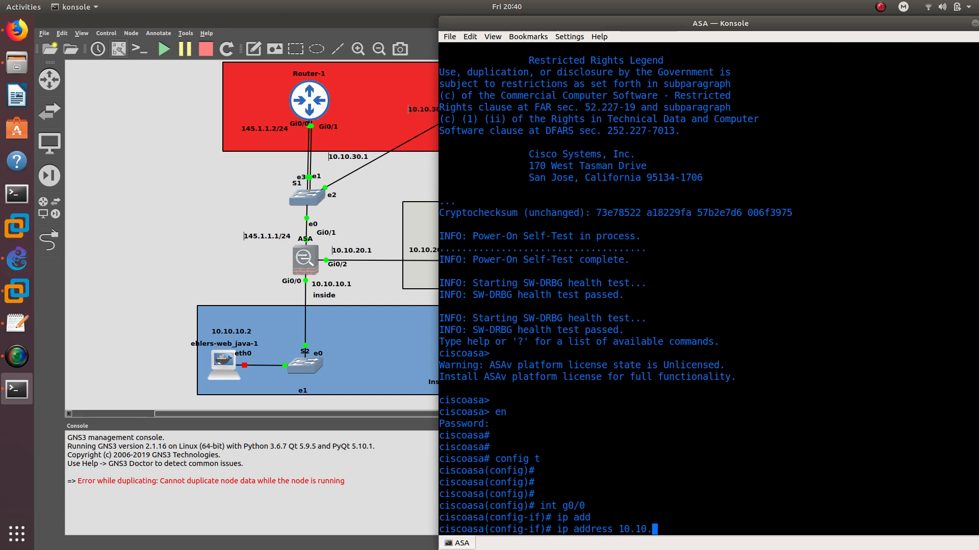
text(10.1 255.255.255.0)
key(Return)
- Bring up interface g0/0 with the no shutdown command
text(nbo)
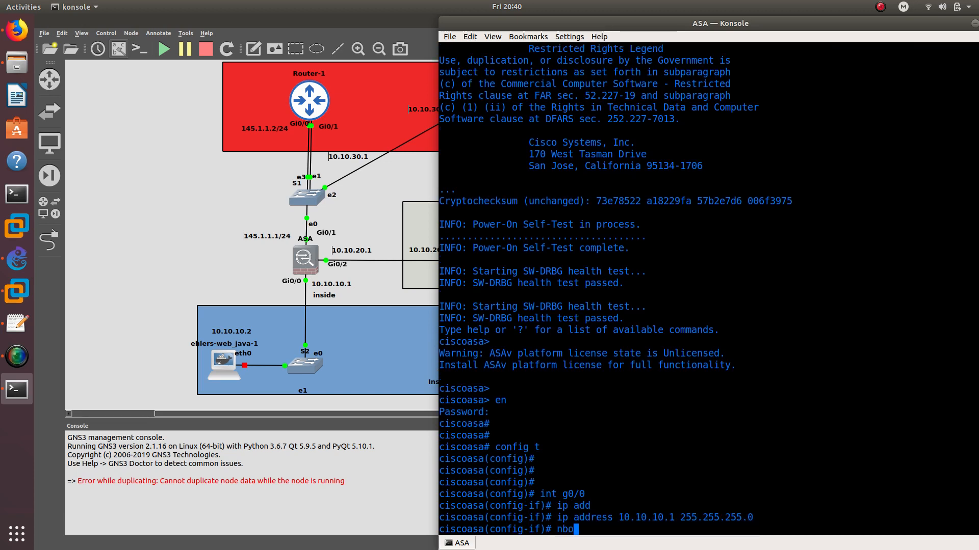
key(BackSpace)
key(BackSpace)
text(o shu)
key(Return)
key(Up)
key(Return)
key(Return)
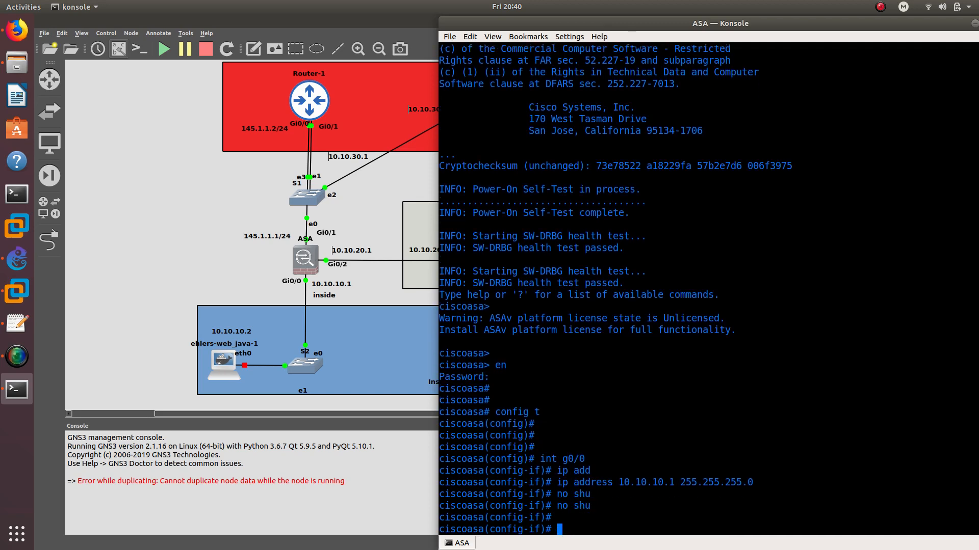
- Name interface g0/0 inside with nameif and return to global configuration mode
text(nameif inside)
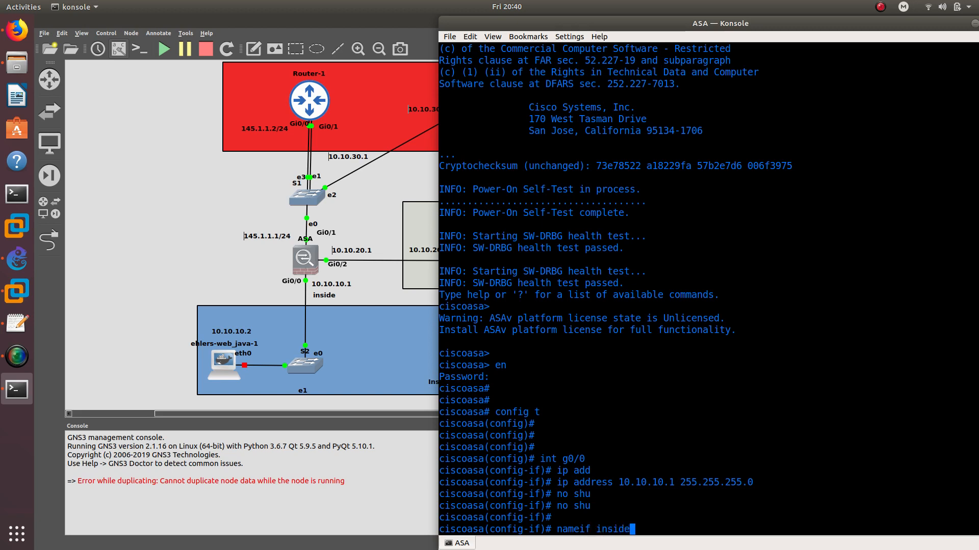
key(Return)
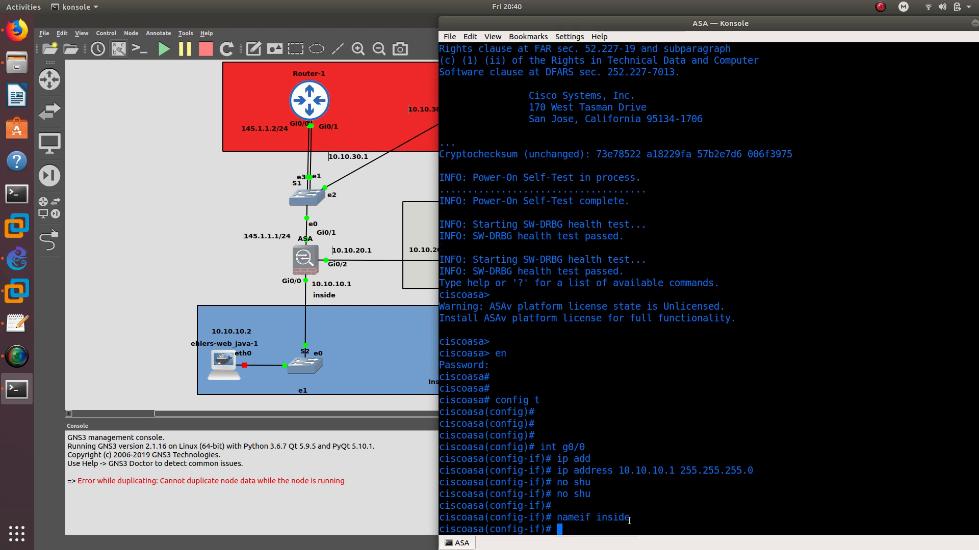
drag(636, 519, 554, 520)
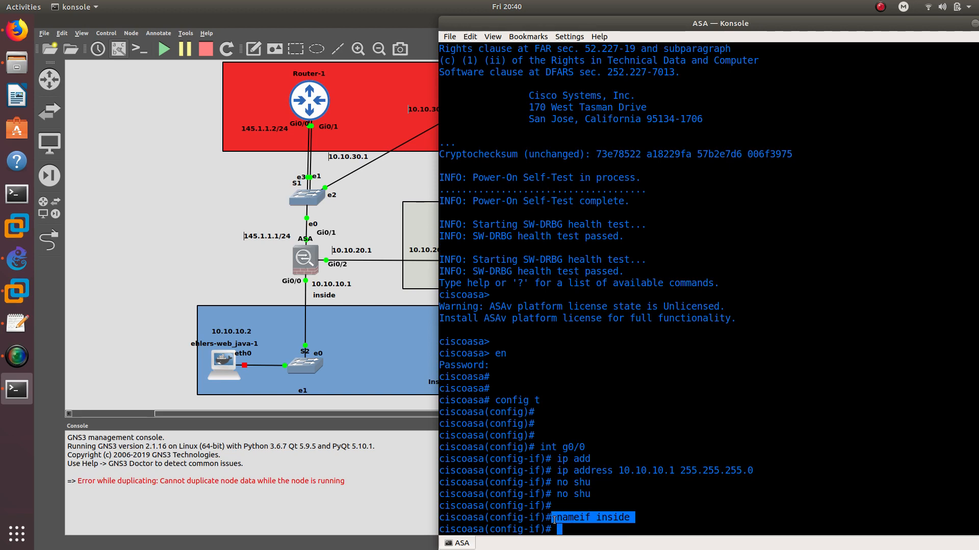
click(562, 489)
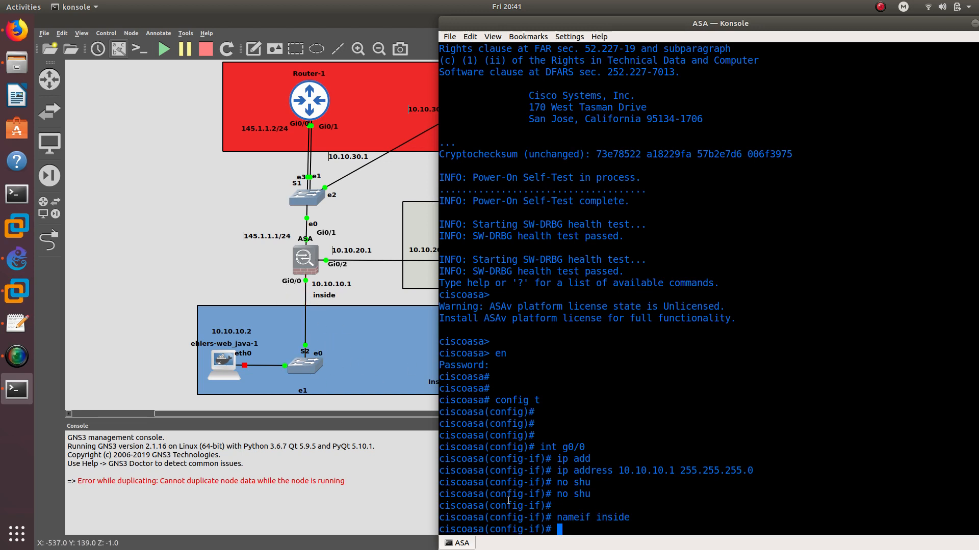
text(exit)
key(Return)
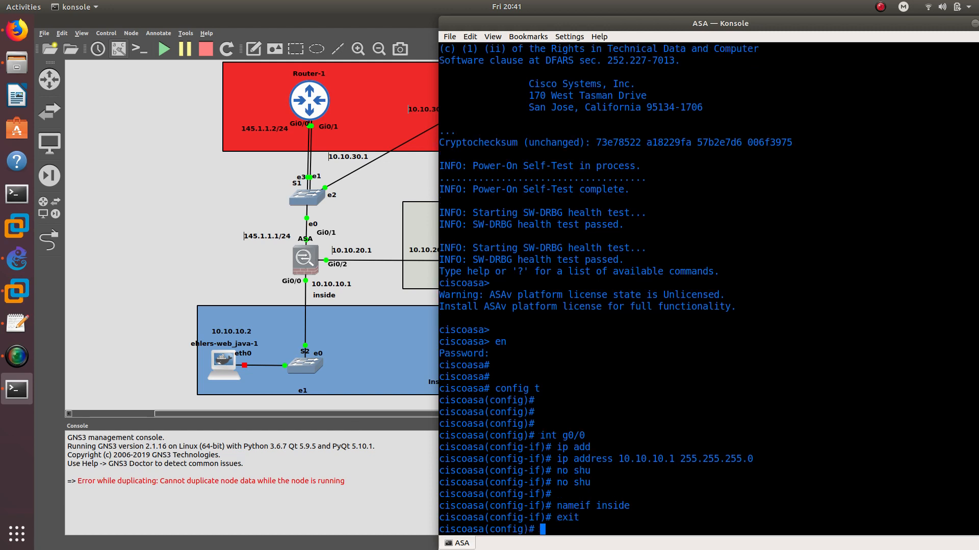
- Enable the ASA's HTTP server with the command http server enable
text(hh)
key(Return)
text(hh)
key(BackSpace)
text(tt)
key(Return)
text(http se)
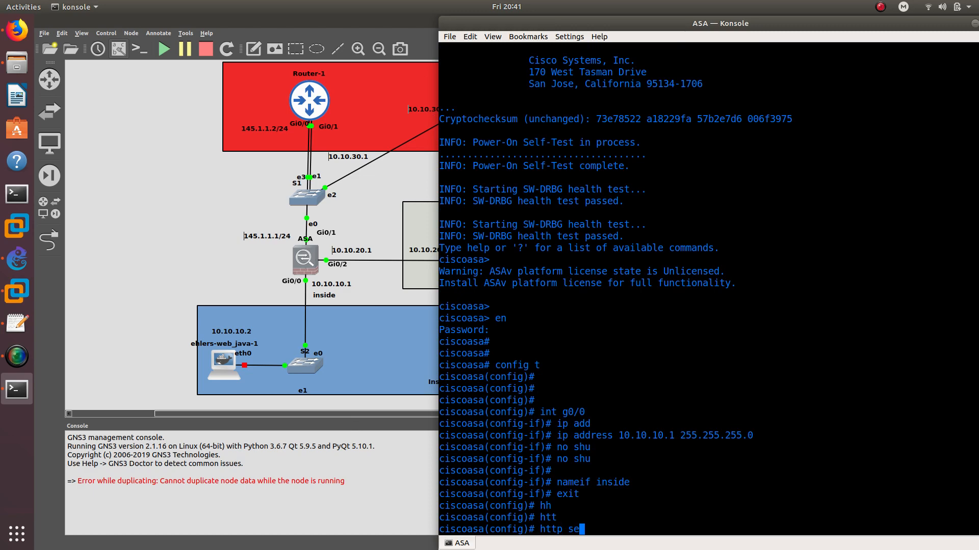
key(Tab)
text(en)
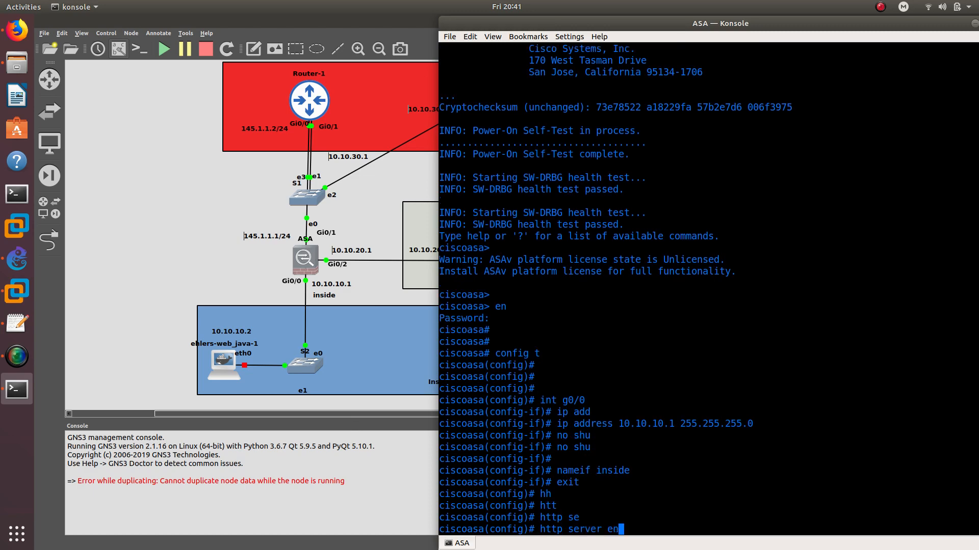
key(Tab)
key(Return)
text(http server enable)
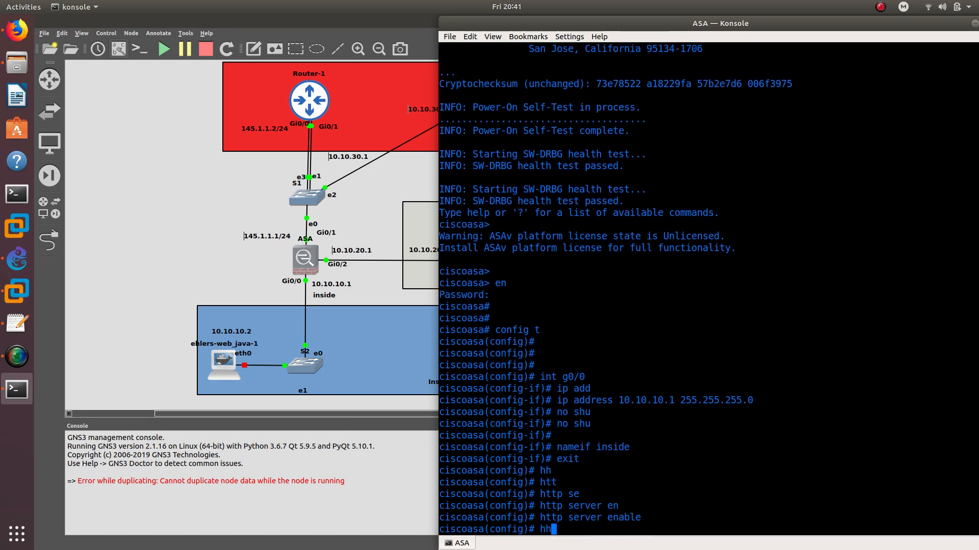
key(Return)
- Draft an HTTP access rule for host 10.10.10.2 with netmask 255.255.255.0, consulting the command's argument help
text(http ?)
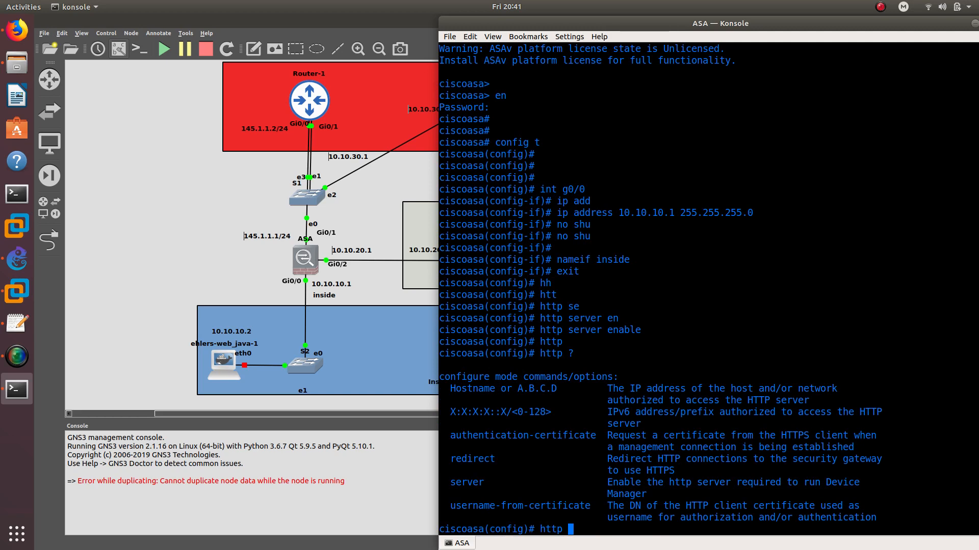
text(10.10.10.2 )
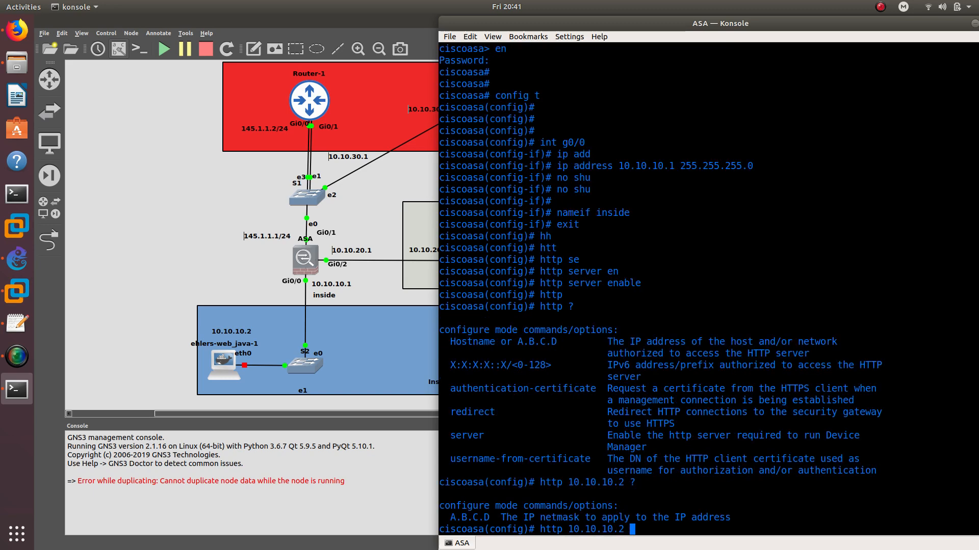
text(?255)
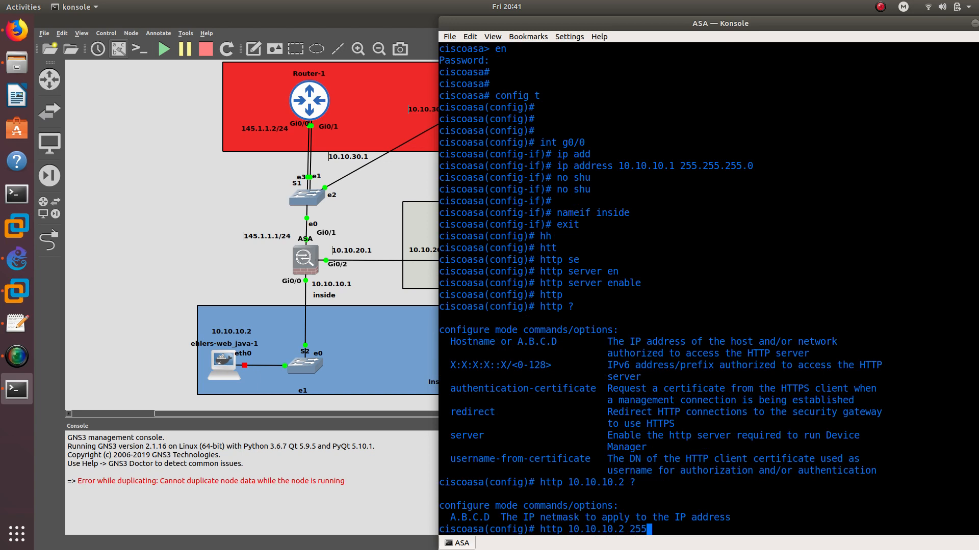
text(.255.)
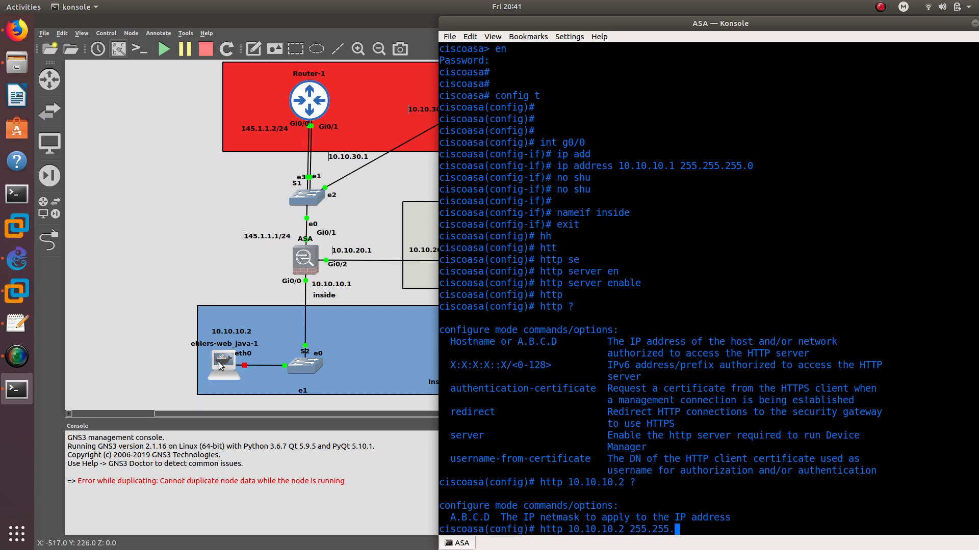
text(255.)
text(0 in)
key(Tab)
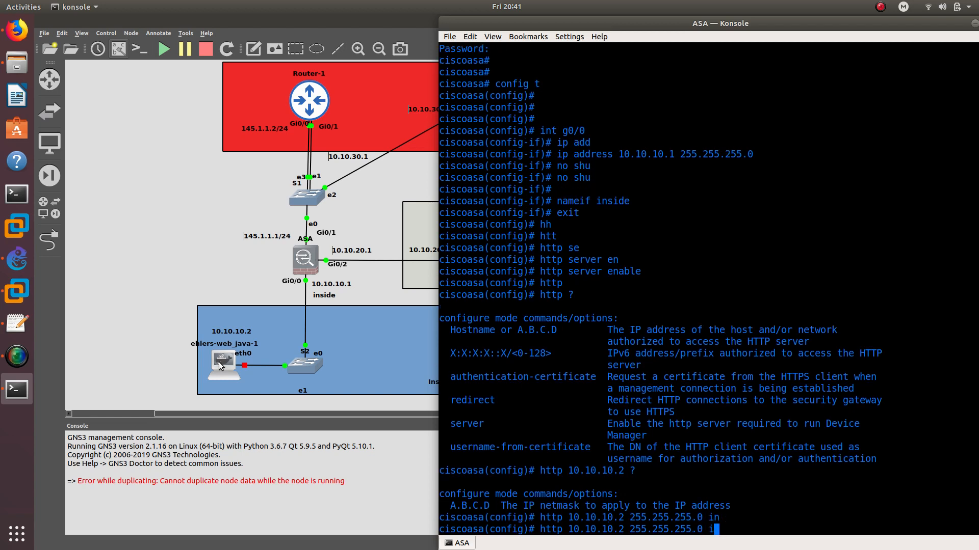
- Discard the drafted HTTP access rule for host 10.10.10.2 and consult the http command's option help
key(BackSpace)
key(BackSpace)
key(BackSpace)
key(BackSpace)
key(BackSpace)
key(BackSpace)
key(BackSpace)
key(BackSpace)
key(BackSpace)
key(BackSpace)
key(BackSpace)
key(BackSpace)
key(BackSpace)
key(BackSpace)
key(BackSpace)
key(BackSpace)
key(BackSpace)
key(BackSpace)
key(BackSpace)
key(BackSpace)
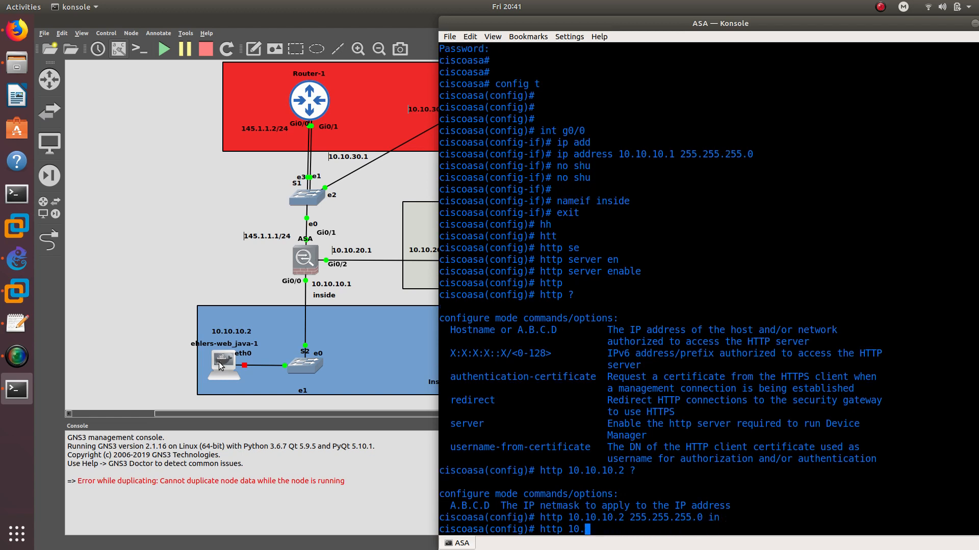
text(insi?)
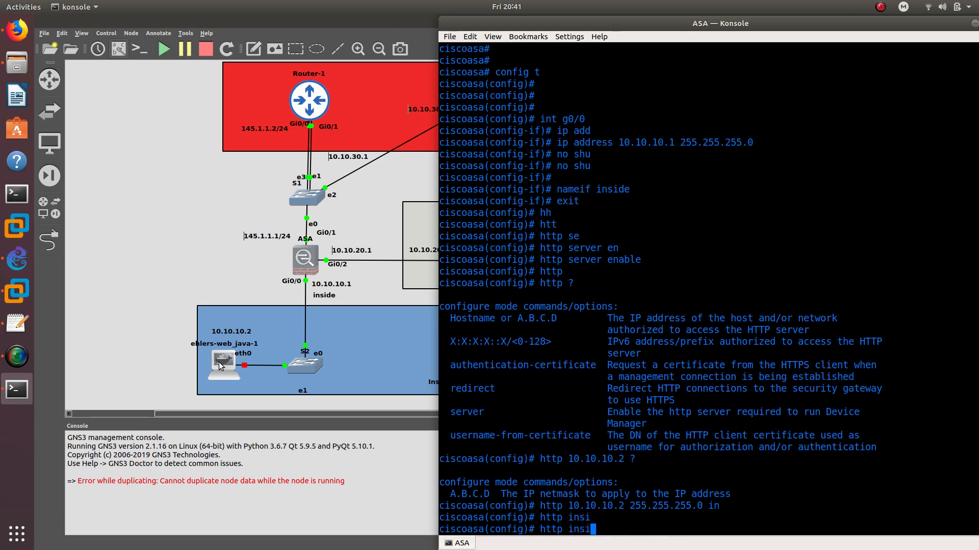
key(BackSpace)
key(BackSpace)
key(BackSpace)
key(BackSpace)
text(?)
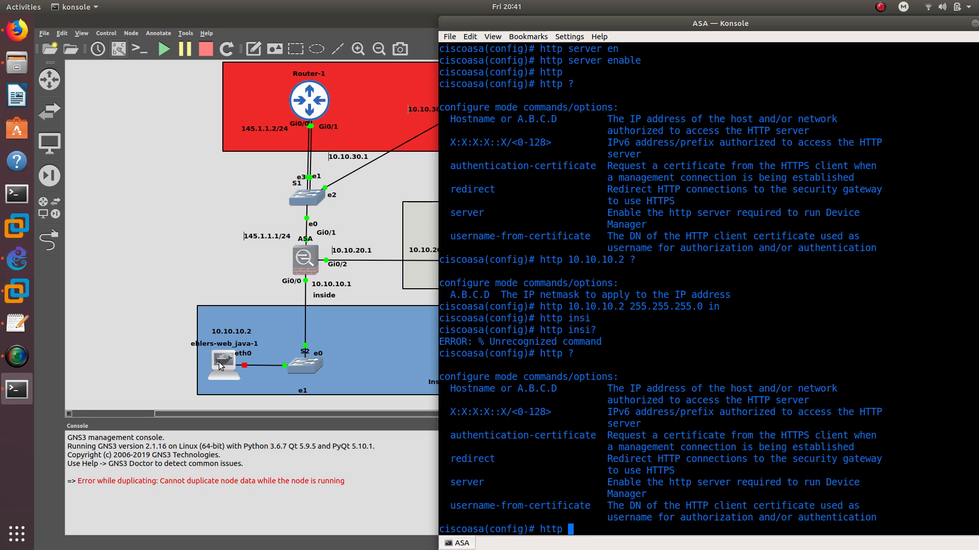
- Allow HTTP access from any address on the inside interface with http 0.0.0.0 0.0.0.0 inside
text(0.0.0.0 0.0.0.0 )
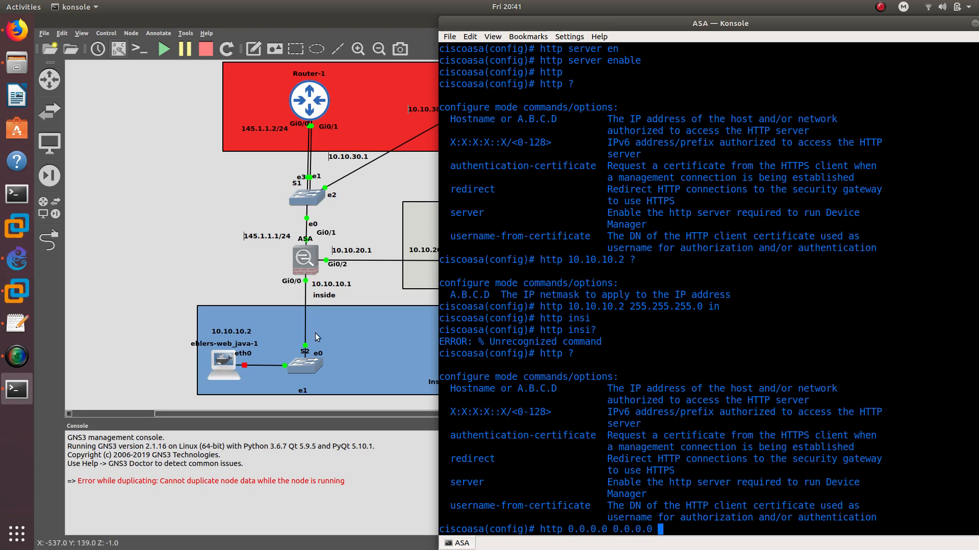
text(in)
key(Tab)
text(side)
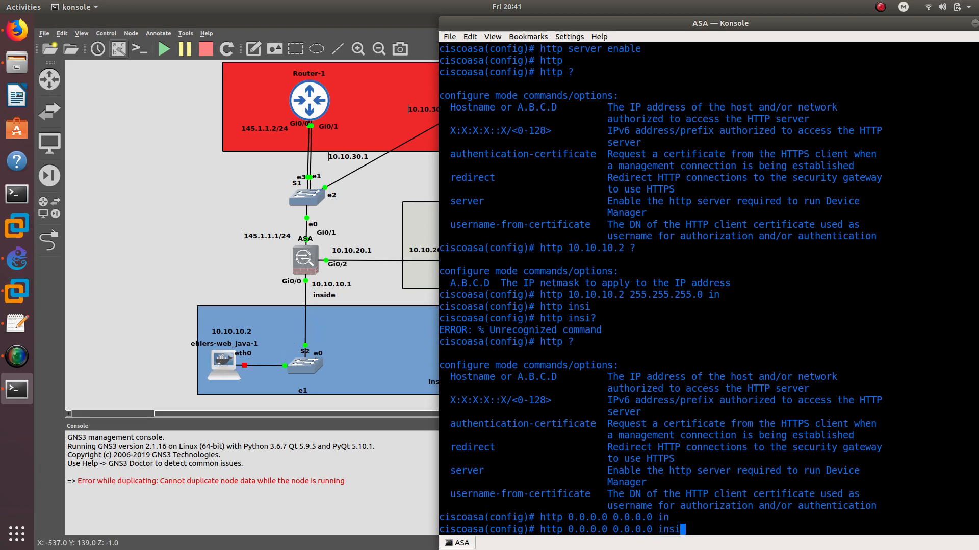
key(Return)
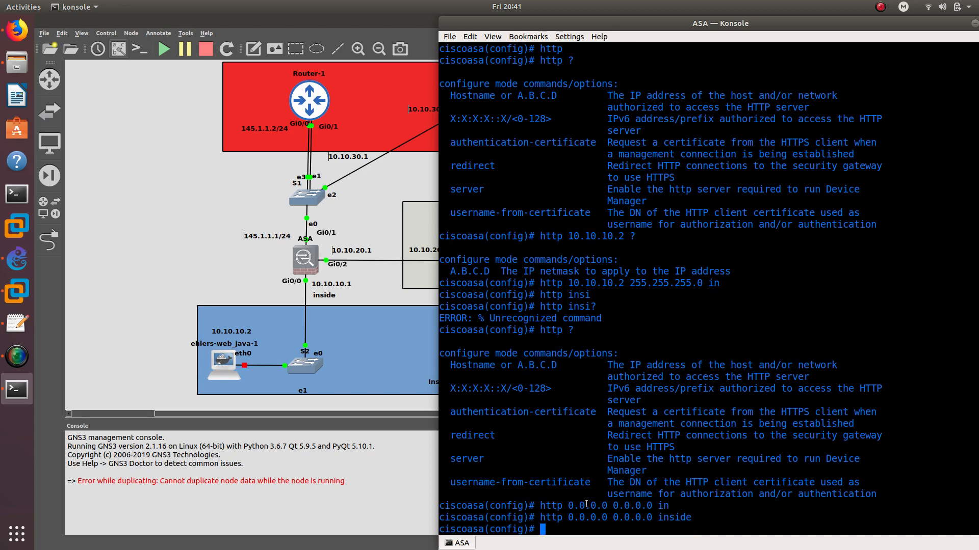
drag(569, 506, 654, 510)
double_click(663, 518)
double_click(550, 504)
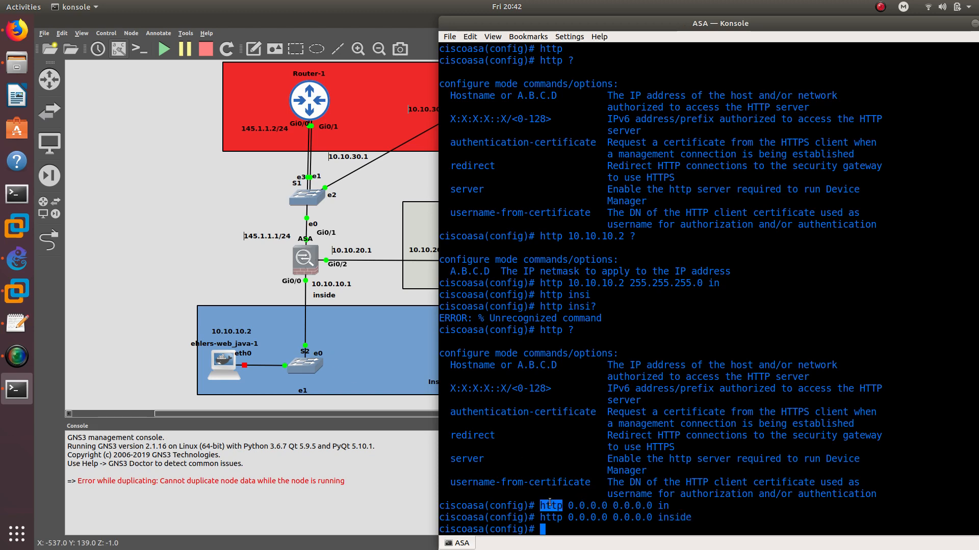
double_click(555, 514)
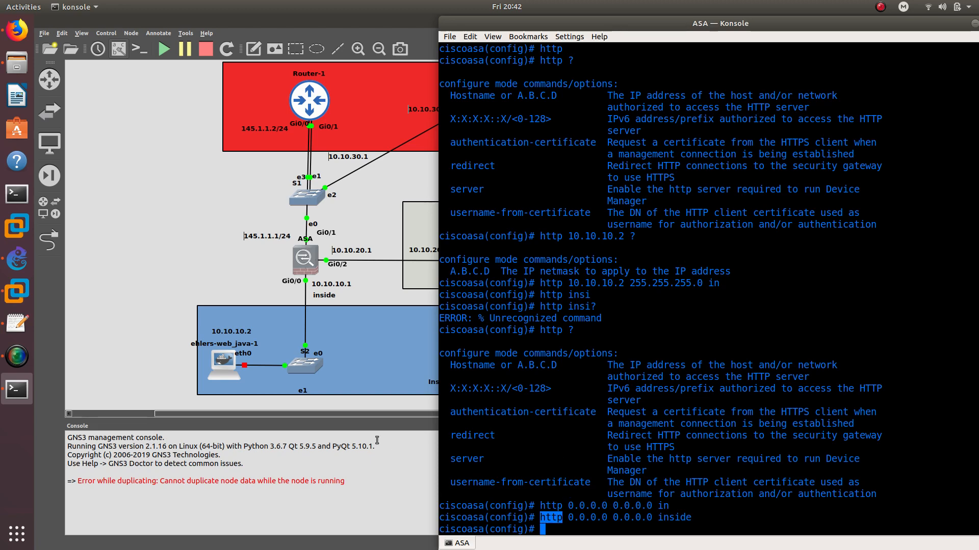
- Start the ehlers-web_java-1 node in the Inside zone and open its VNC console beside the topology
click(222, 364)
right_click(222, 363)
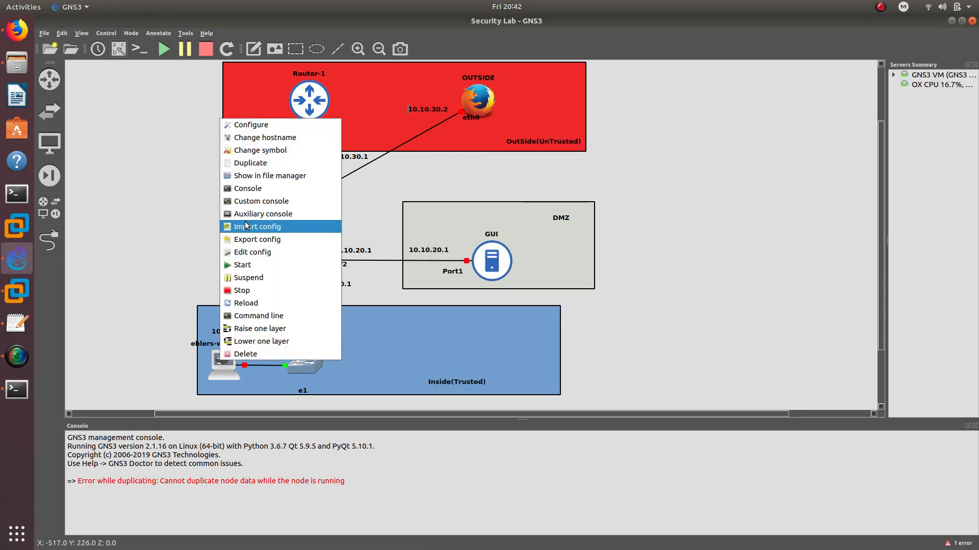
click(243, 269)
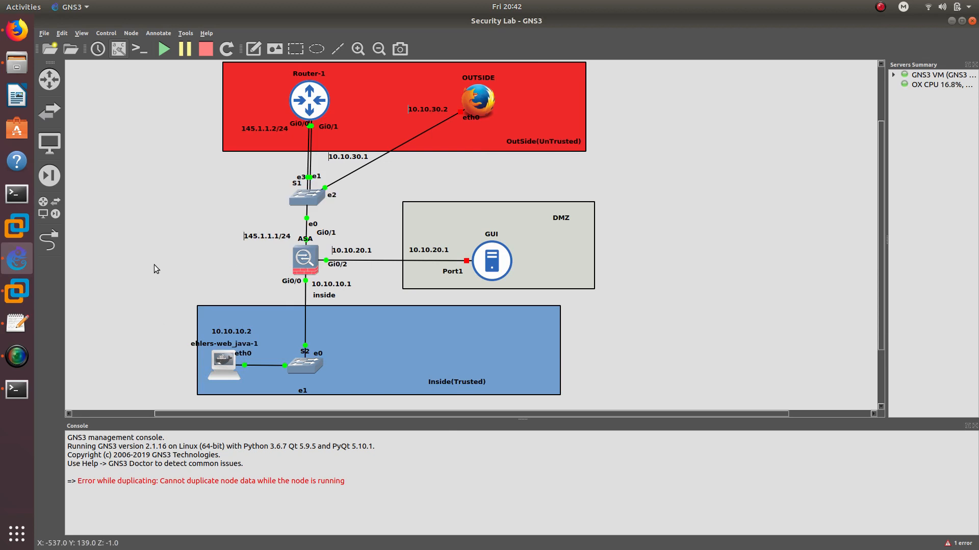
double_click(223, 361)
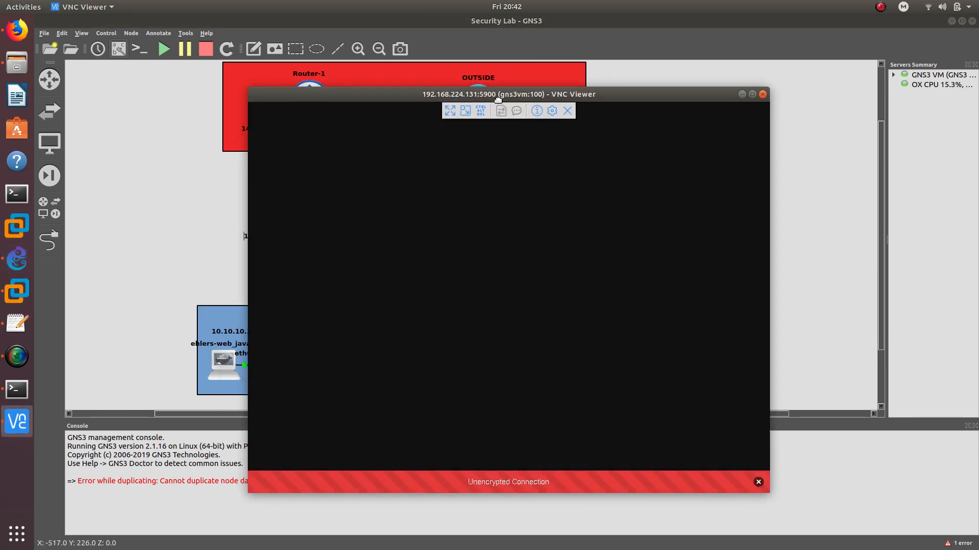
drag(492, 97, 671, 77)
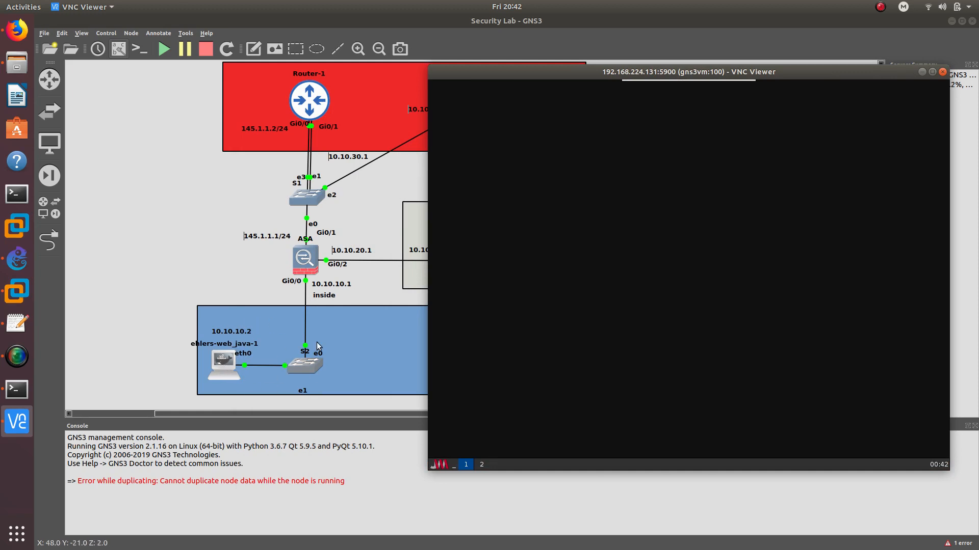
- In a terminal on the inside host, assign eth0 the address 10.10.10.2 with netmask 255.255.255.0
click(439, 465)
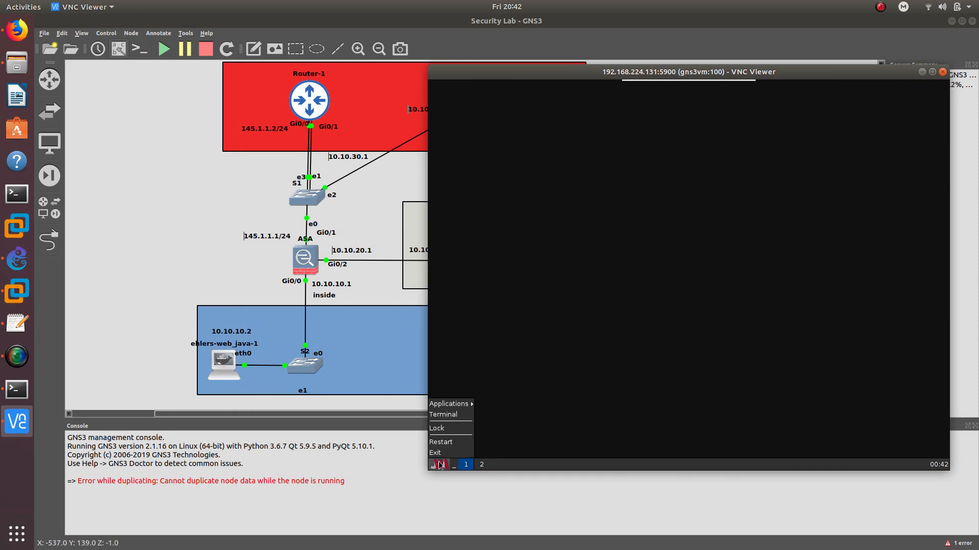
click(444, 416)
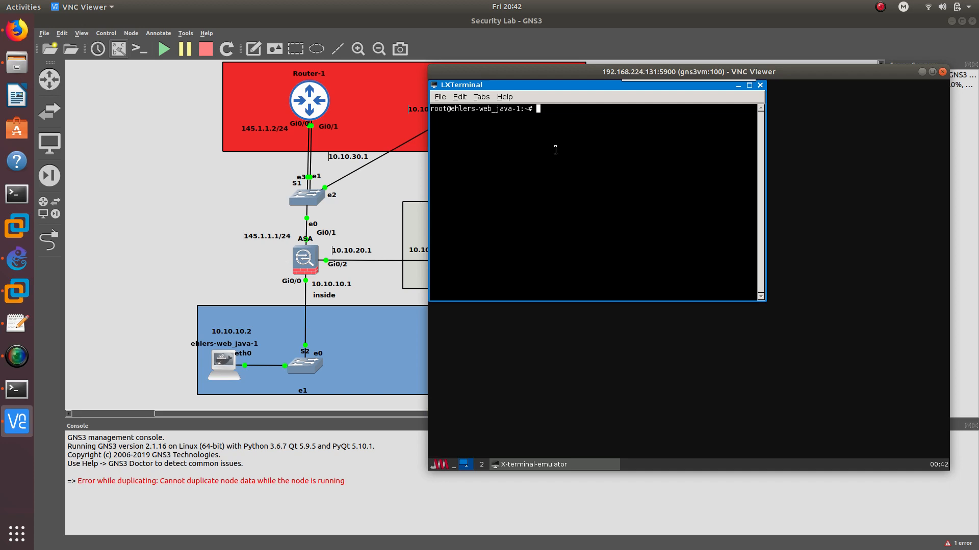
text(ifconfig eth0 10.10.10.2)
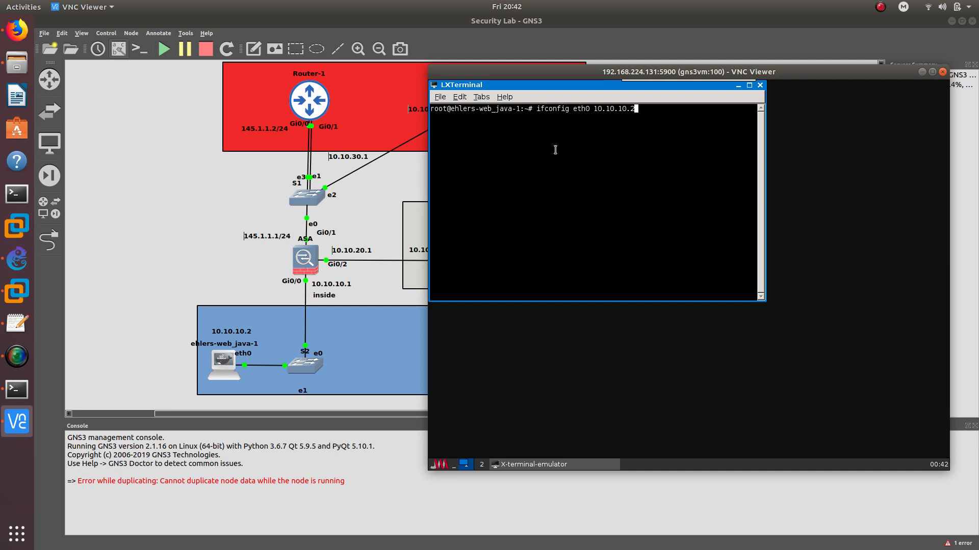
text( netmask 255.255.255.0)
key(Return)
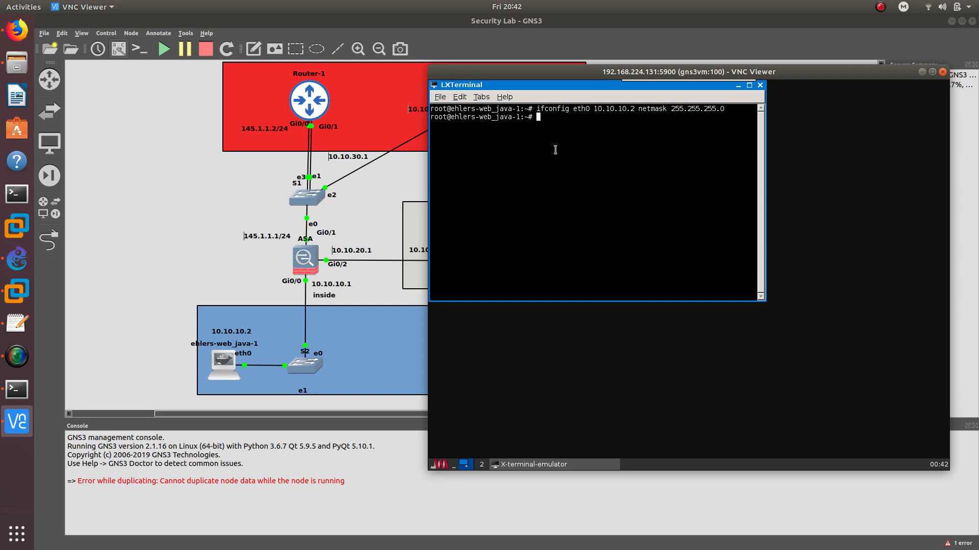
- Add a default route through gateway 10.10.10.1 on the inside host, using route add default gw
text(route add default 10.10.10.1)
key(Return)
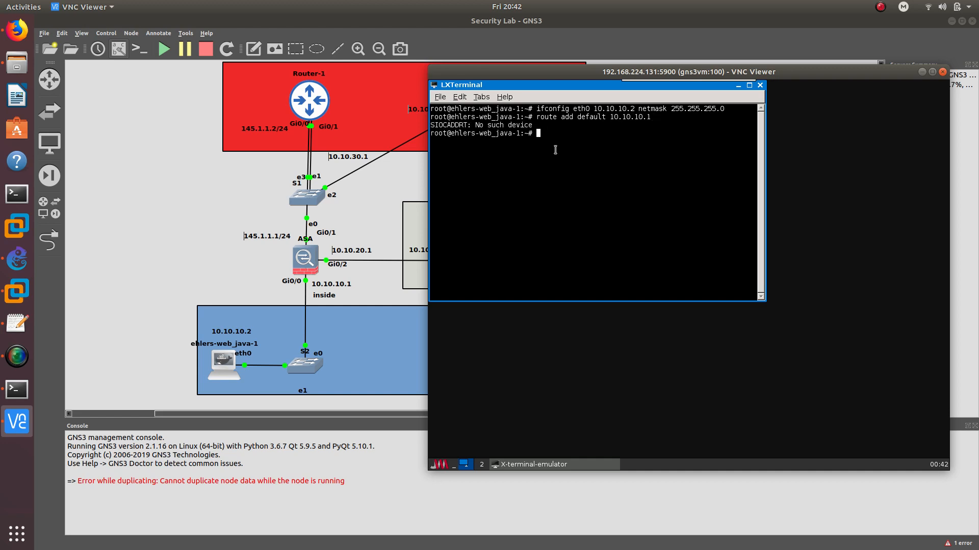
key(Up)
key(Left)
key(Left)
key(Left)
key(Left)
key(Left)
key(Left)
key(Left)
key(Left)
key(Left)
key(Left)
text(gw)
key(Return)
- Ping the ASA at 10.10.10.1 from the inside host, stop the ping and close the terminal
text(p)
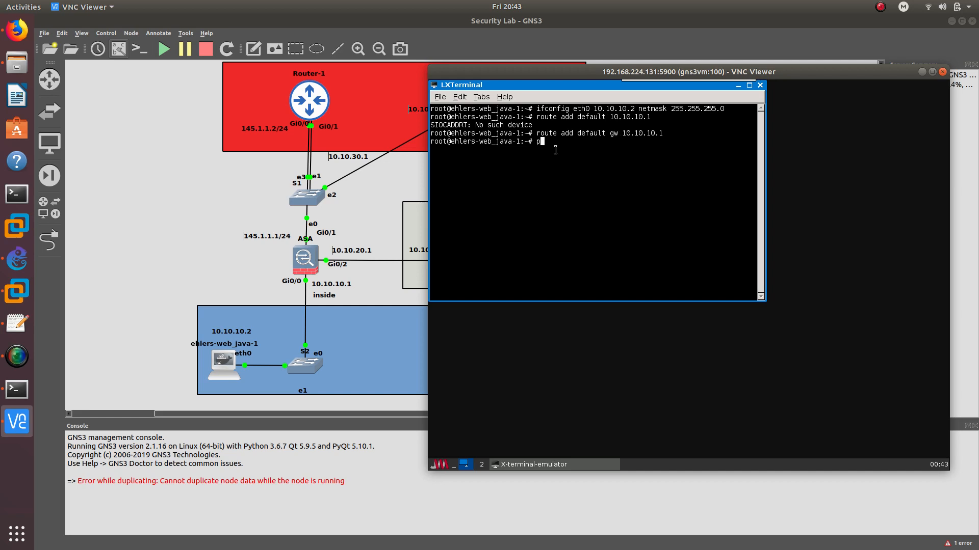
text(ing 10.10.10.1)
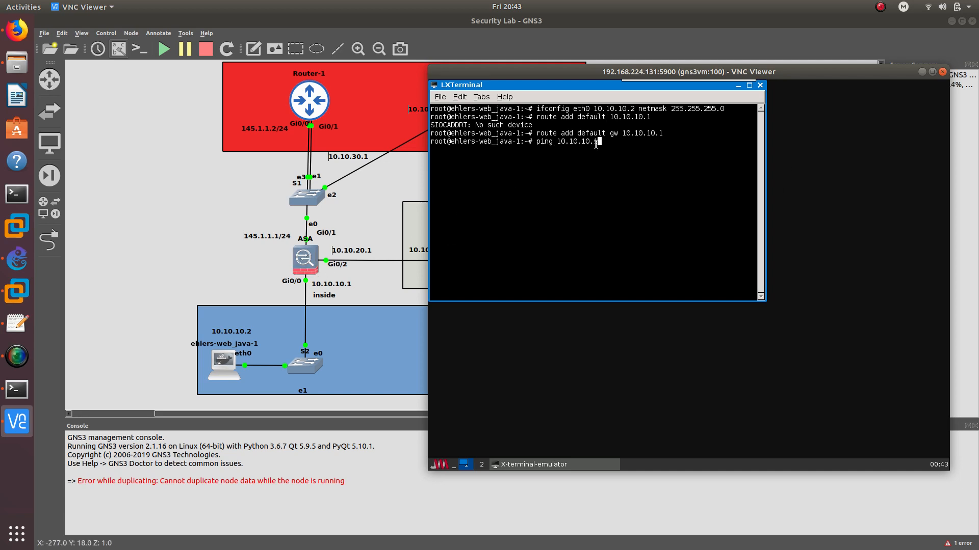
key(Return)
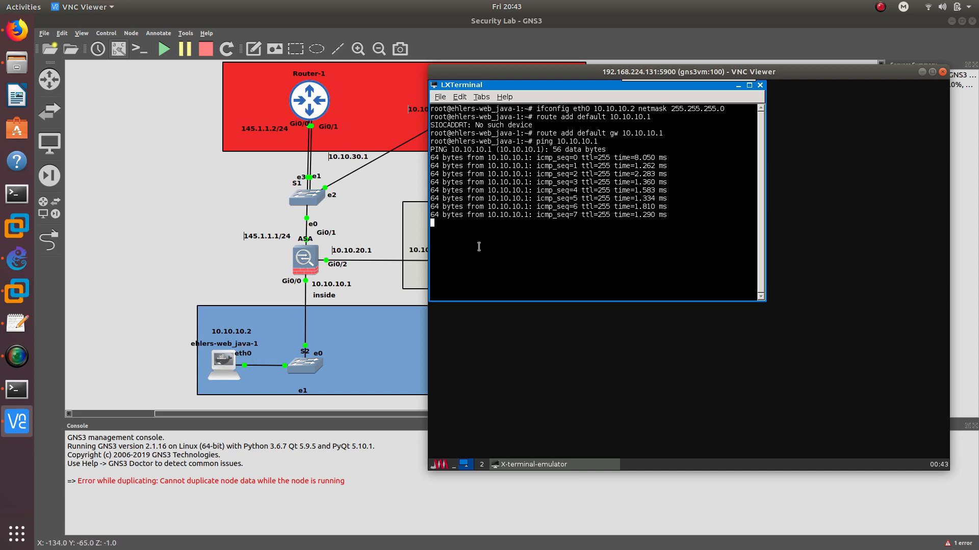
key(ctrl+c)
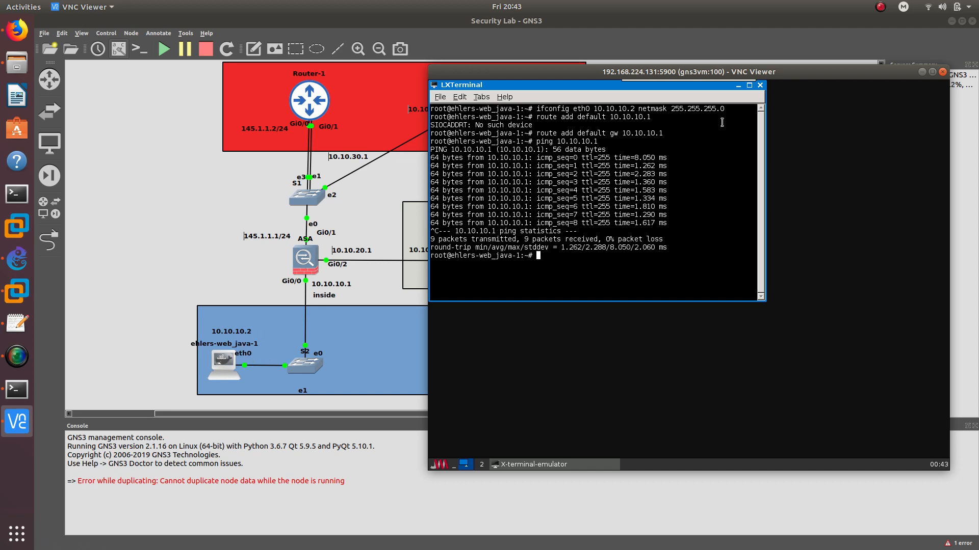
click(760, 85)
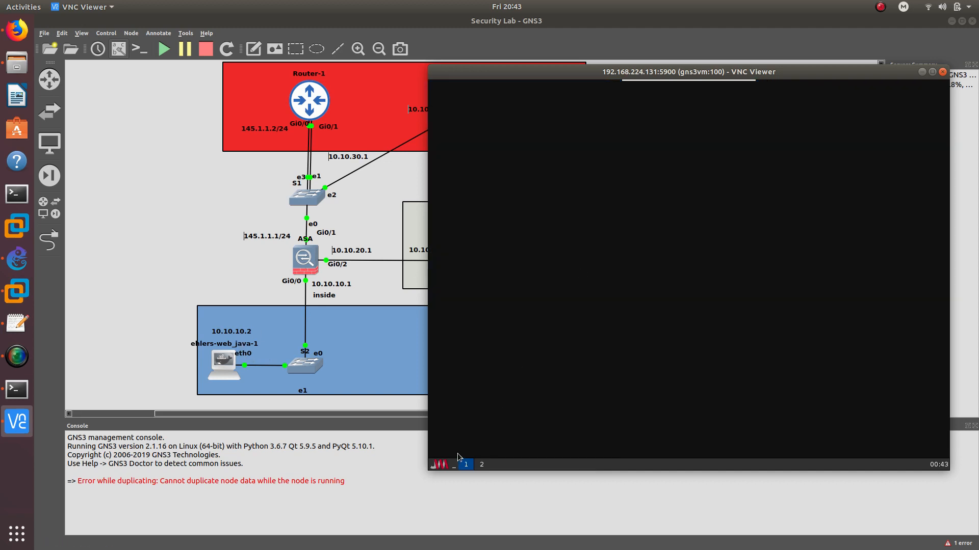
- Connect the ASDM Launcher to 10.10.10.1 and accept the ASA's self-signed certificate, always trusting its publisher
click(443, 464)
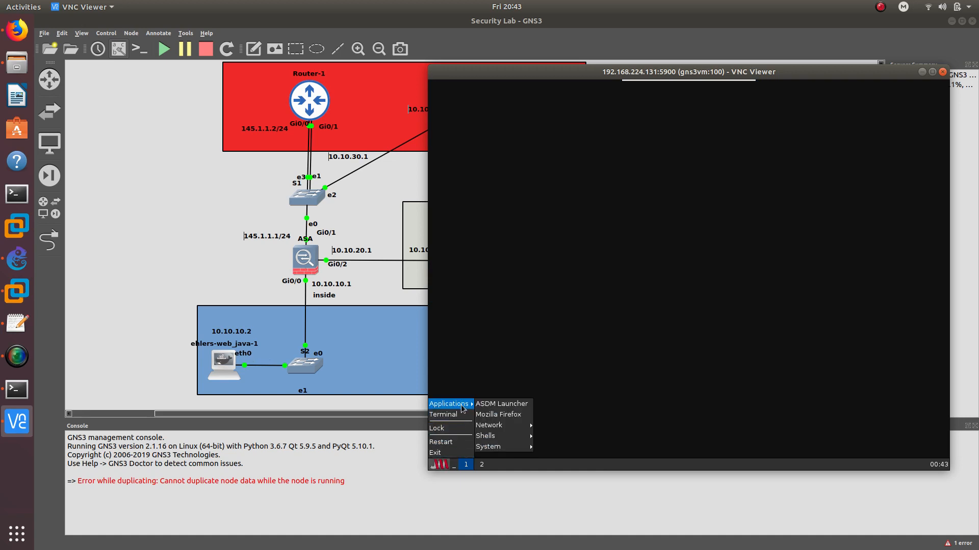
click(483, 406)
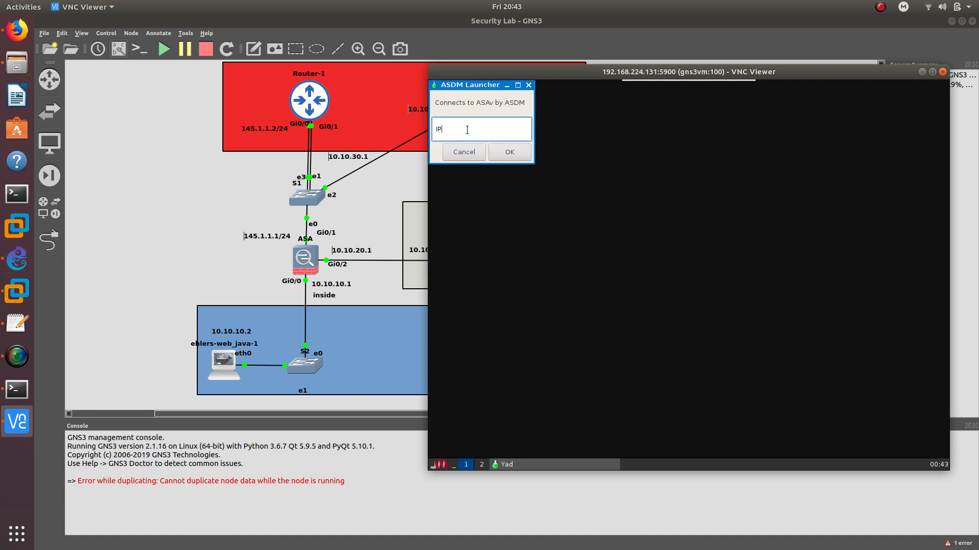
drag(443, 125, 415, 130)
text(10.10.10.1)
key(Return)
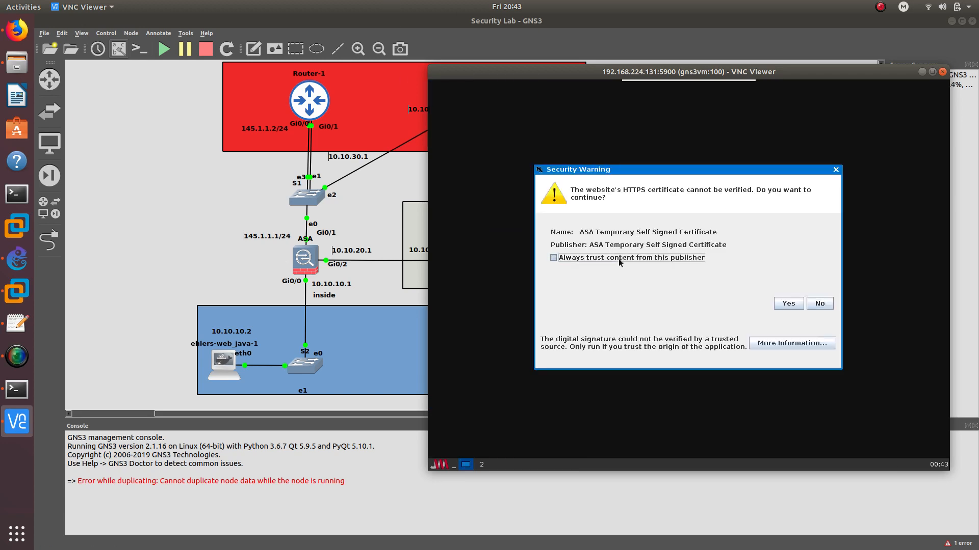
click(618, 258)
click(788, 303)
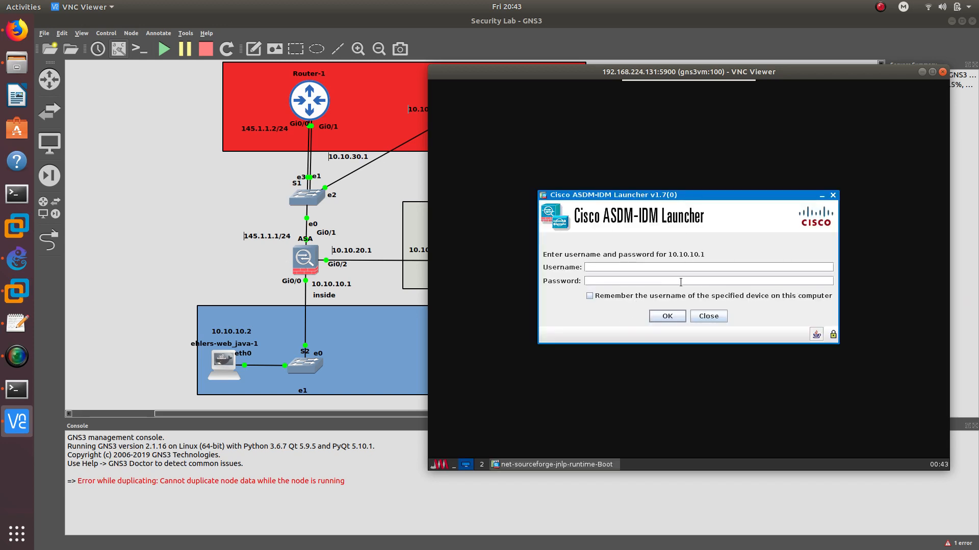
- Log in to ASDM with blank username and password, and dismiss the ASAv license message with Do not show this message again enabled
drag(632, 195, 613, 183)
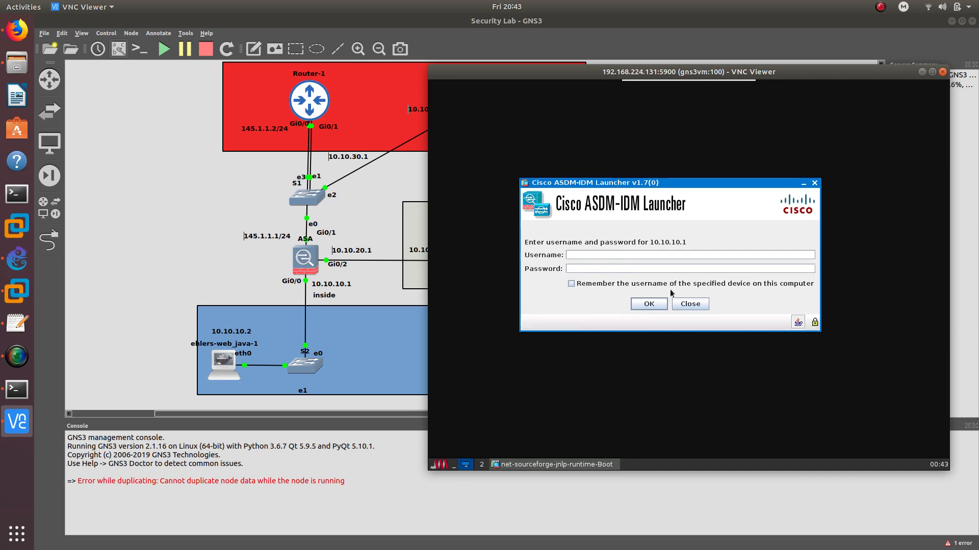
click(648, 304)
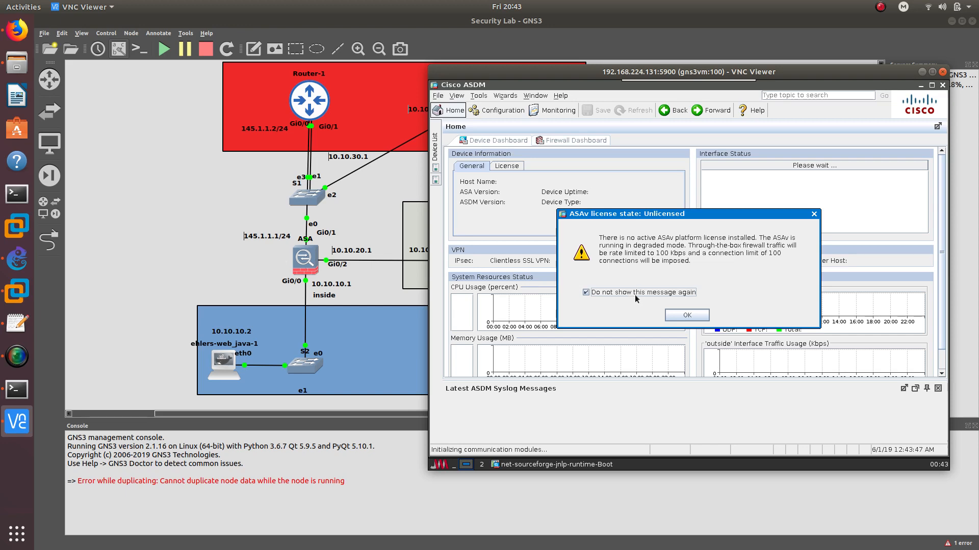
click(691, 314)
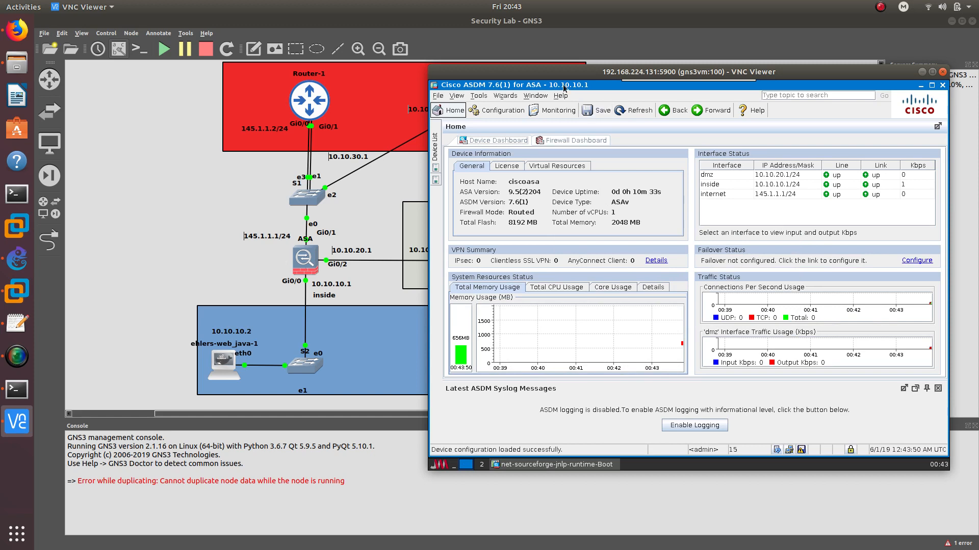
- Examine the VPN wizards offered in ASDM, including the Clientless SSL VPN Wizard
click(504, 90)
mouse_move(586, 116)
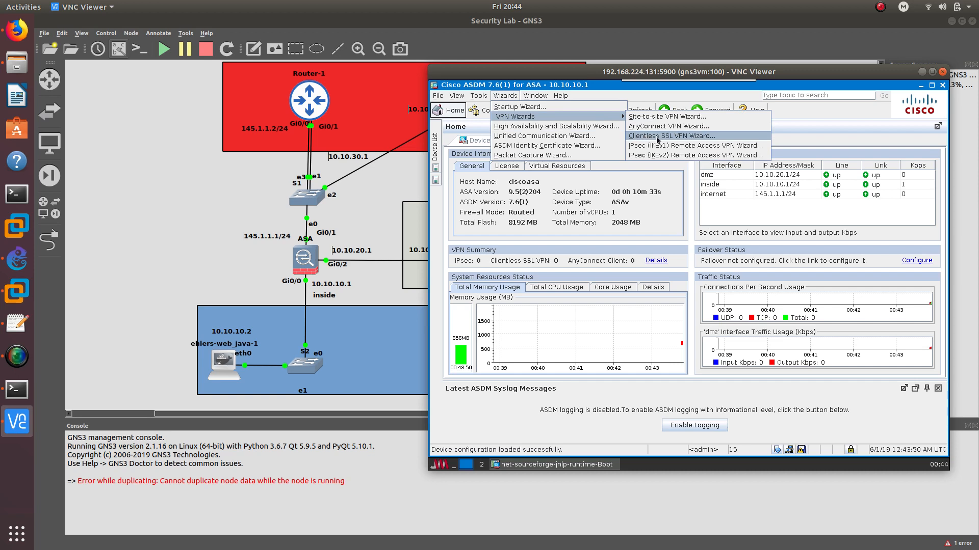
mouse_move(659, 79)
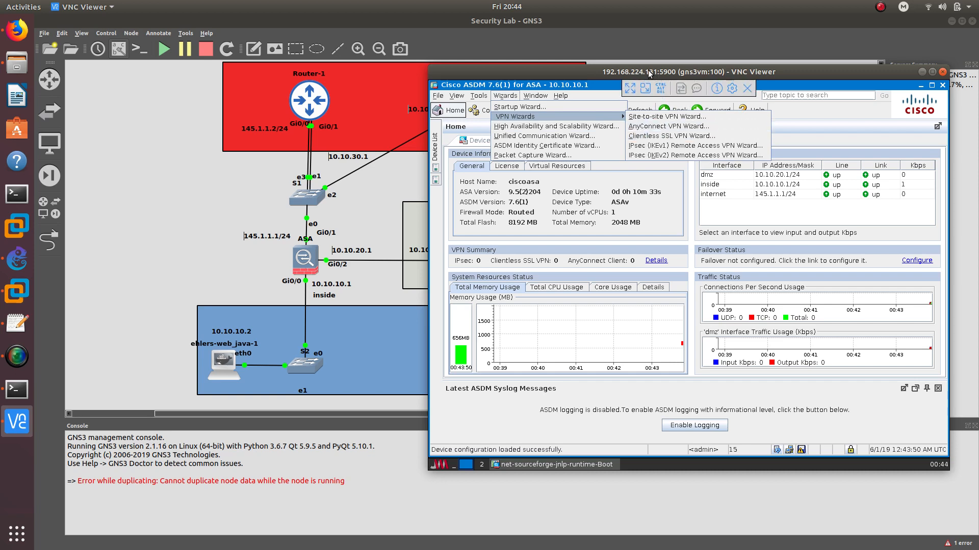
mouse_move(875, 71)
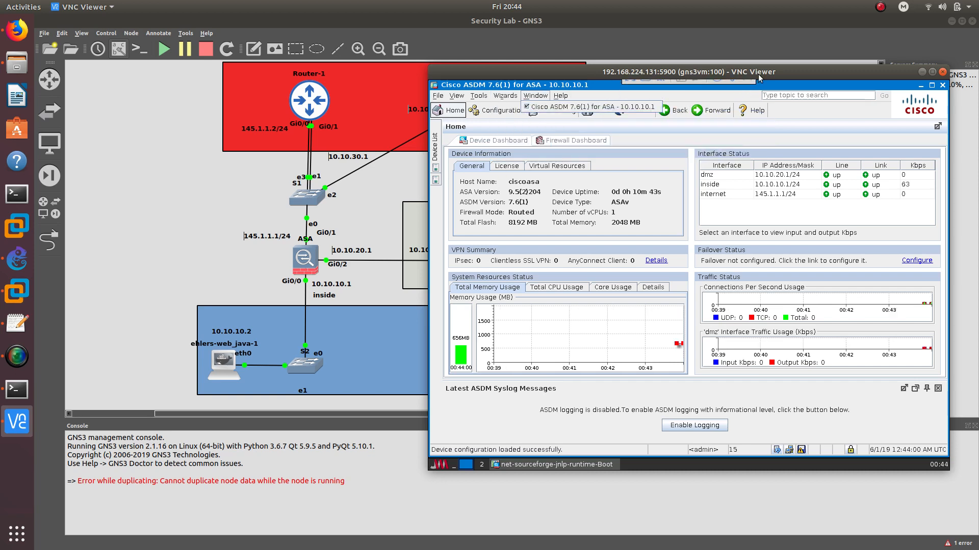
- Minimize the VNC Viewer window and return to the ASA console in Konsole at a fresh configuration prompt
click(922, 72)
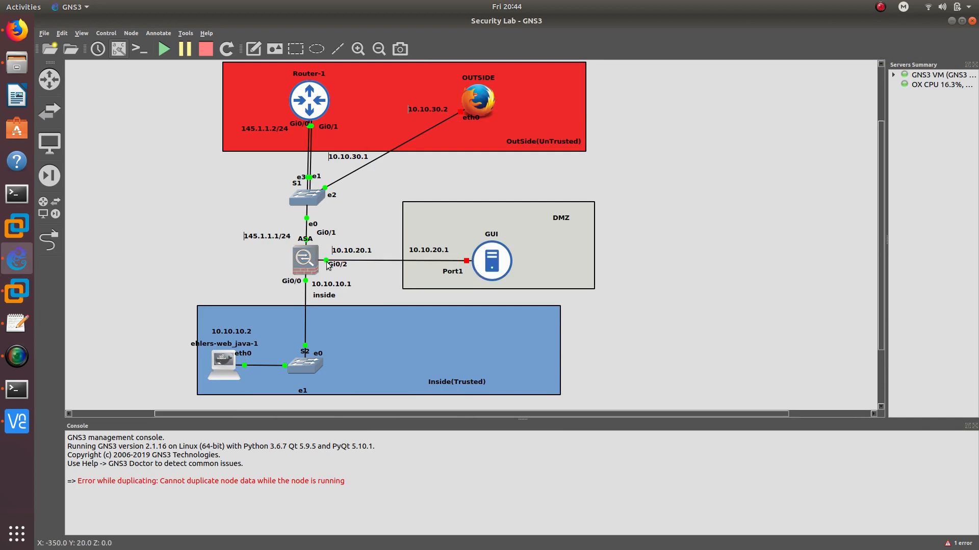
click(17, 390)
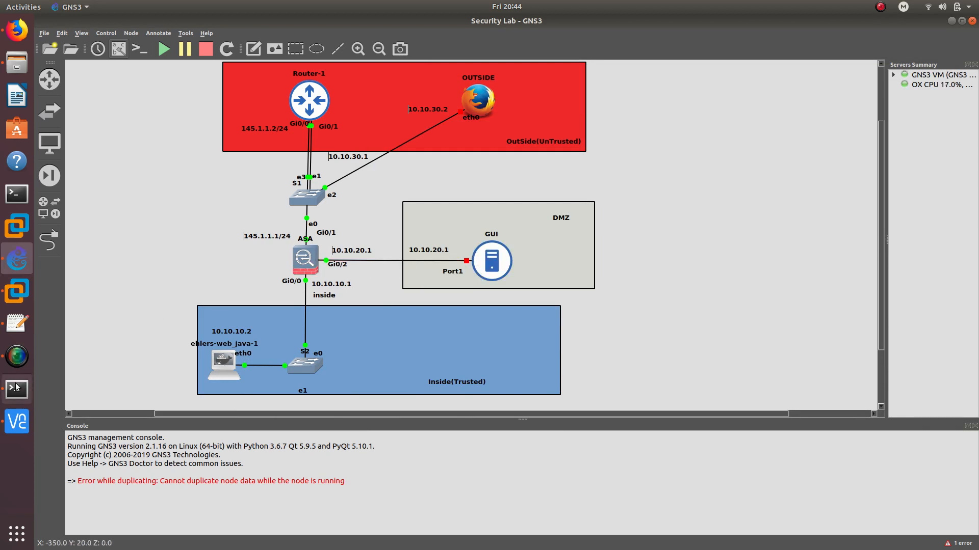
key(Return)
key(Return)
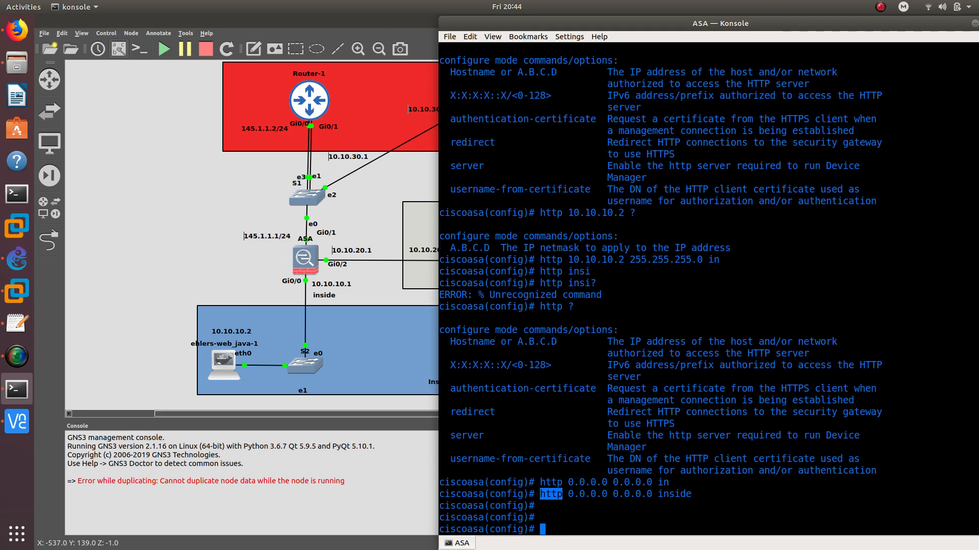
- Assign the IP address 10.10.20.1 with mask 255.255.255.0 to interface g0/2 on the ASA
text(int g0/)
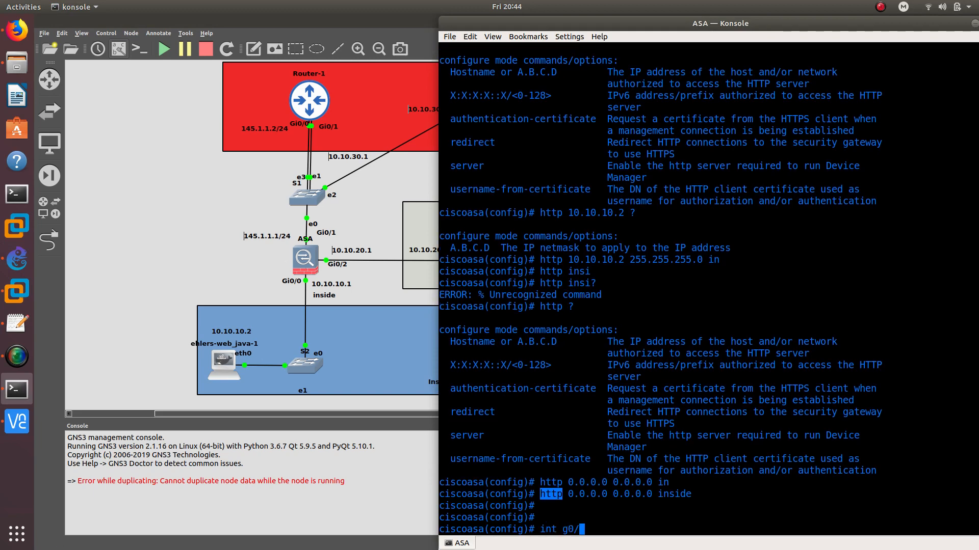
text(2)
key(Return)
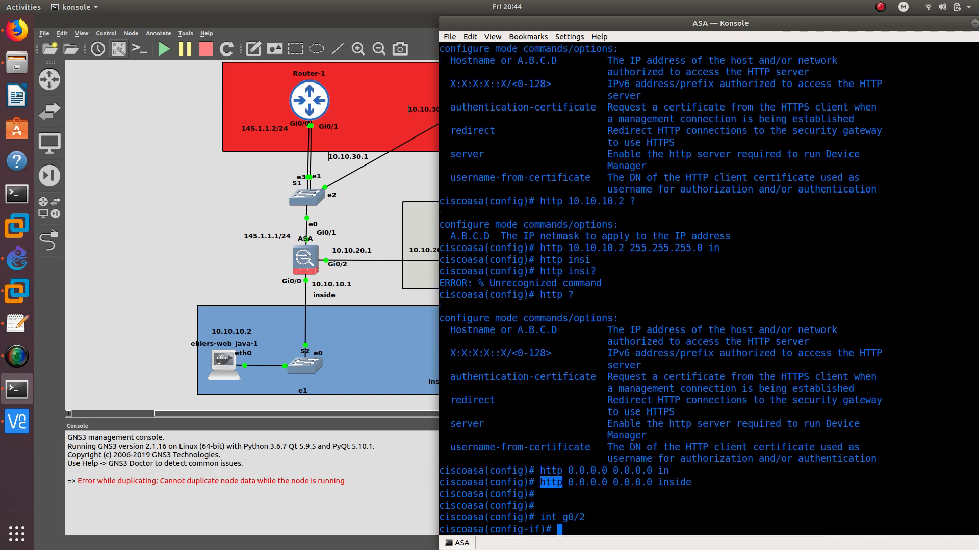
text(ip add)
key(Tab)
text(10.)
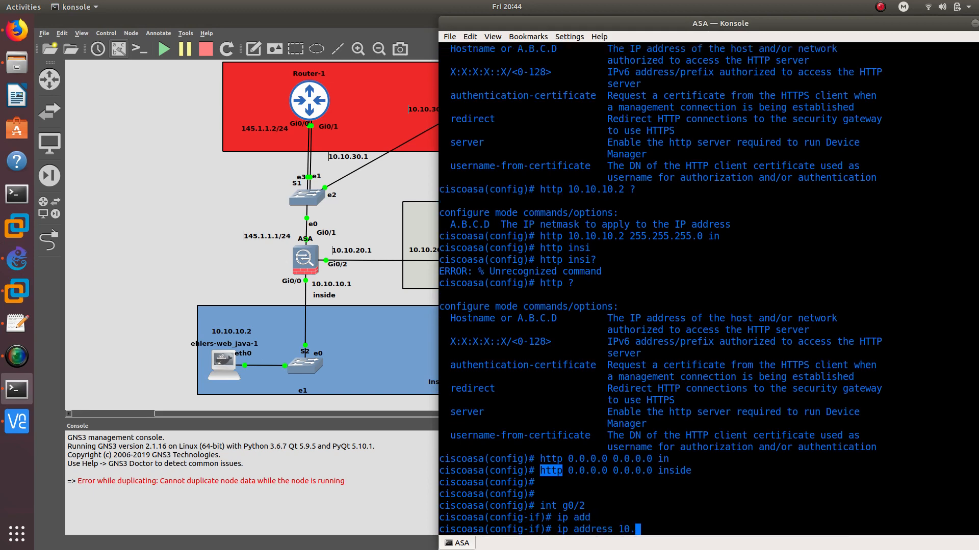
text(10.20)
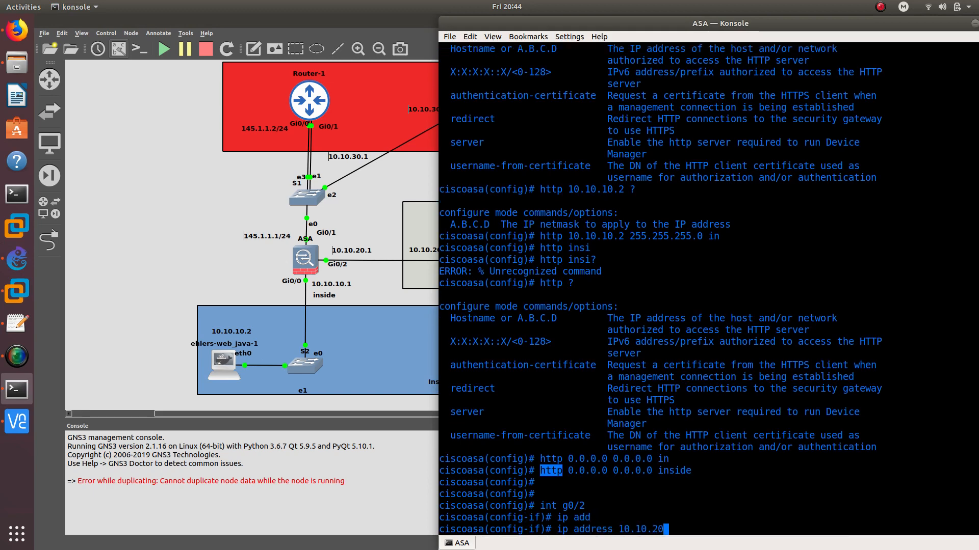
text(.1 255.255.255.0)
key(Return)
- Enable interface g0/2, name it dmz, and return to global configuration mode
text(no shu)
key(Return)
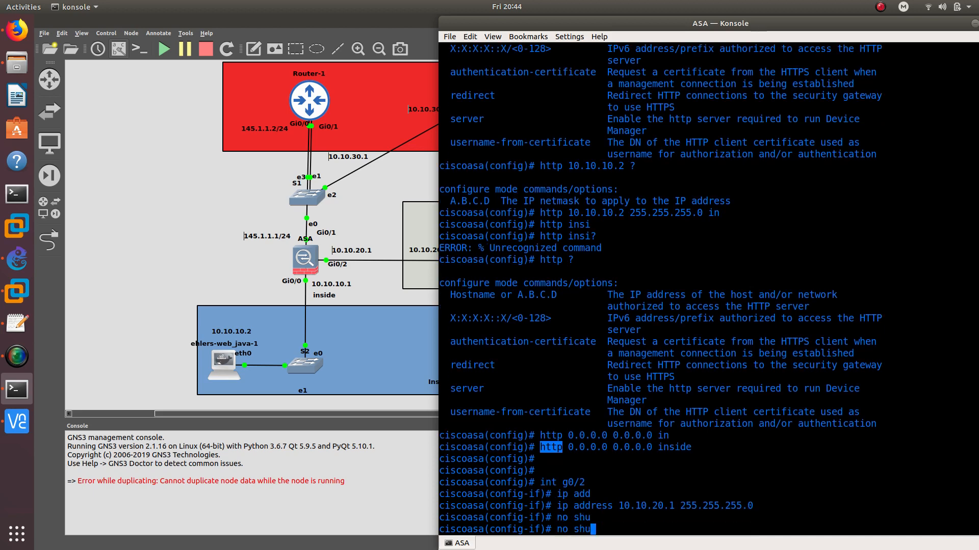
key(Up)
key(Return)
text(nameif)
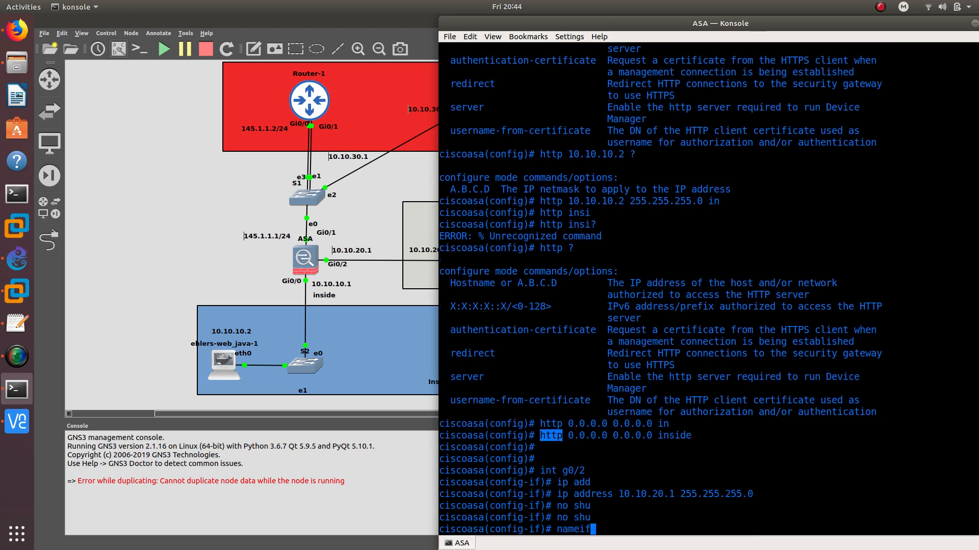
text( dmz)
key(Return)
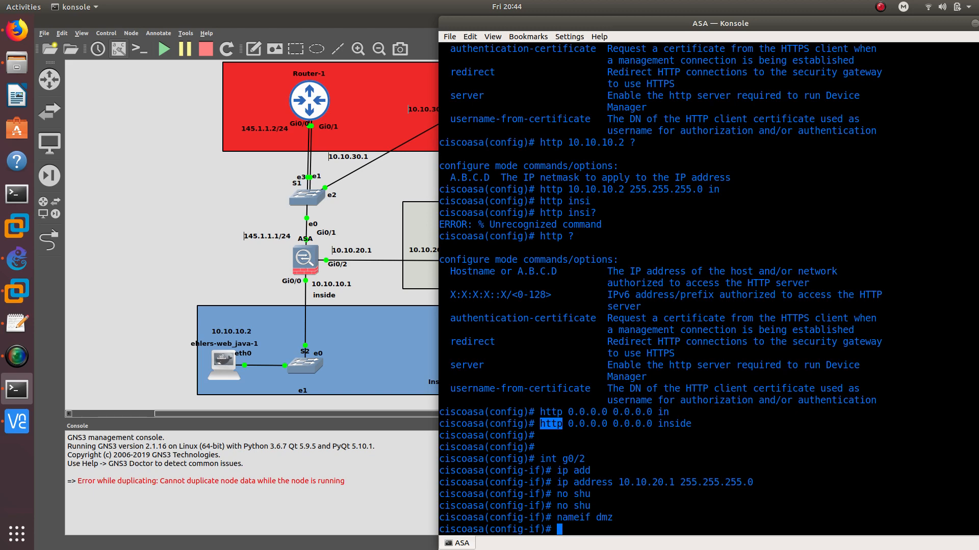
text(exit)
key(Return)
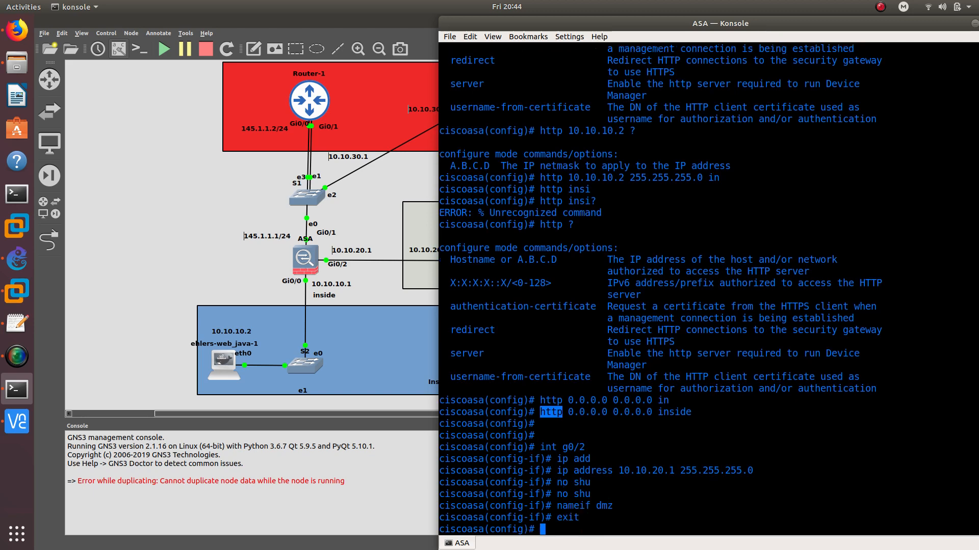
- Map the host name TACGUI to 10.10.20.2, leave configuration mode, and highlight the name command's keyword and host name
text(name ?10.1)
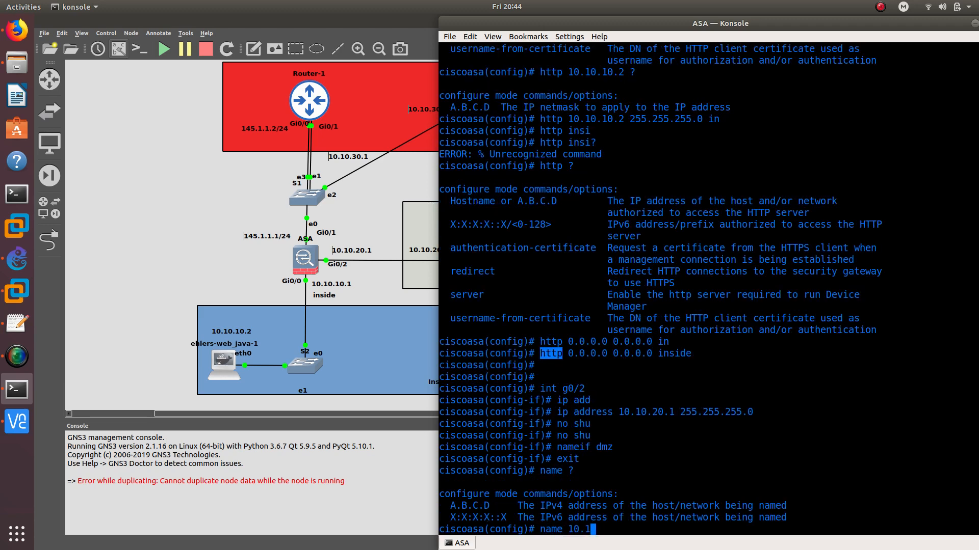
text(0.)
text(2 TACGUI)
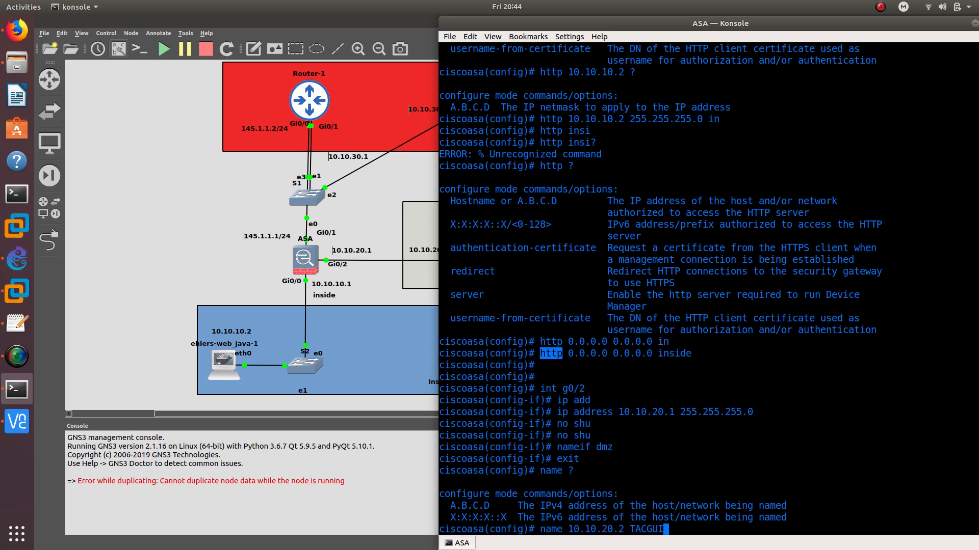
key(Return)
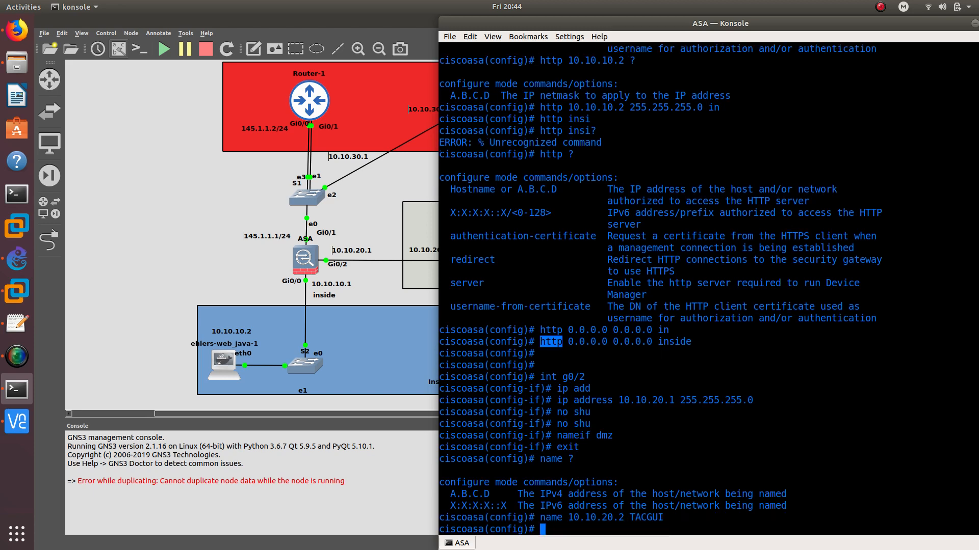
text(end)
key(Return)
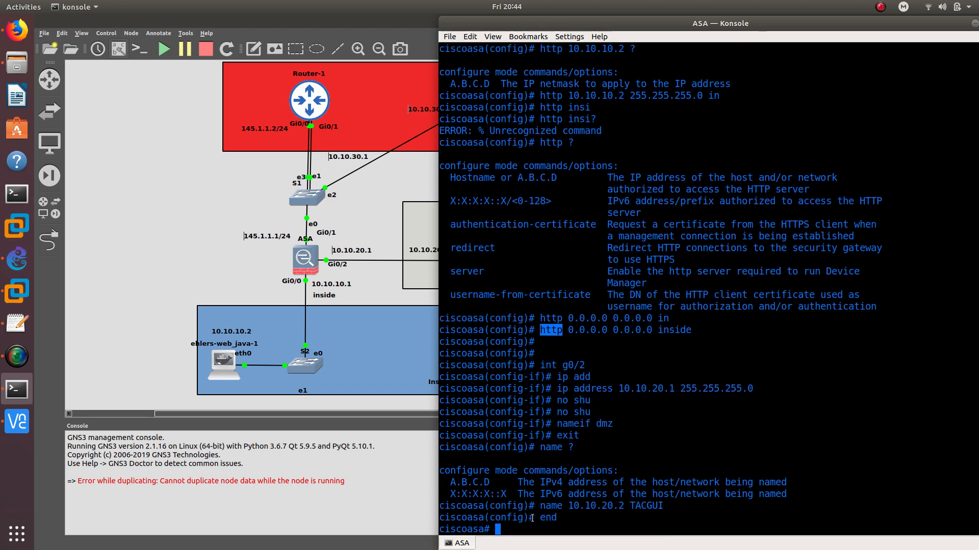
double_click(542, 507)
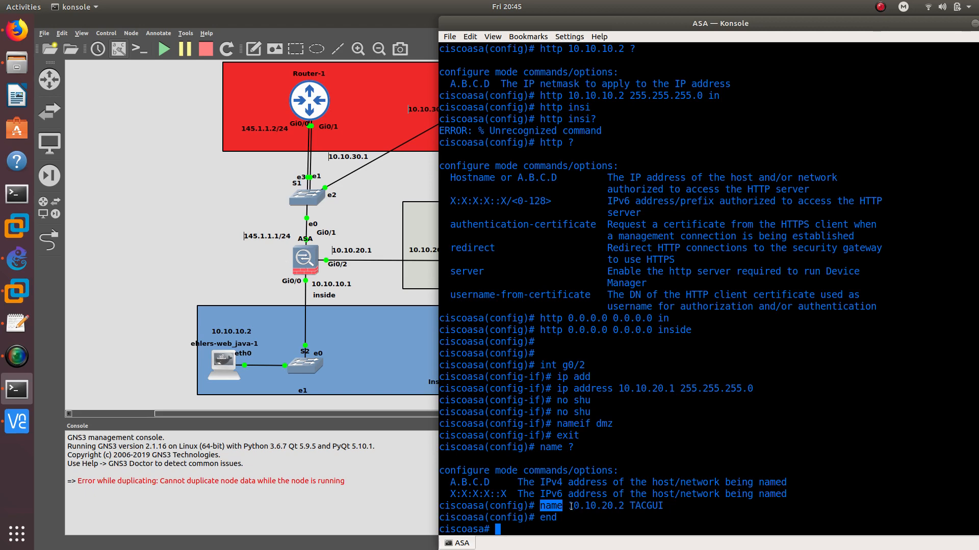
drag(631, 505, 666, 511)
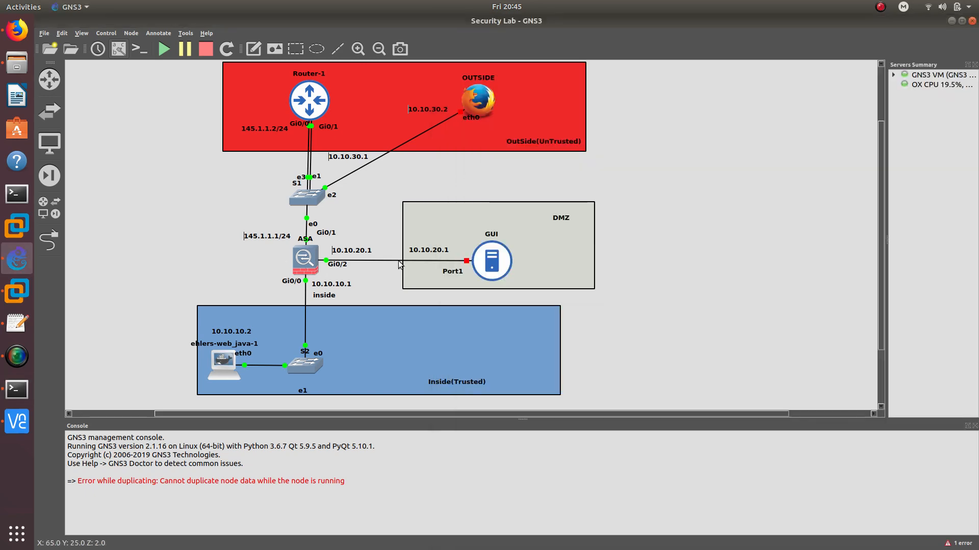
- Switch to the GNS3 topology and start the GUI server node in the DMZ
click(266, 268)
right_click(513, 261)
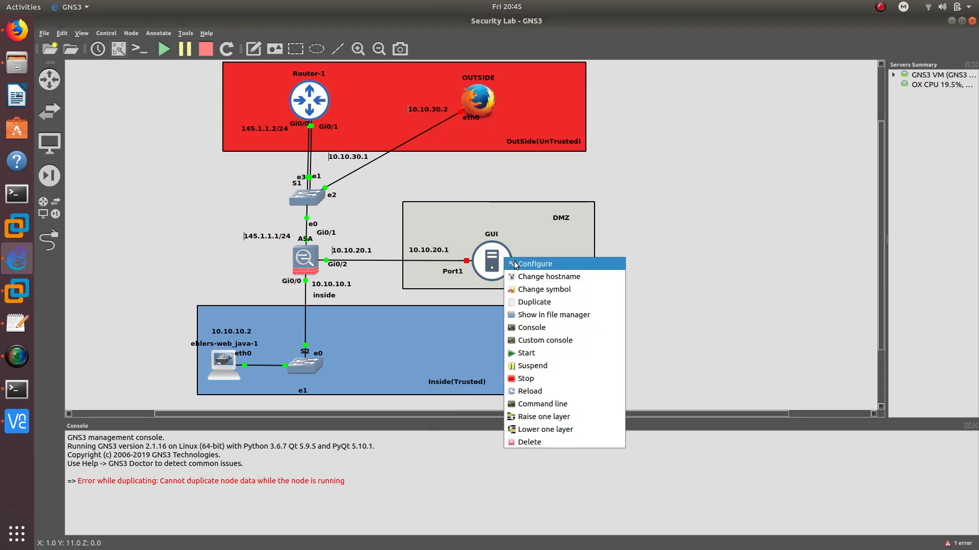
click(533, 352)
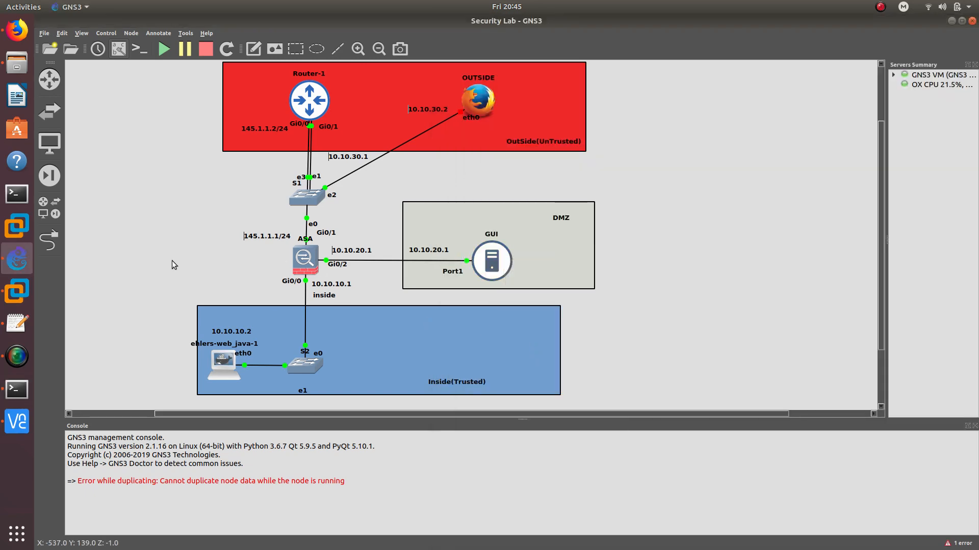
- Open the GUI server's console, place its window clear of the topology, and view its boot output enlarged before restoring the window size
double_click(481, 257)
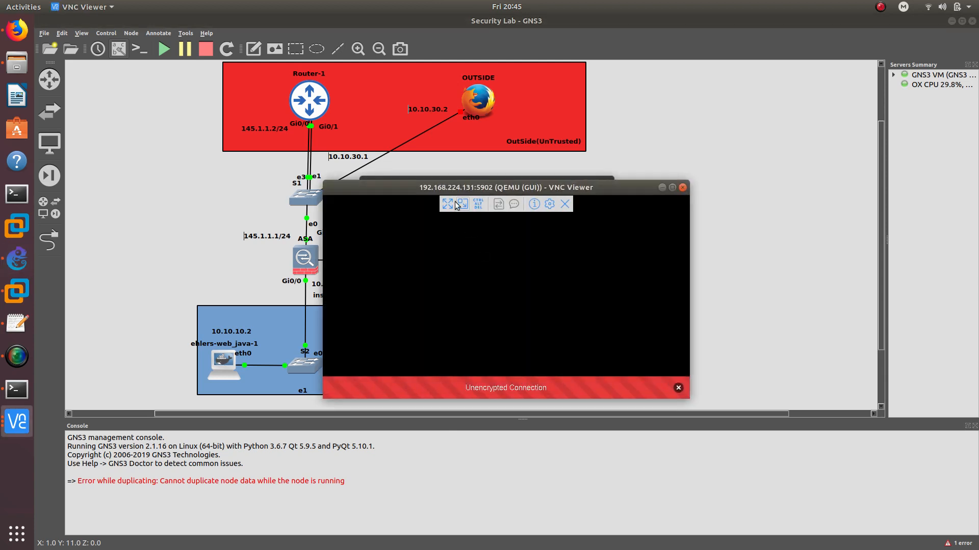
drag(443, 126, 637, 127)
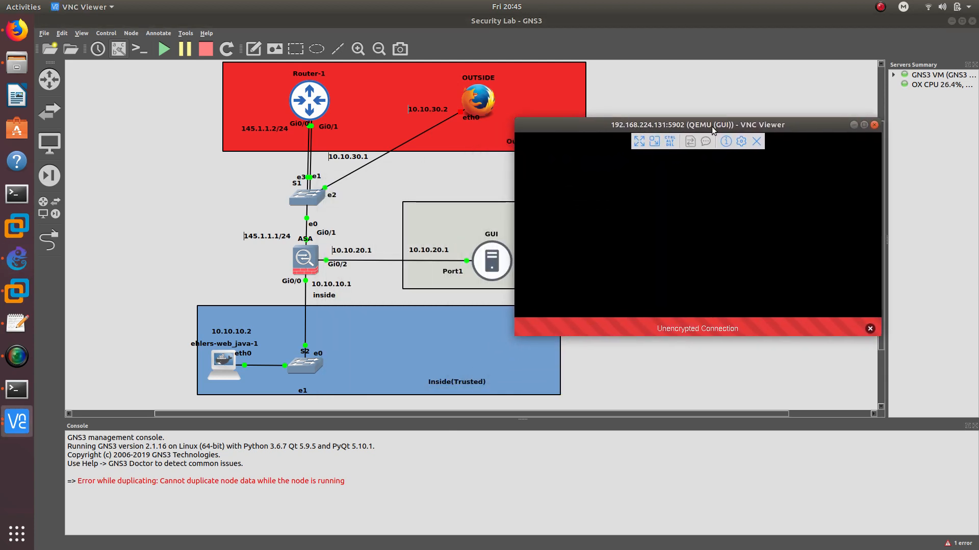
drag(725, 128, 789, 106)
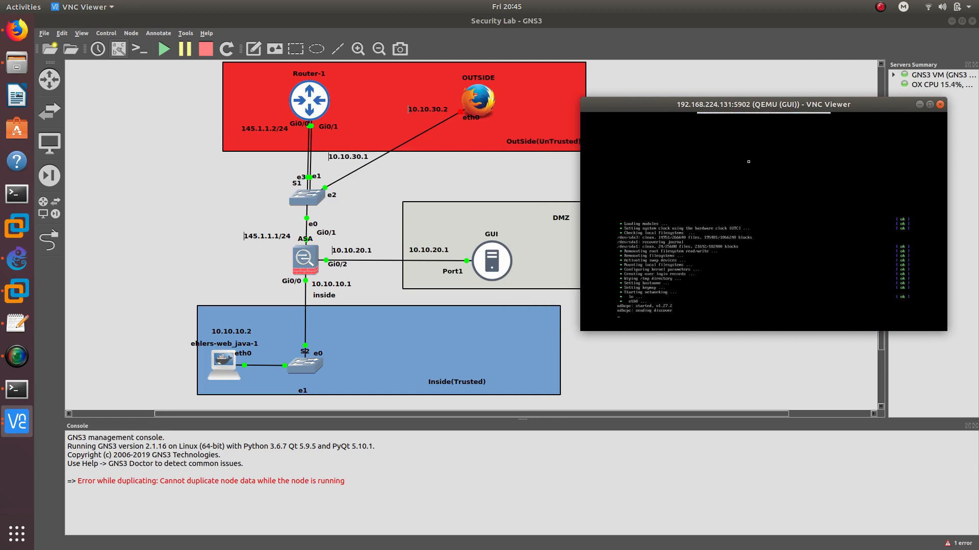
mouse_move(746, 123)
click(930, 104)
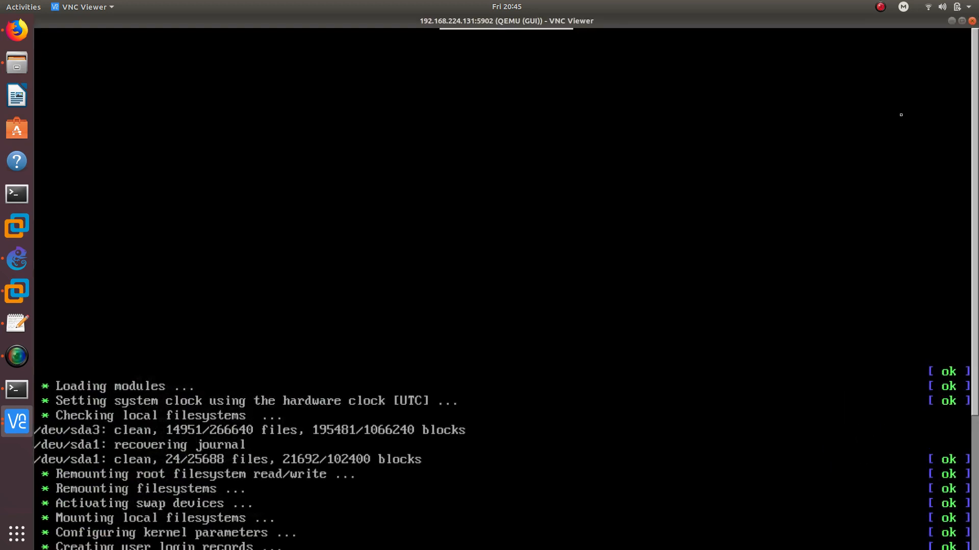
click(961, 20)
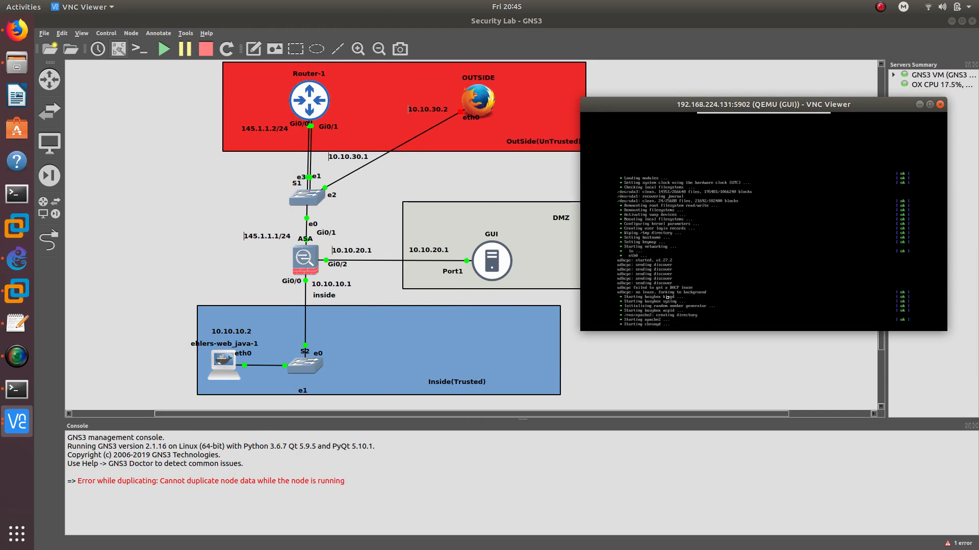
- Return to the ASA console and assign 145.1.1.1 with mask 255.255.255.0 to interface g0/1
click(16, 390)
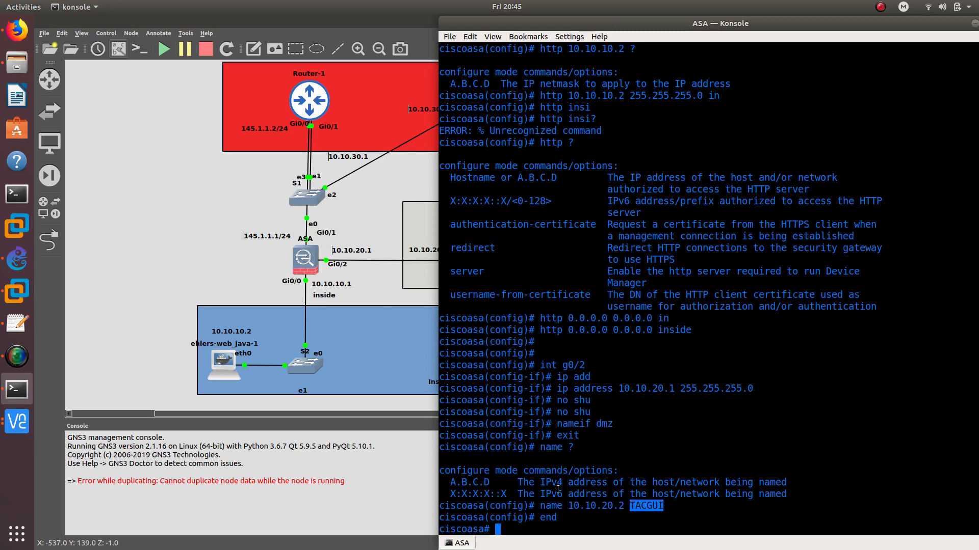
text(config t)
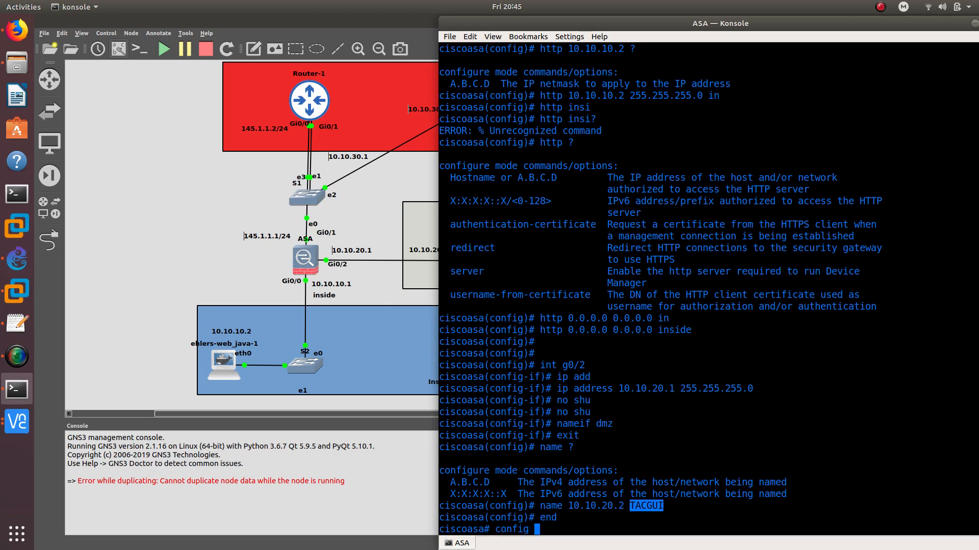
key(Return)
text(int g0/1)
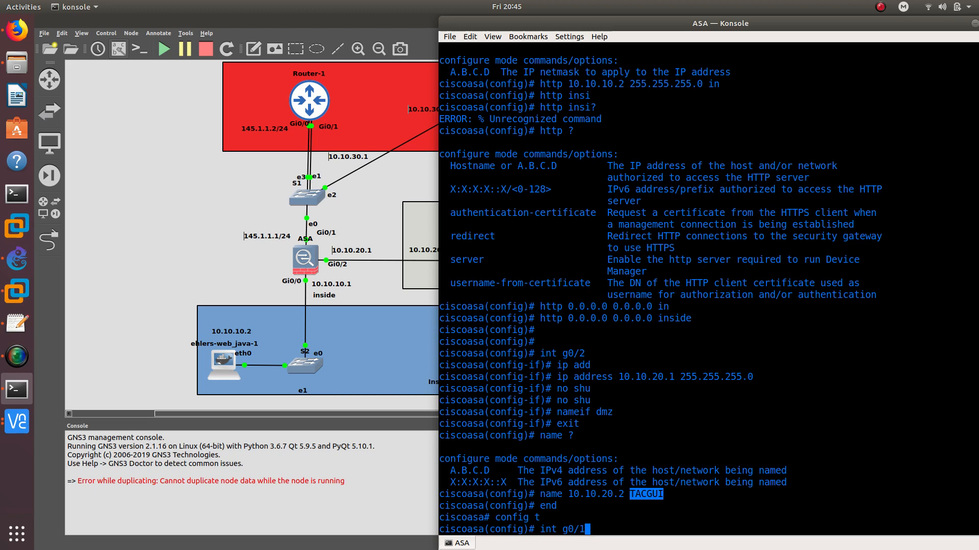
key(Return)
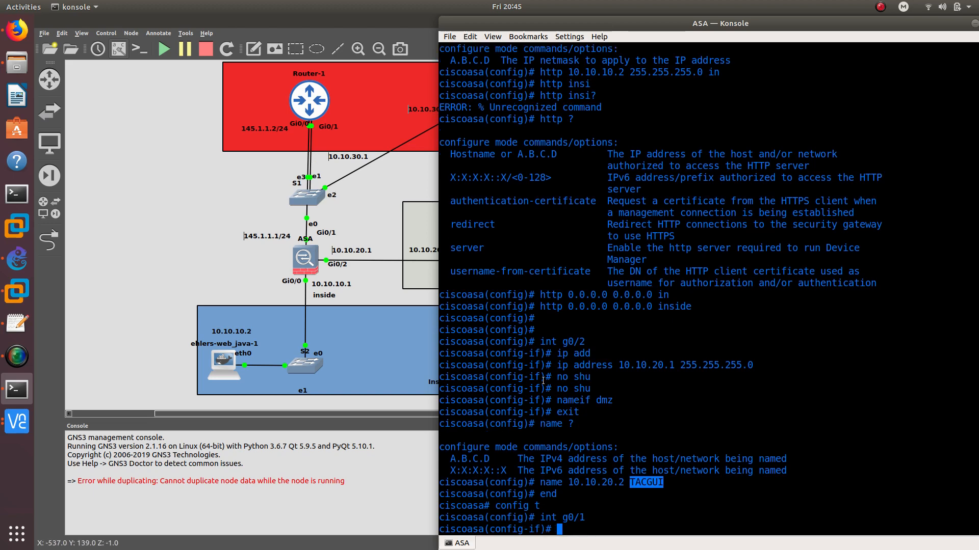
text(ip add)
key(Return)
text(ip address 1)
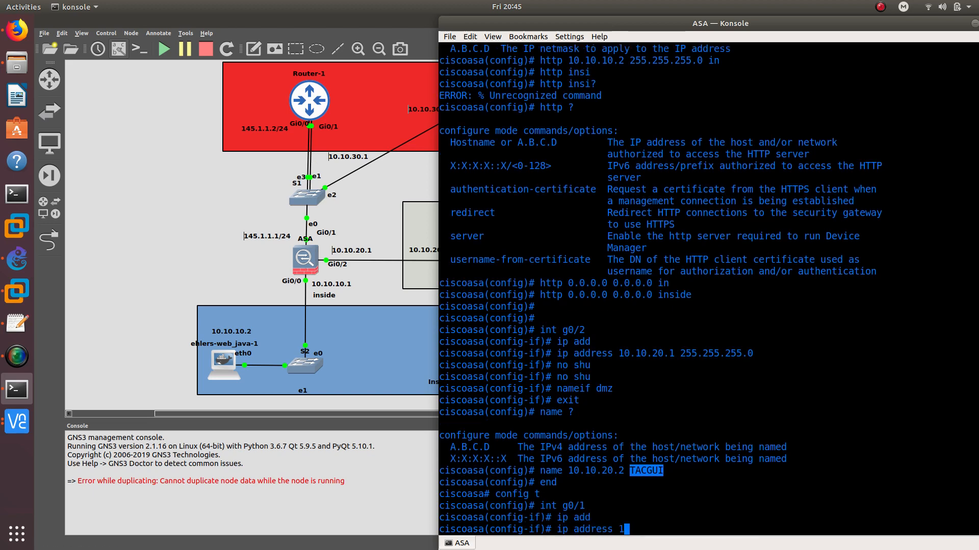
text(45.1.1.)
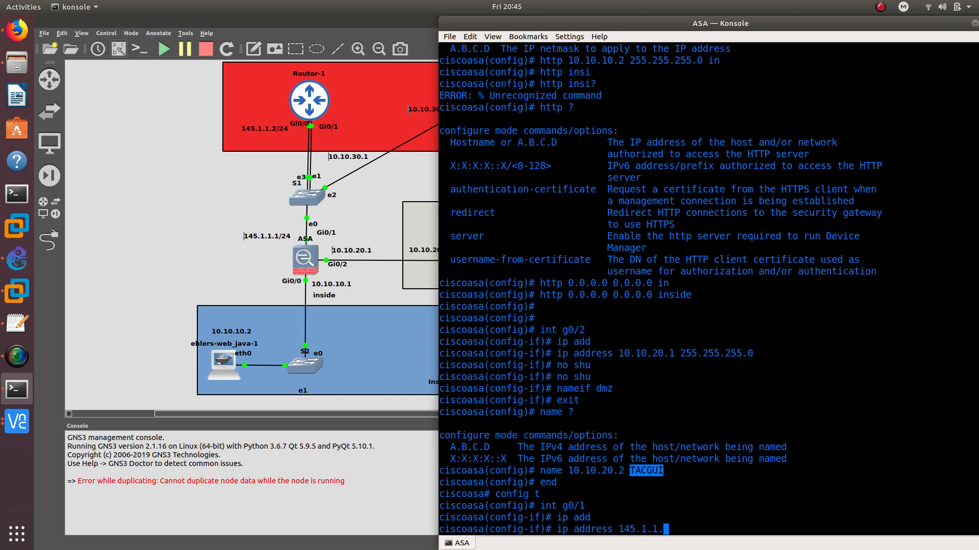
text(1 255.255.255)
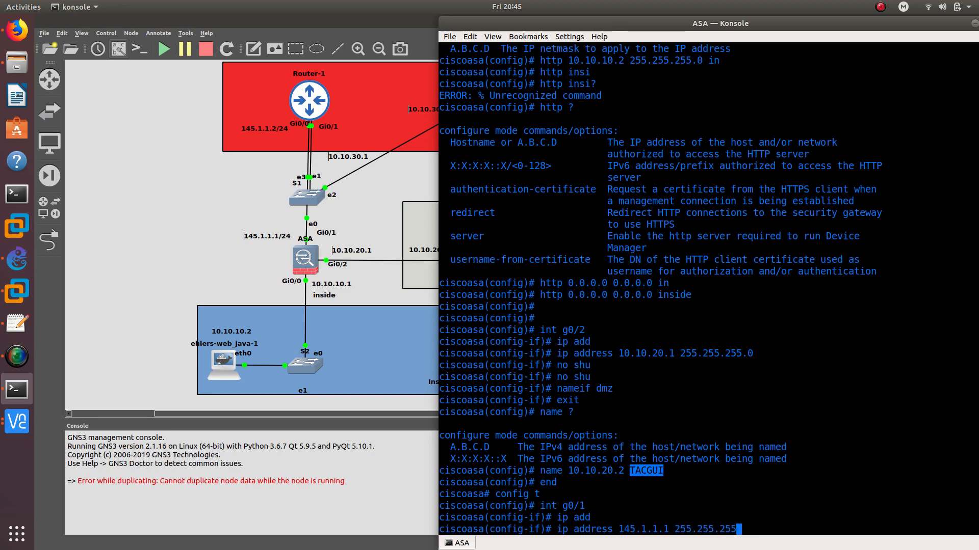
text(.0)
key(Return)
- Enable interface g0/1, name it internet, and leave configuration mode
text(no shu)
key(Return)
text(no shu)
key(Return)
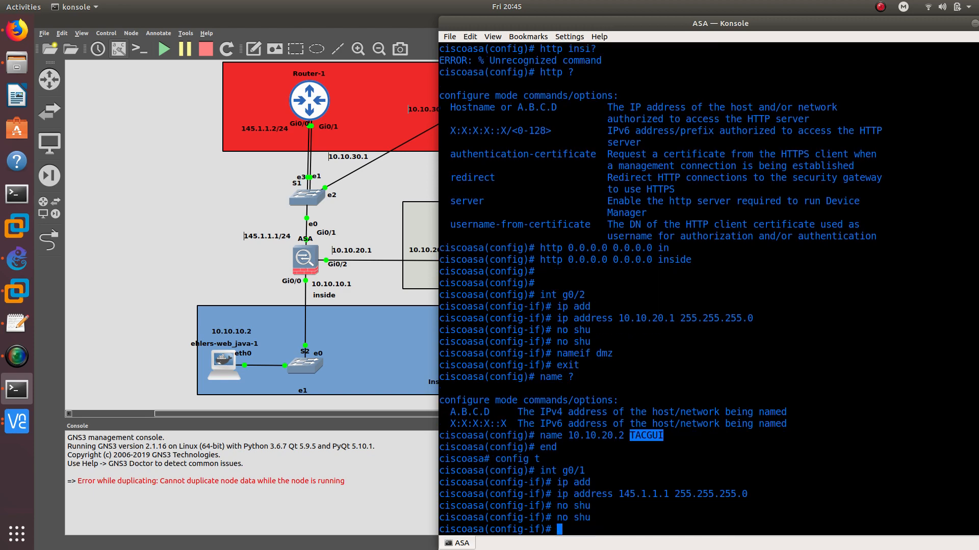
text(nameif internet)
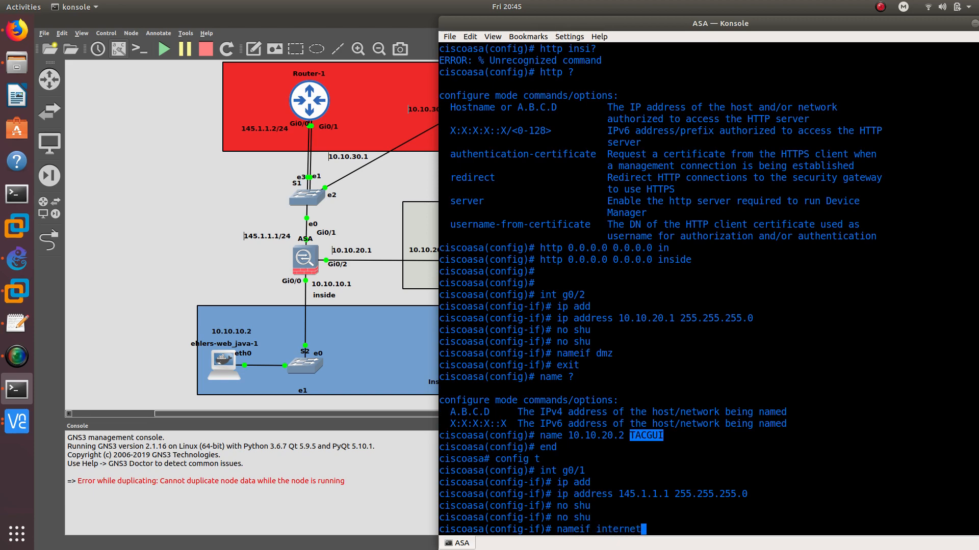
key(Return)
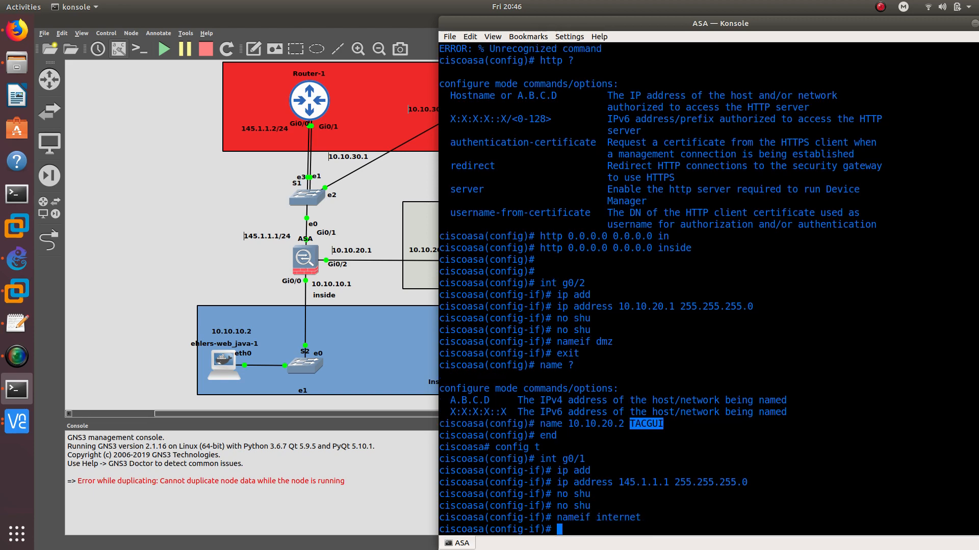
text(end)
key(Return)
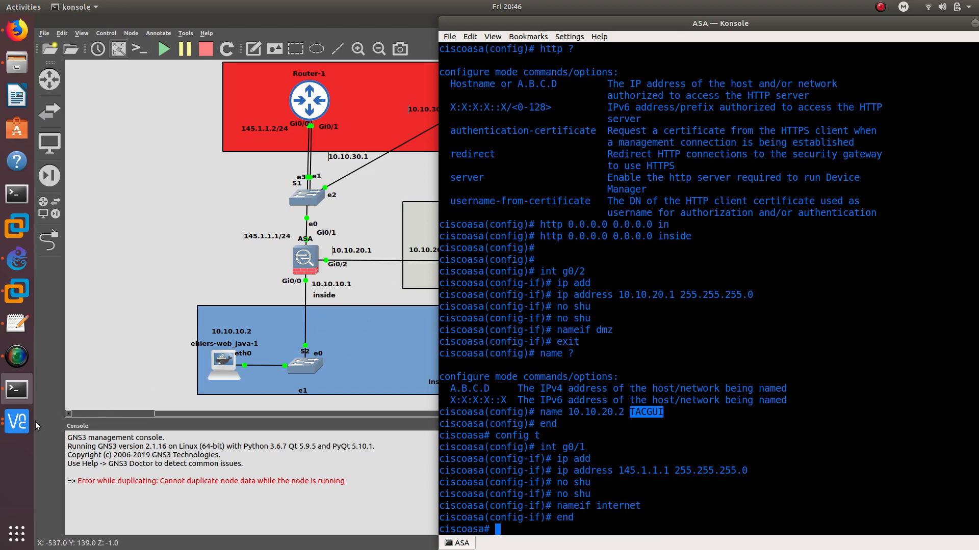
- Close the GUI server's VNC Viewer window and reopen its console from the GNS3 topology
click(17, 422)
click(124, 400)
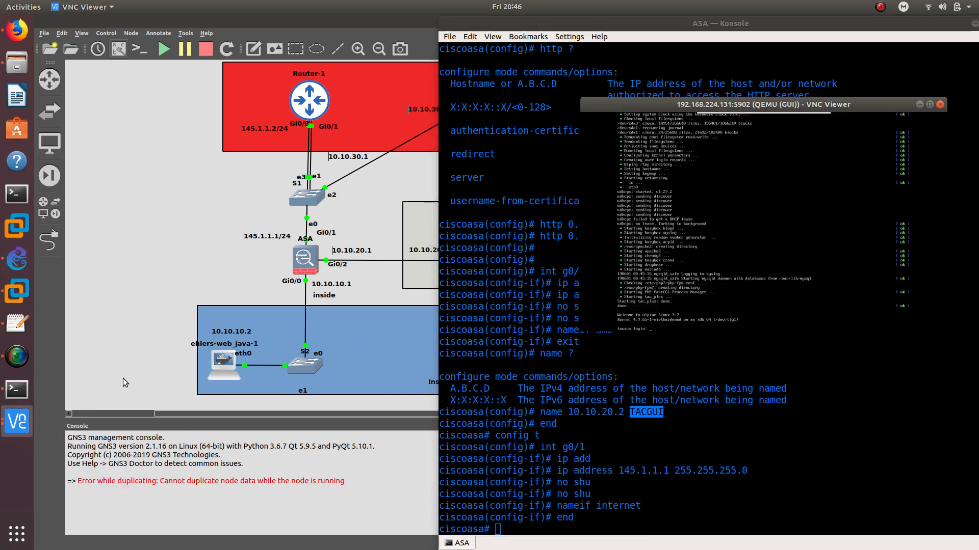
click(939, 104)
click(16, 259)
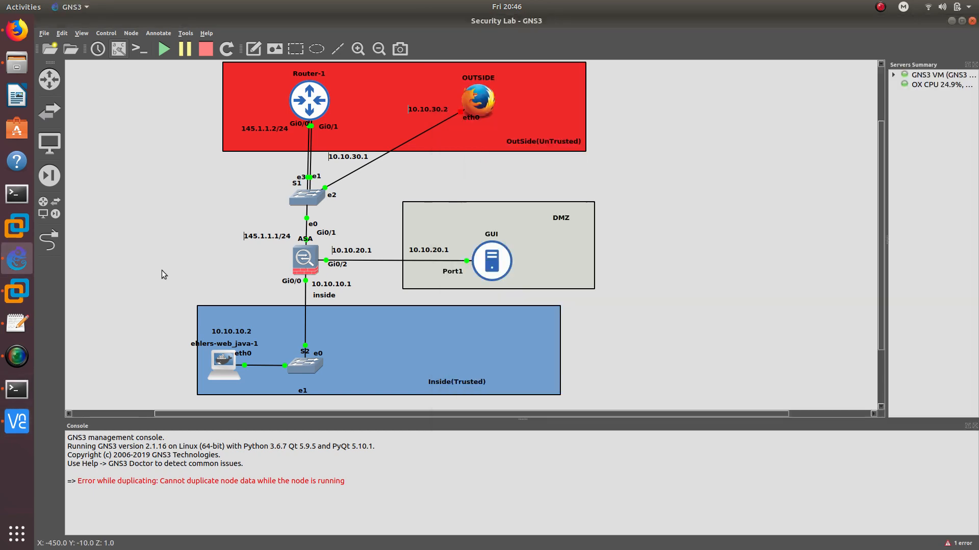
double_click(490, 261)
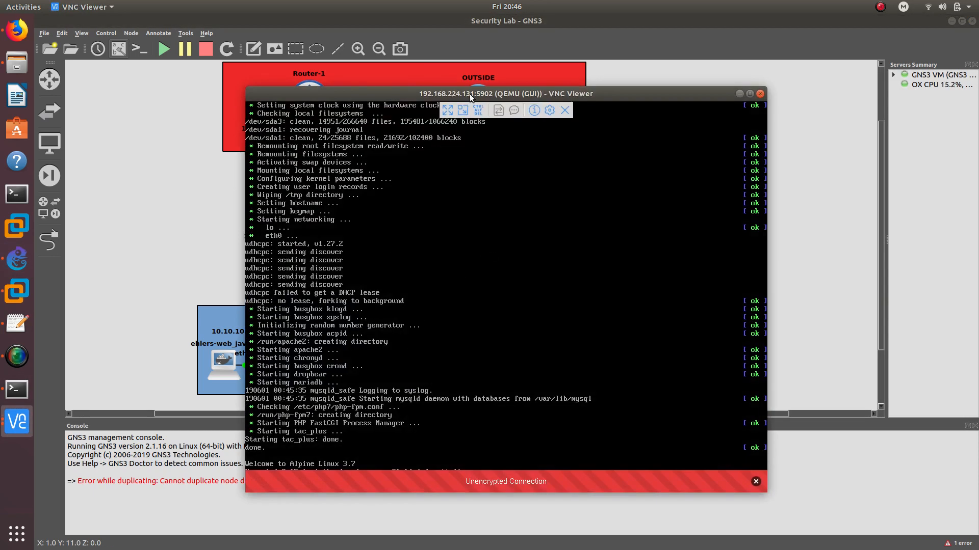
- Move the GUI server's VNC window clear of the topology and log in to the server as root with the account password
drag(469, 94, 653, 58)
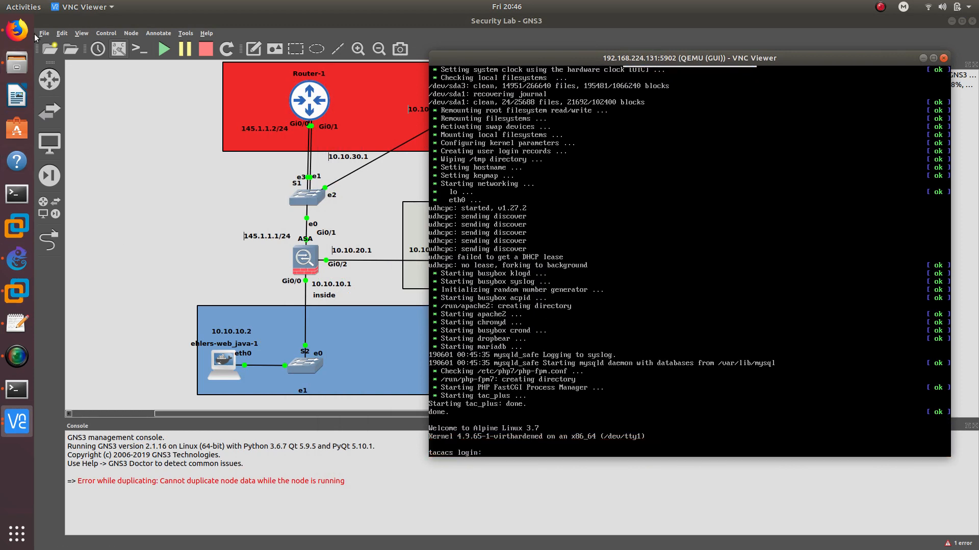
click(26, 34)
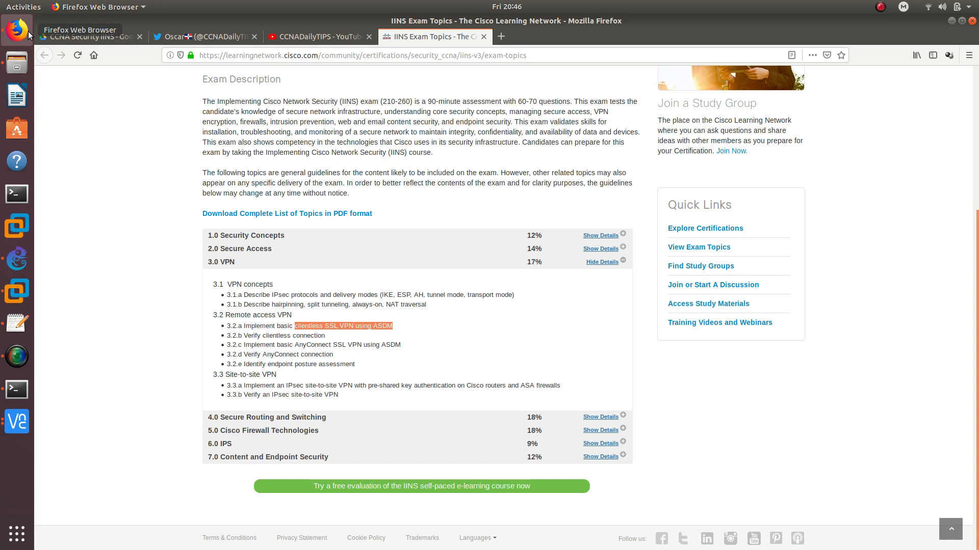
click(17, 419)
click(123, 400)
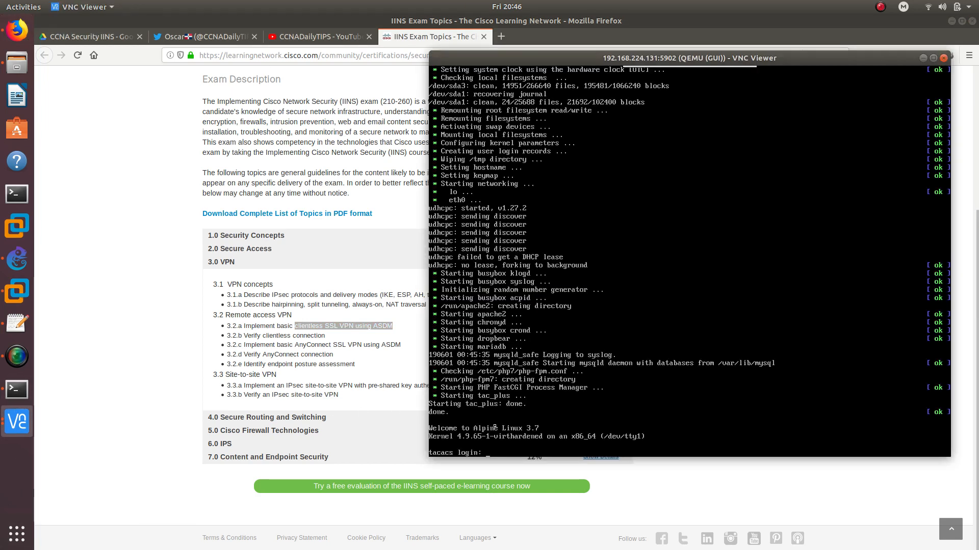
text(t)
text(oot)
key(Return)
key(Return)
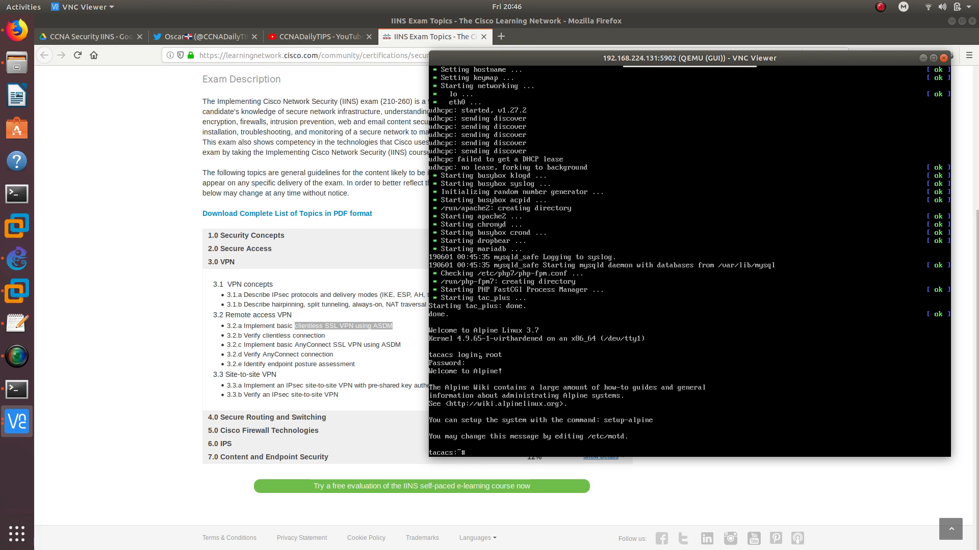
- Configure the server's eth0 interface with address 10.10.20.2 and netmask 255.255.255.0
text(if)
text(cong)
text(fig)
text( eh)
text(0)
text( 10)
text(.10.20.2)
text( ne)
text(ma)
key(BackSpace)
key(BackSpace)
text(tmask 255.)
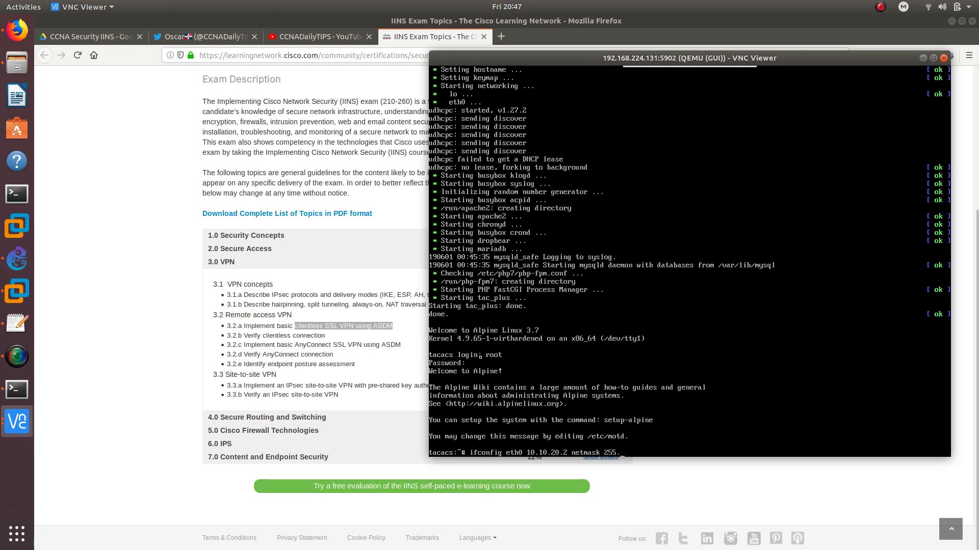
text(255.255.0)
key(Return)
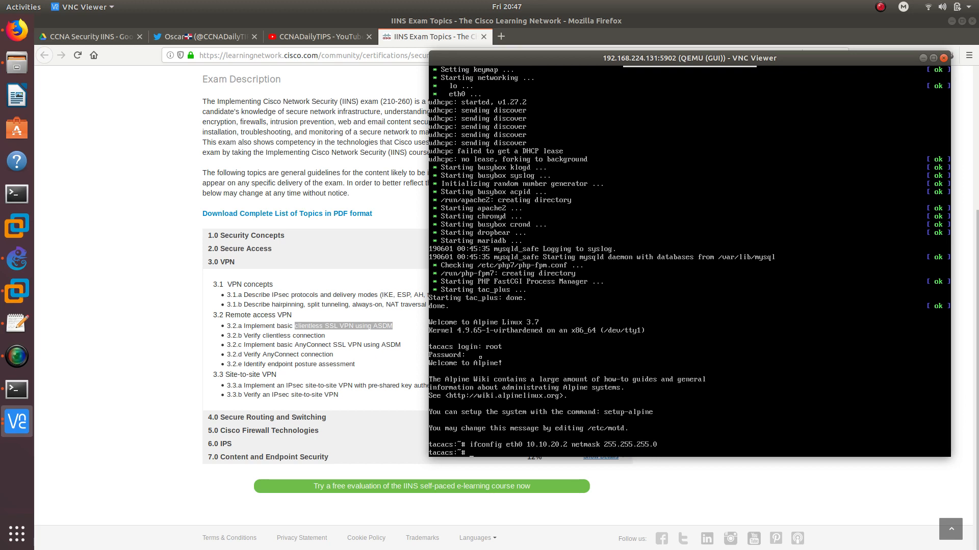
- Add a default route on the server through gateway 10.10.20.1
text(route add)
text( f)
text(de)
text(fault )
text(gw)
text( 10.10.20.1)
text(0.1)
key(Return)
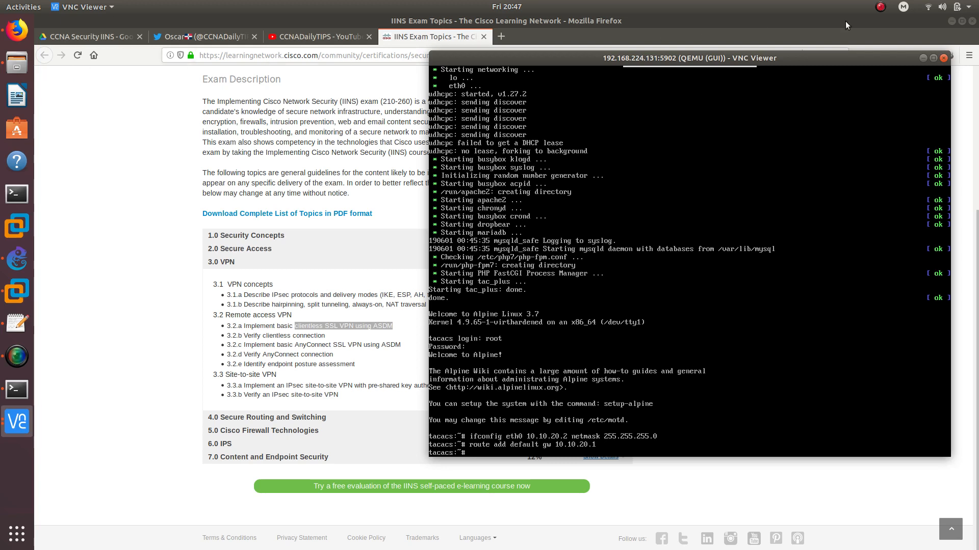
- Bring the topology back behind the server console, ping 10.10.20.1 from the server, stop the ping and minimize the console
click(951, 20)
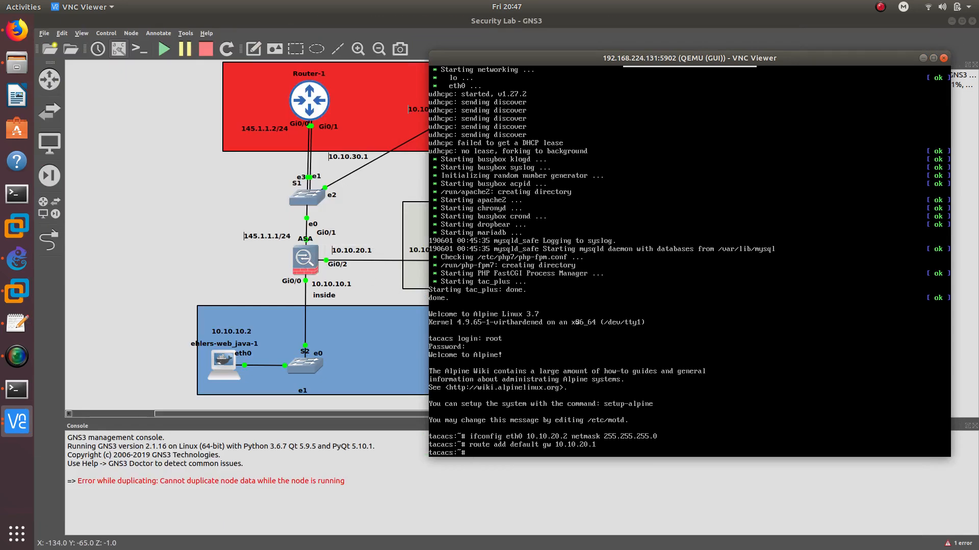
text(ping 10.10.20.1)
key(Return)
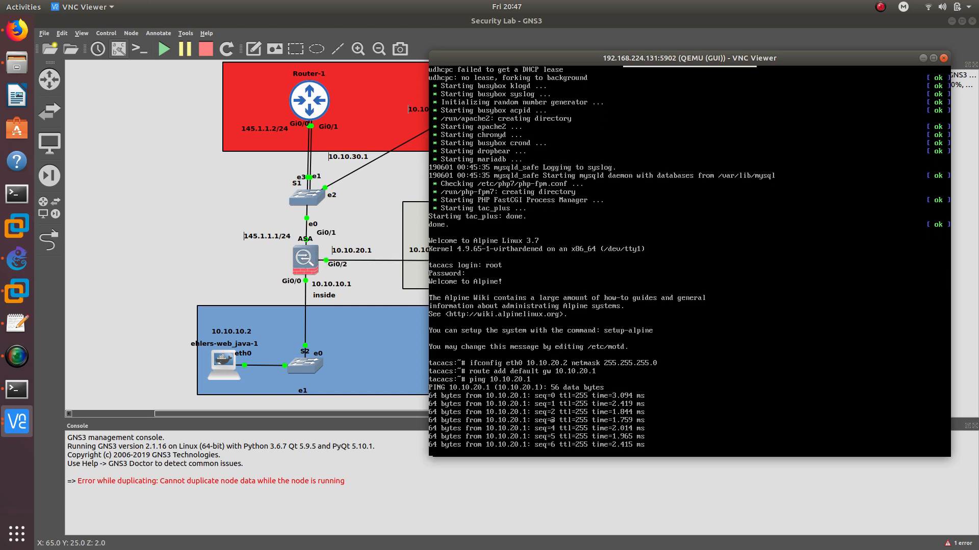
key(ctrl+c)
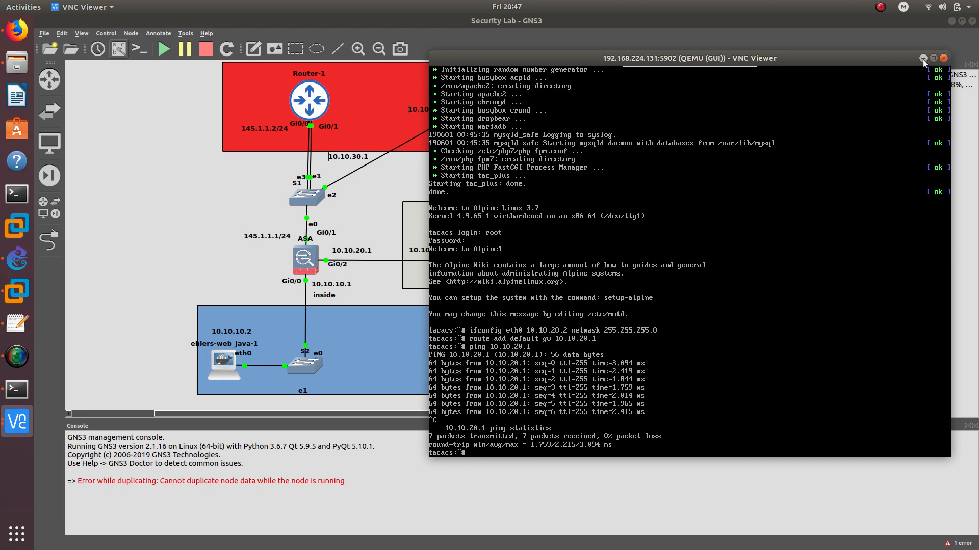
click(922, 59)
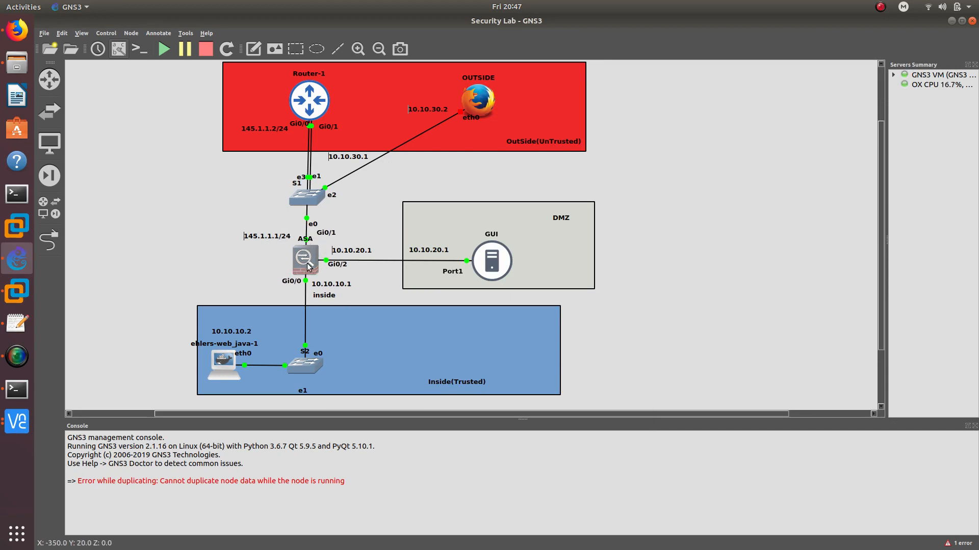
- Return to the ASA console, add a default route on the internet interface via 145.1.1.2, and leave configuration mode
mouse_move(306, 263)
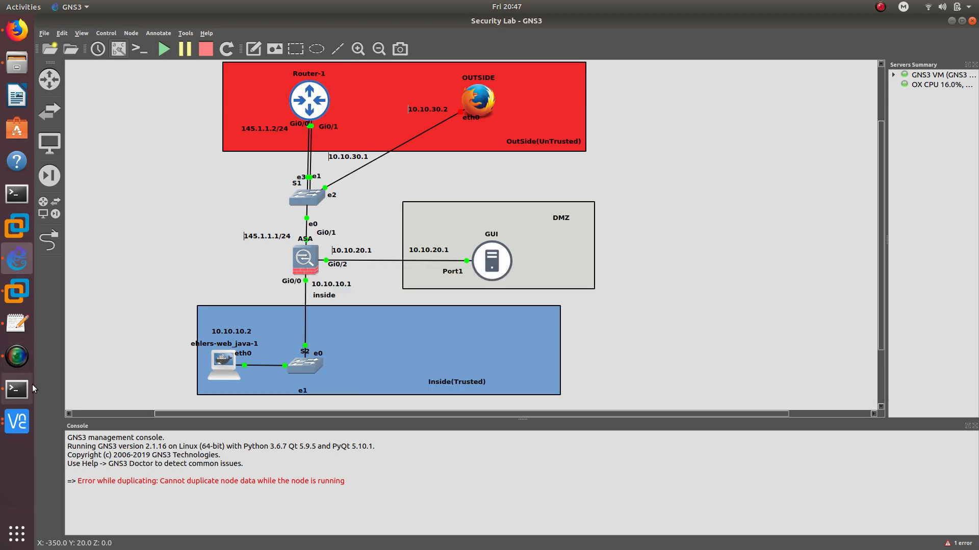
click(17, 390)
text(config)
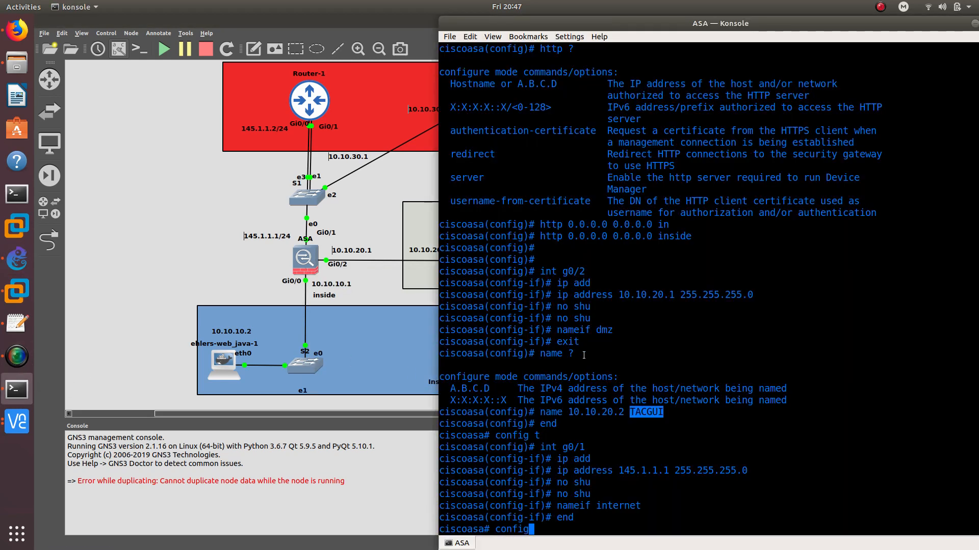
click(606, 422)
text(t)
key(Return)
key(Return)
key(Return)
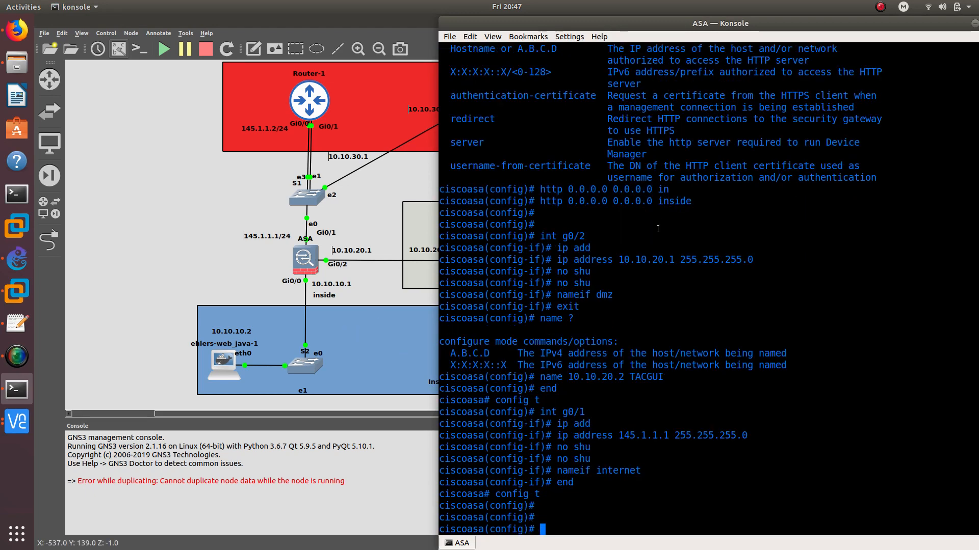
text(route int)
key(Tab)
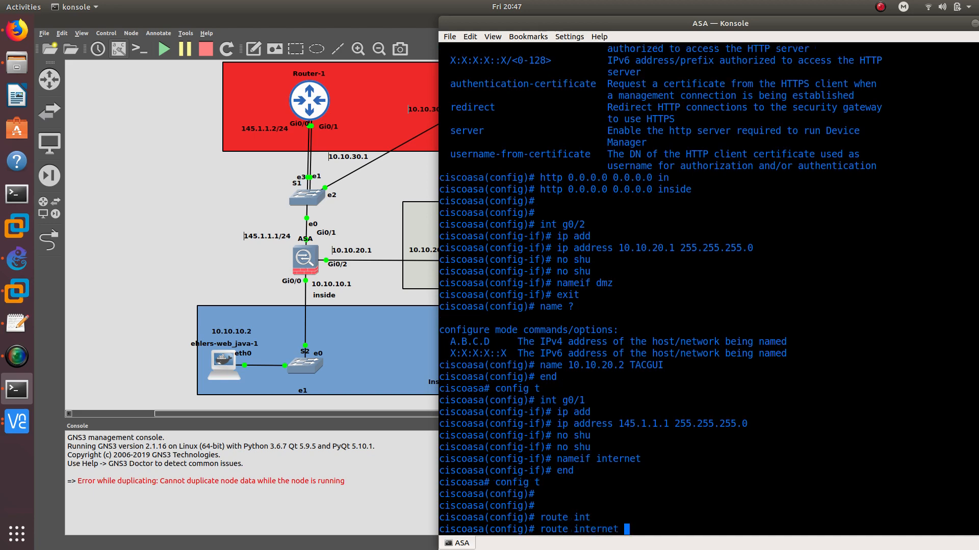
text(0.0.0.0 0.0.0.0 145.)
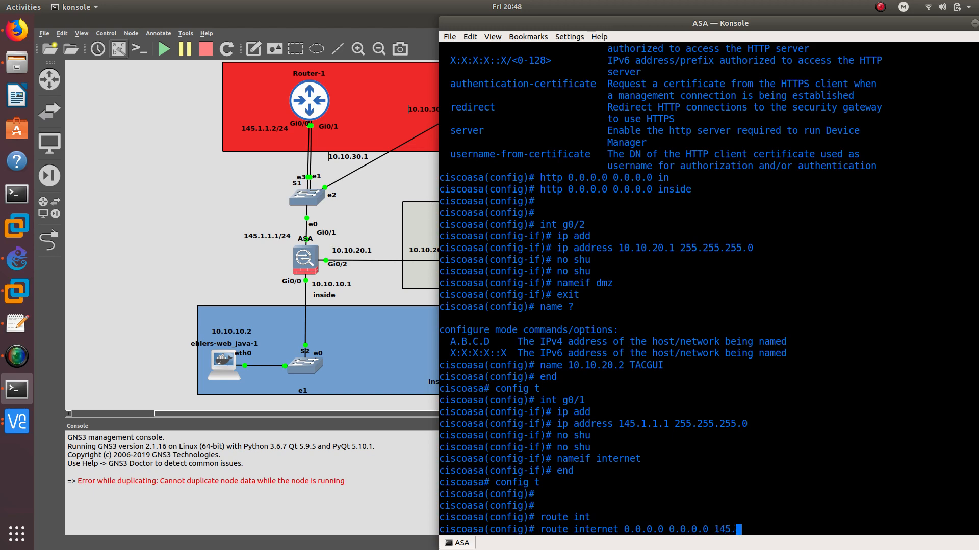
text(1.1.2)
key(Return)
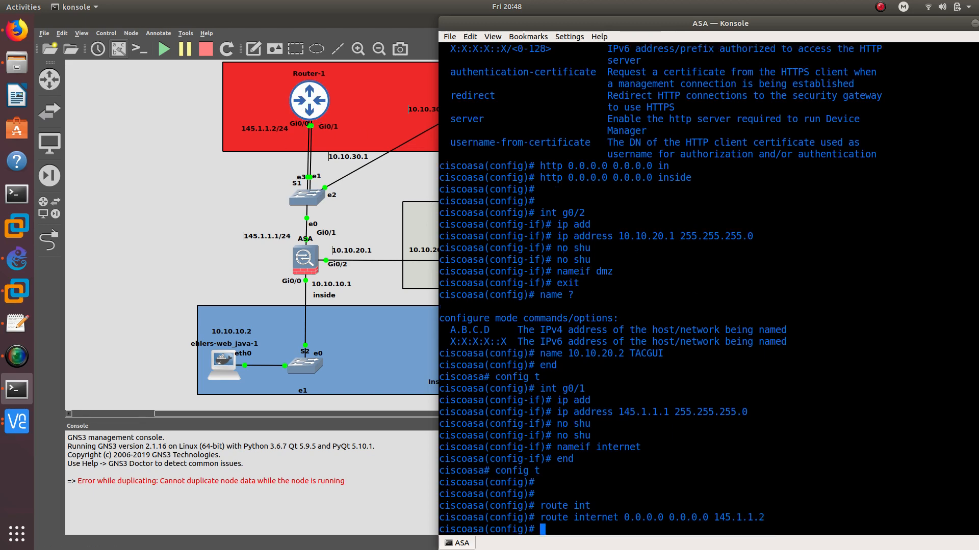
text(end)
key(Return)
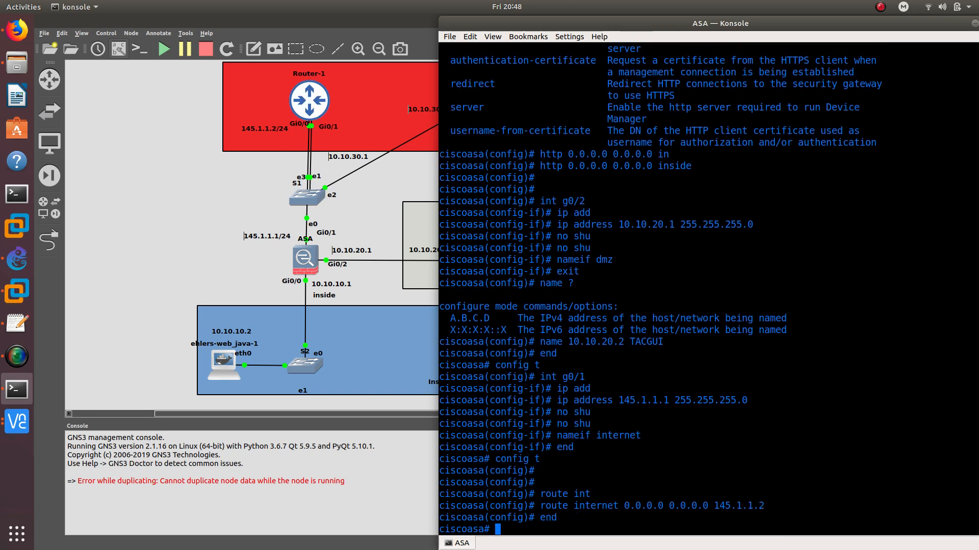
- Ping the DMZ server from the ASA by address 10.10.20.2 and by name TACGUI, and compare the two targets
text(ping 1)
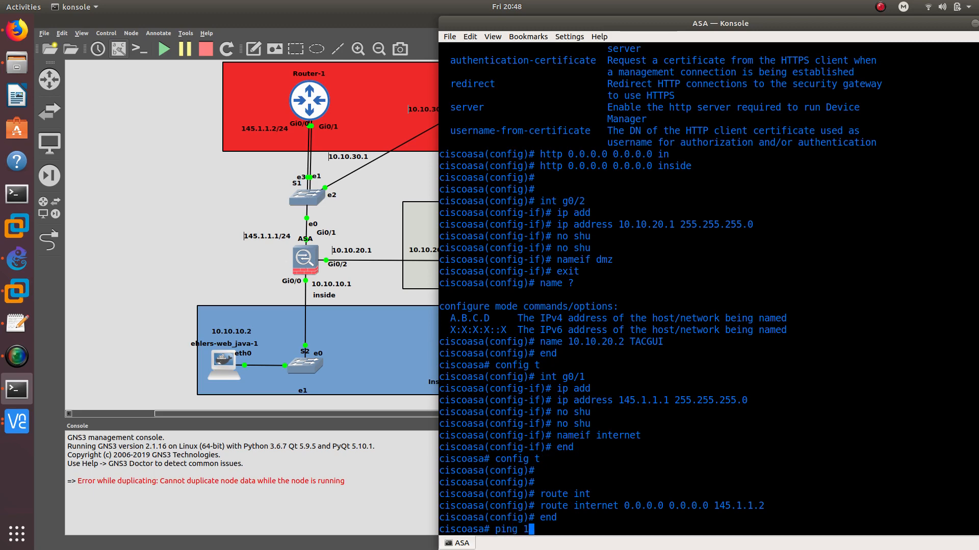
text(0.10.20.2)
key(Return)
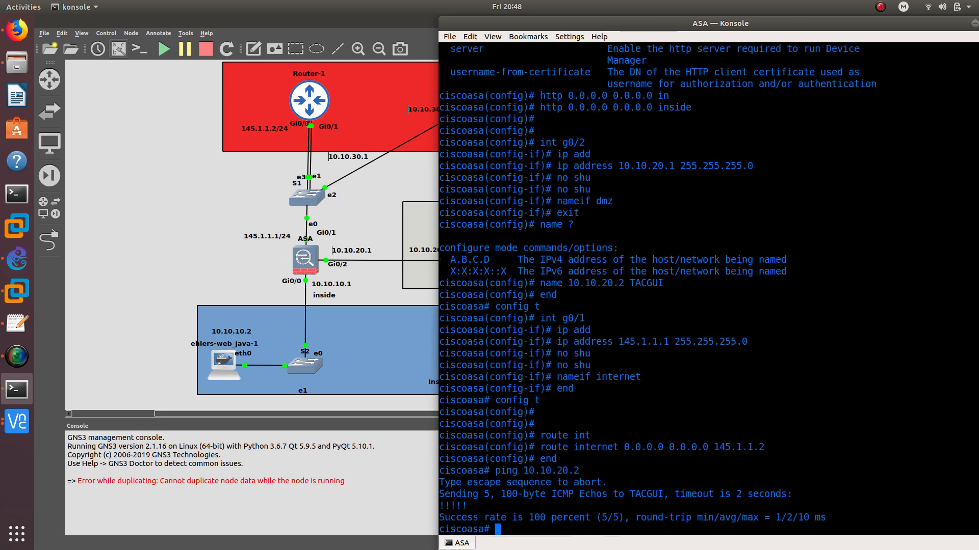
text(ping)
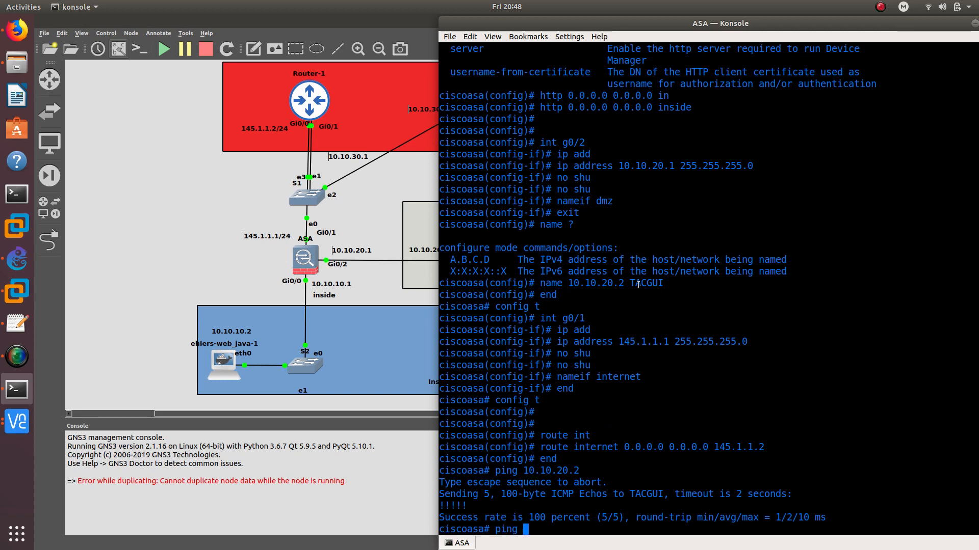
text(TACGUI)
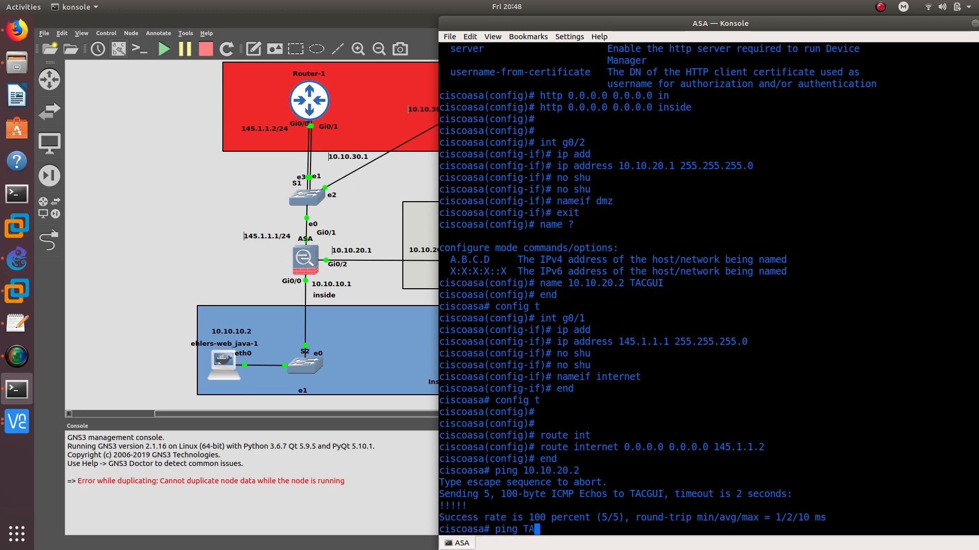
key(Return)
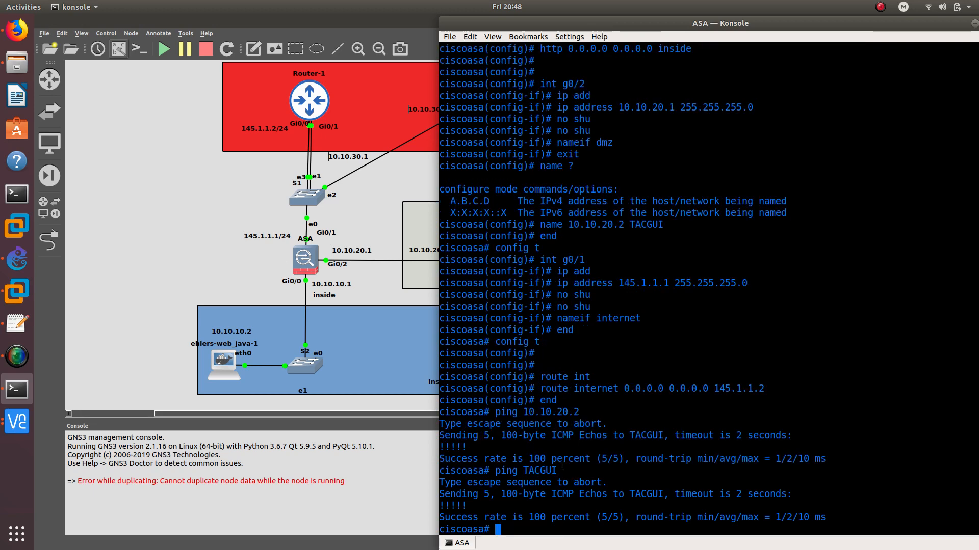
double_click(547, 472)
double_click(571, 413)
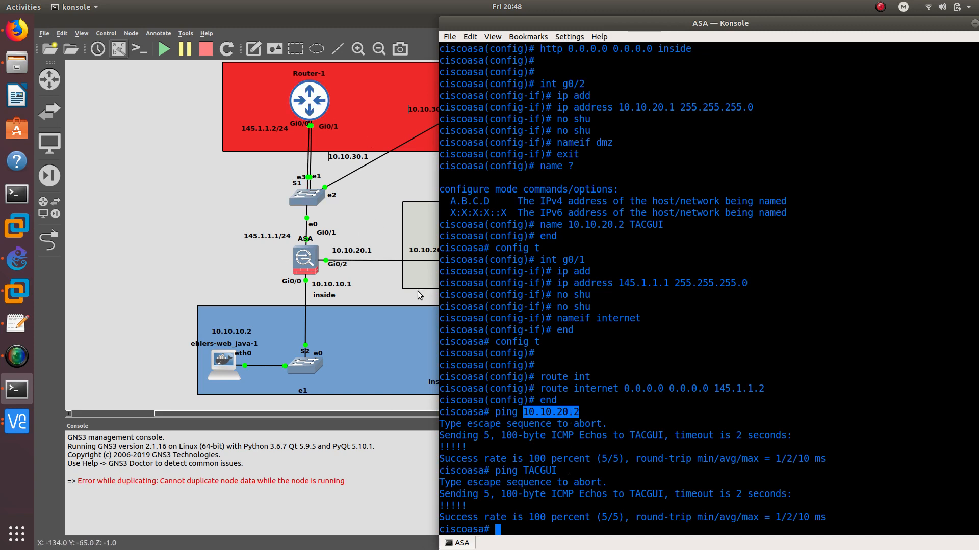
- Open Router-1's console and assign 145.1.1.2 with mask 255.255.255.0 to its interface g0/0
click(972, 23)
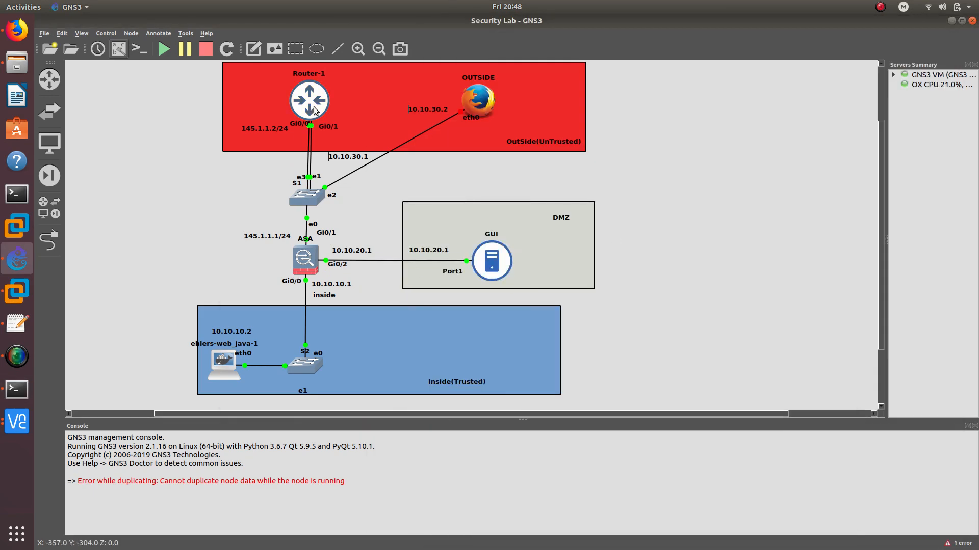
click(17, 390)
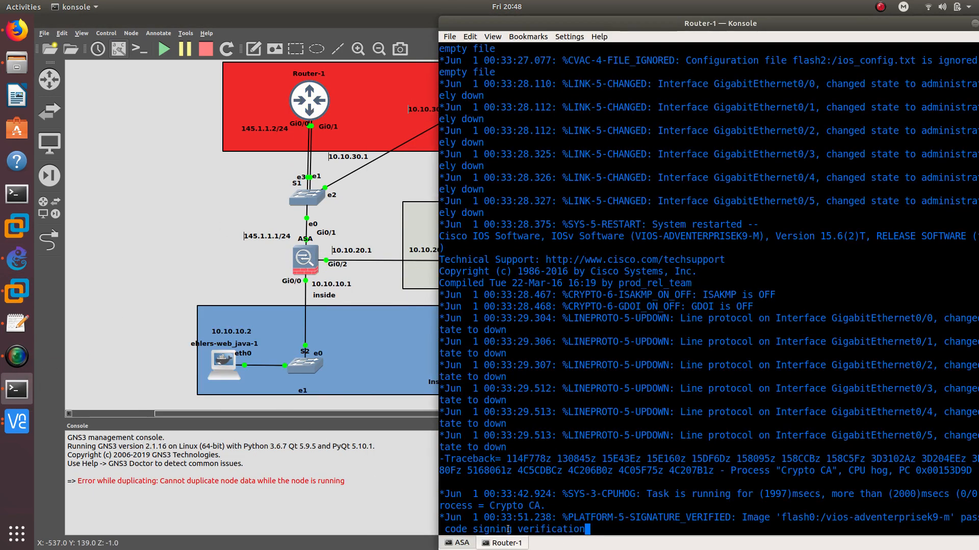
key(Return)
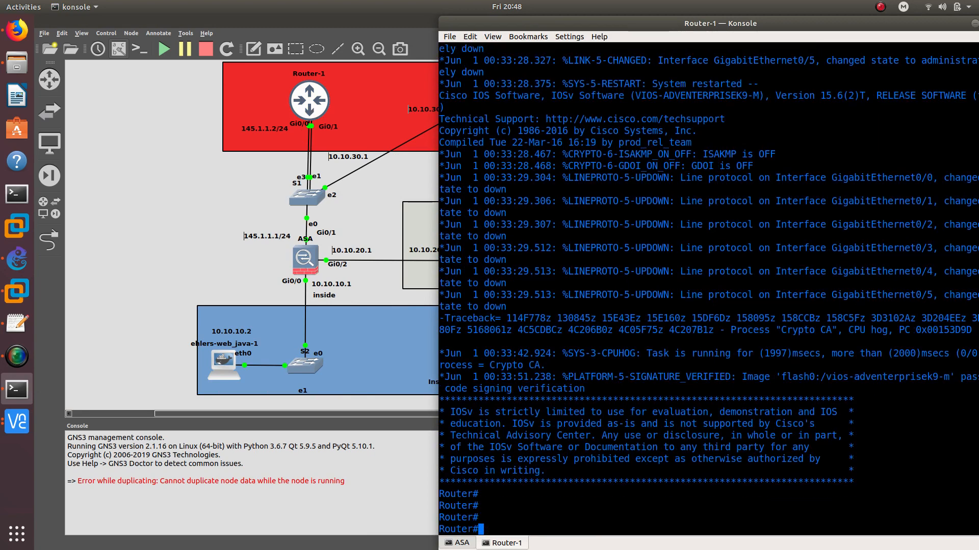
text(config t)
key(Return)
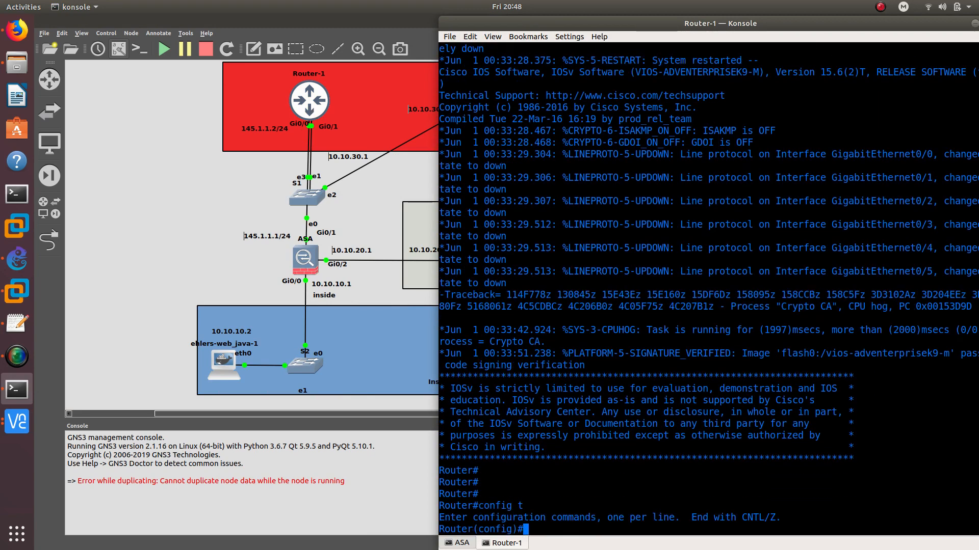
text(int g0/0)
key(Return)
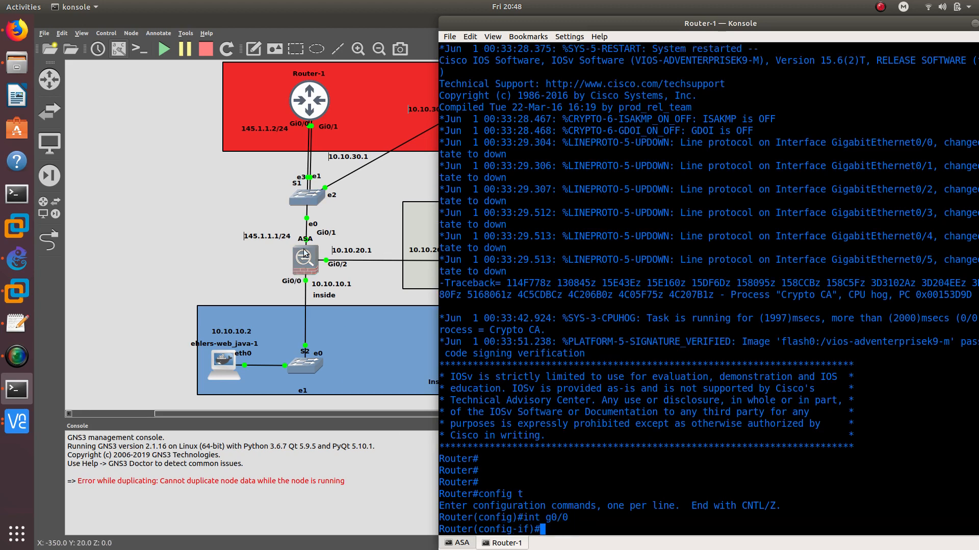
text(i)
text(p add)
key(Tab)
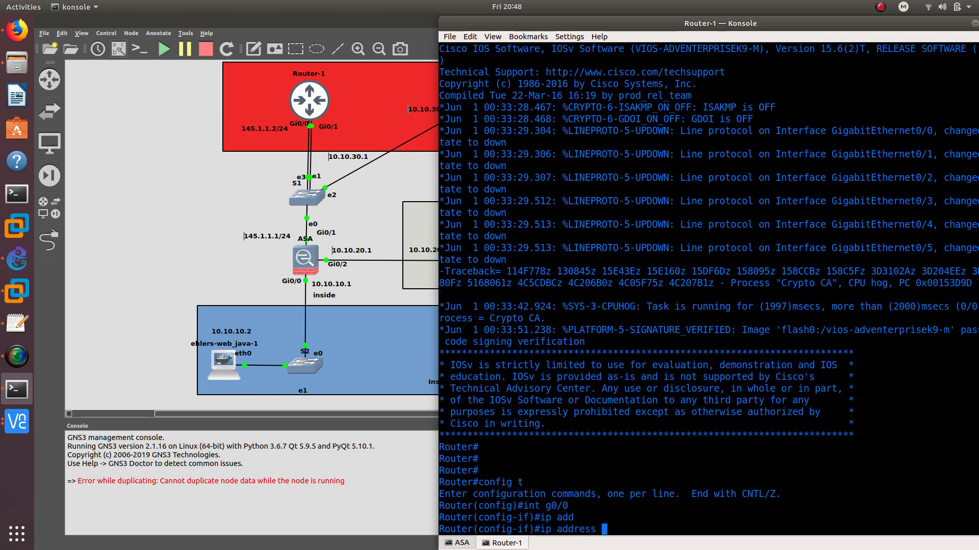
text(145.1.1.2 255.255.255.0)
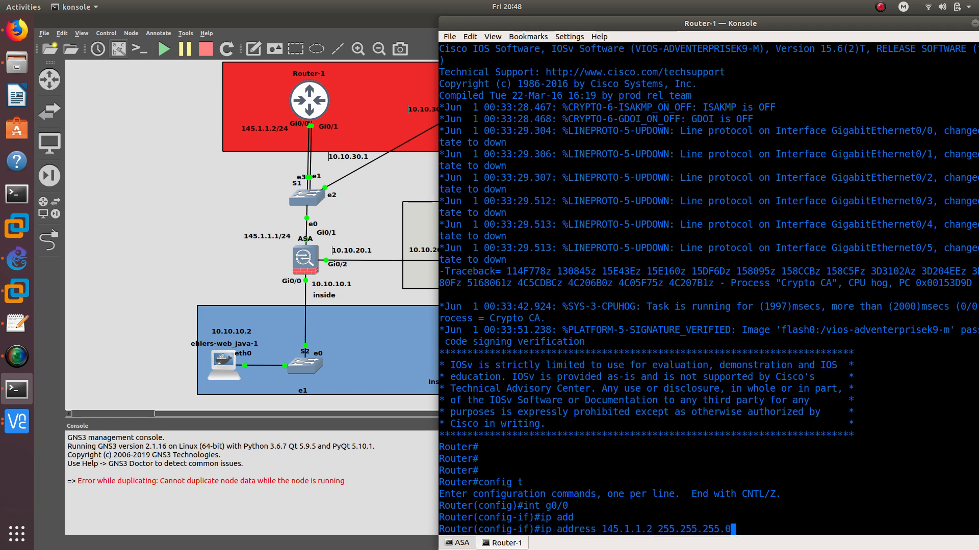
key(Return)
- Enable Router-1's interface g0/0 with no shutdown
text(no shu)
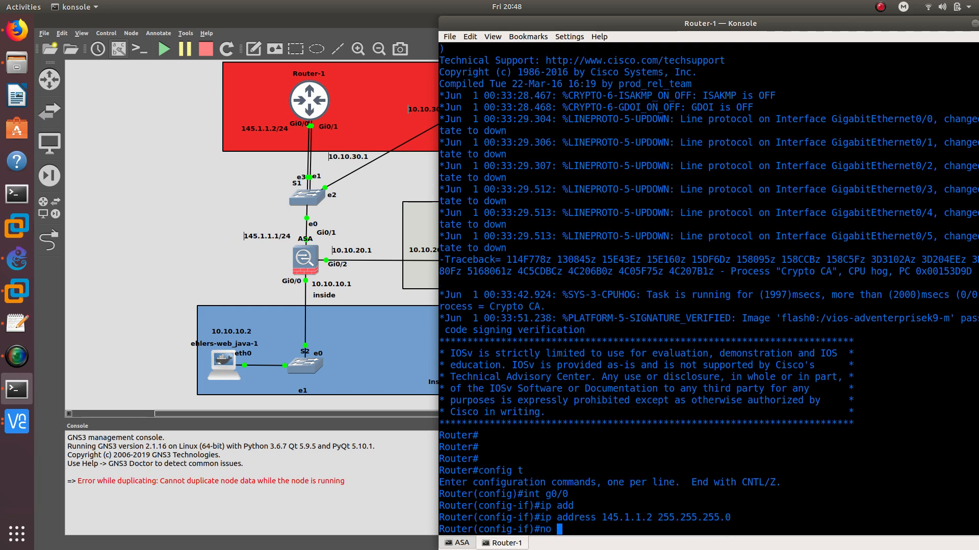
key(Tab)
key(Return)
key(Return)
key(Return)
- Ping the ASA's address 145.1.1.1 from Router-1 without leaving configuration mode and check the replies
text(en)
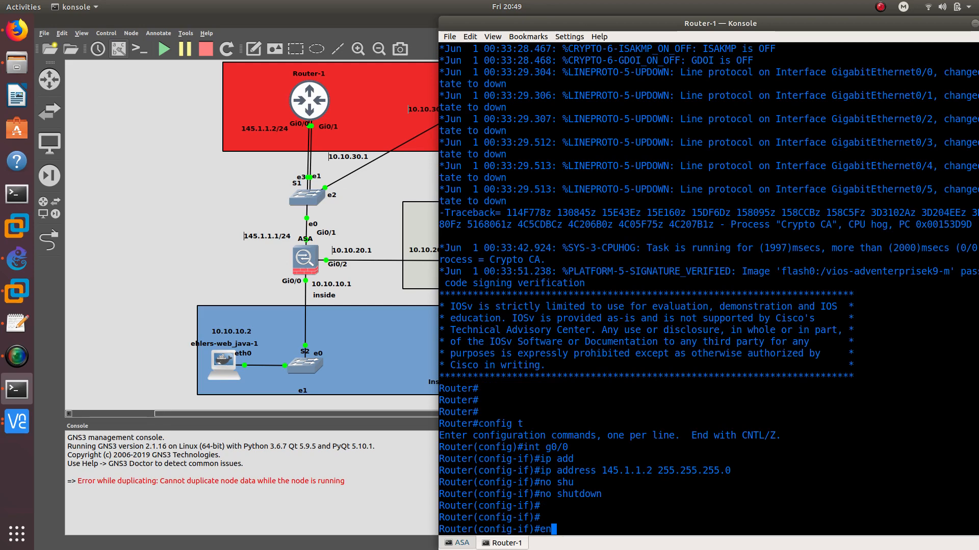
key(BackSpace)
key(BackSpace)
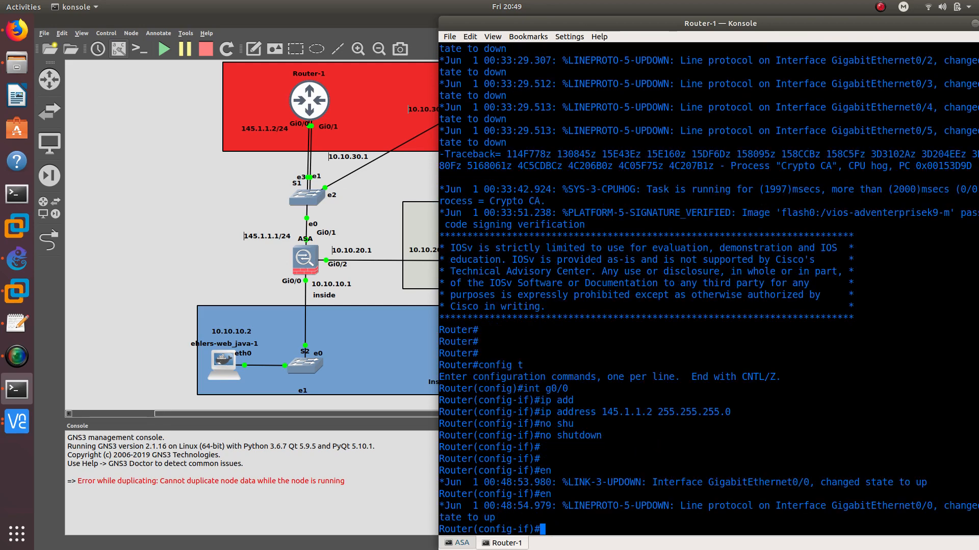
text(do )
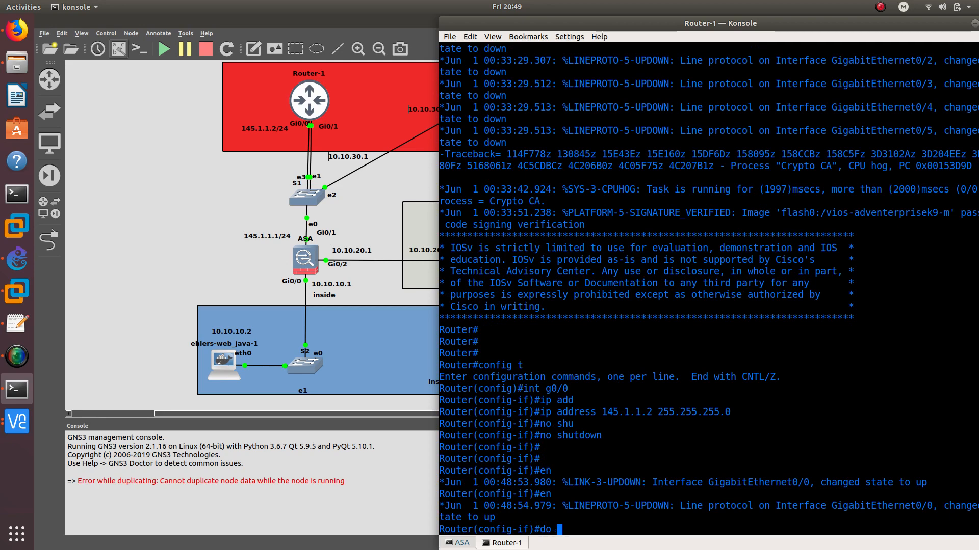
text(ping 145.1.1.1)
key(Return)
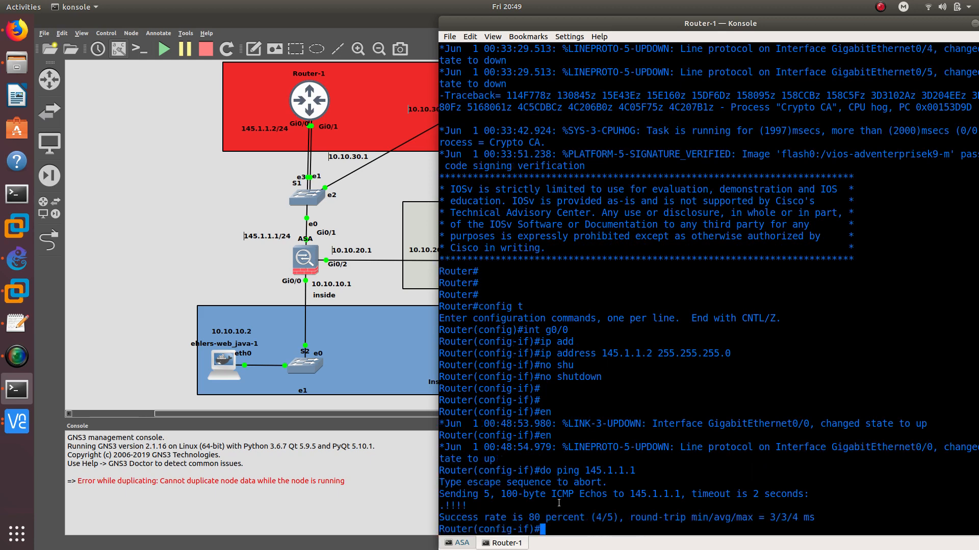
drag(478, 507, 438, 513)
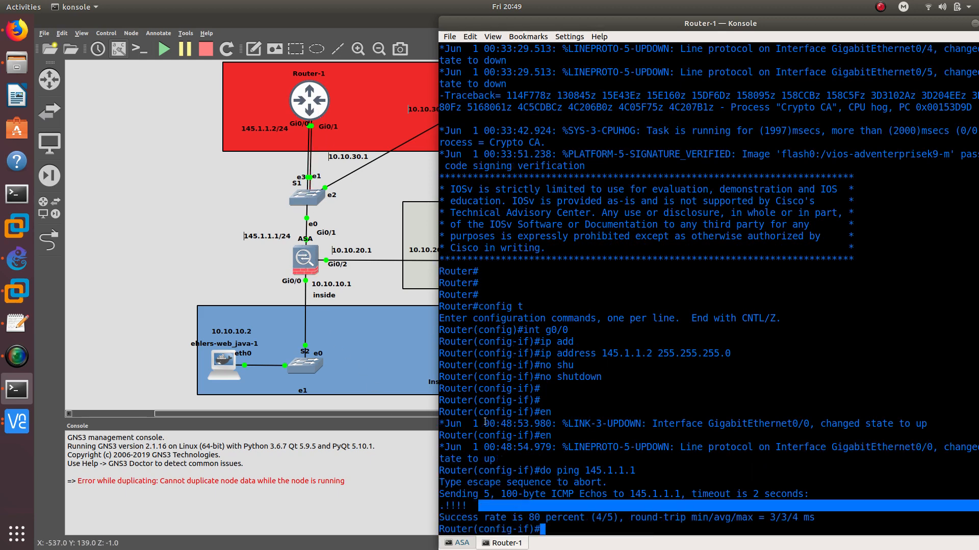
click(522, 482)
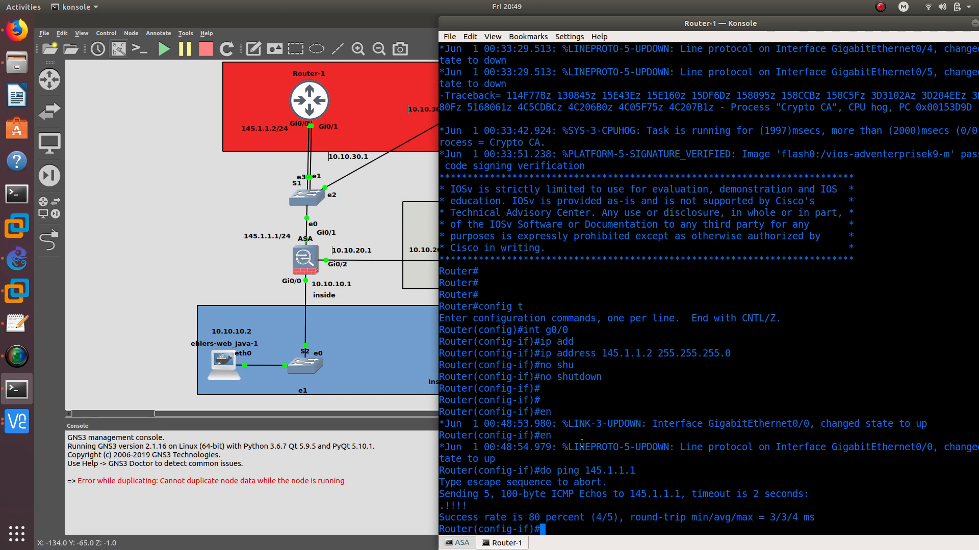
- Assign 10.10.30.1 with mask 255.255.255.0 to Router-1's interface g0/1 and enable it with no shutdown
text(int g0/1)
key(Return)
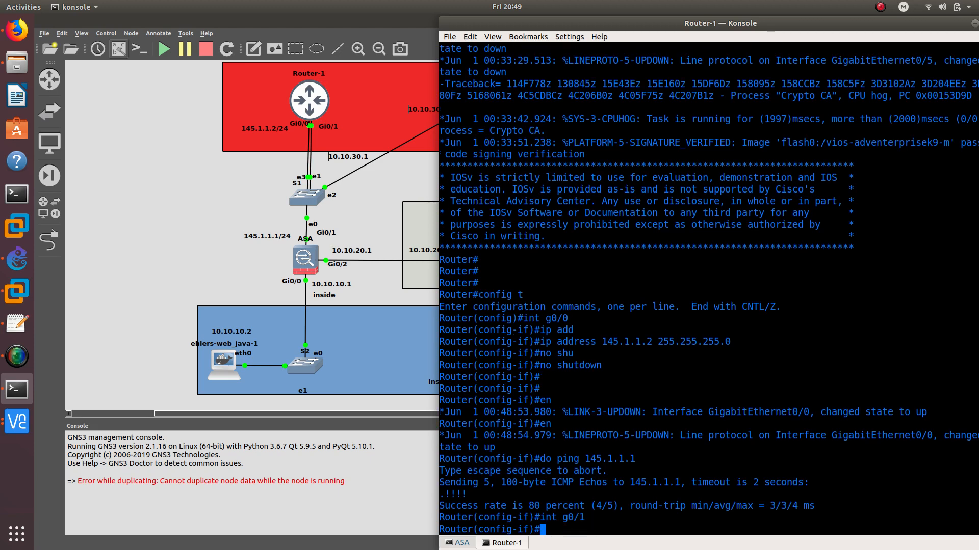
text(ip add)
key(Tab)
text(10.1)
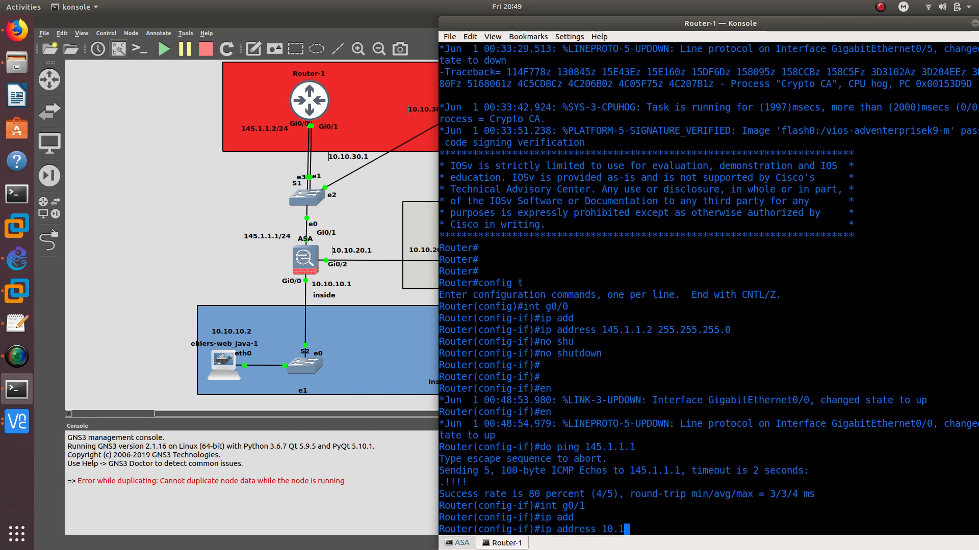
text(0.30.1 255.255.255.0)
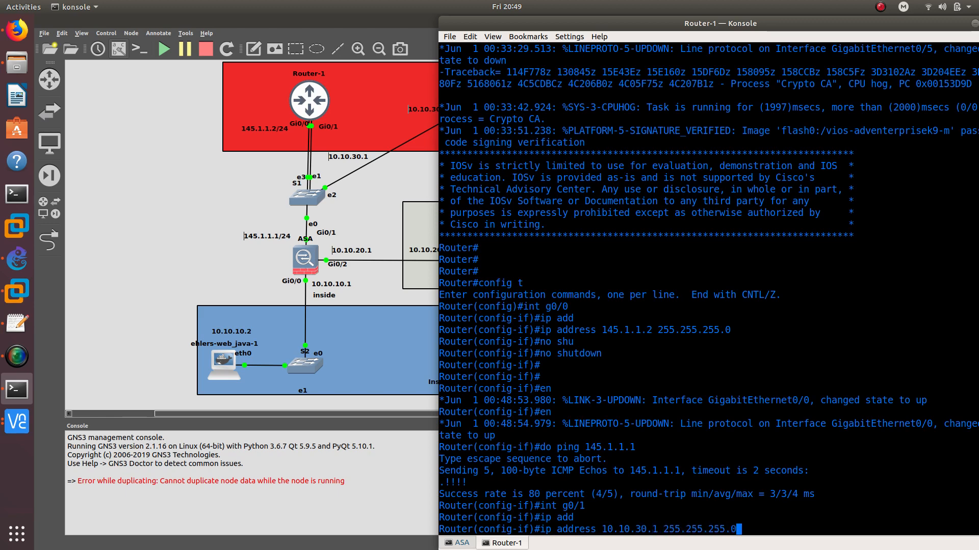
key(Return)
text(no shu)
key(Tab)
key(Return)
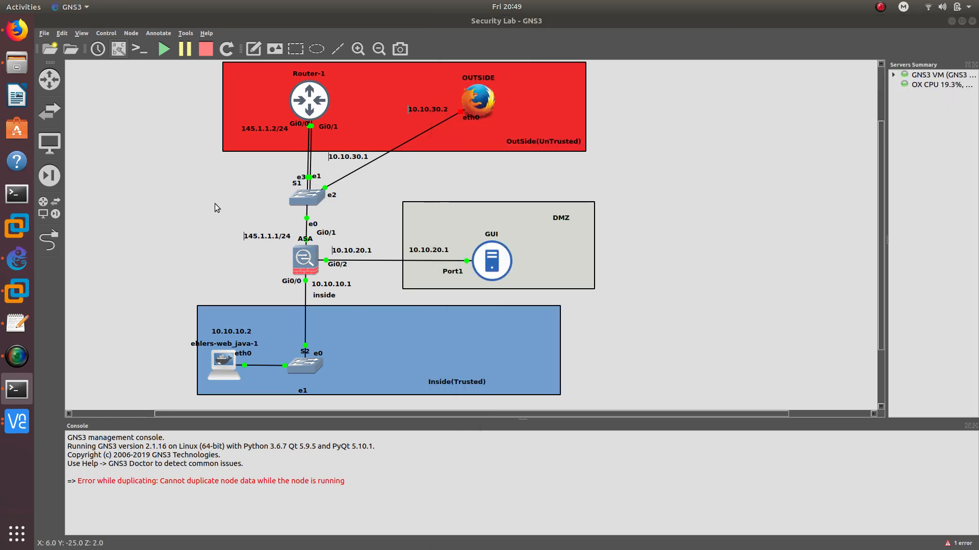
- Return to the GNS3 topology, start the OUTSIDE Firefox node and open its VNC desktop
click(215, 203)
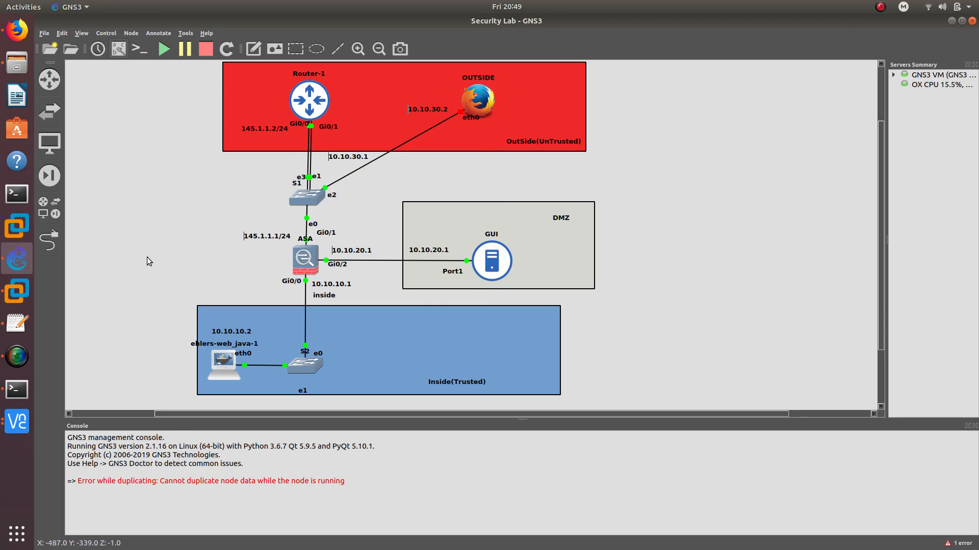
click(17, 389)
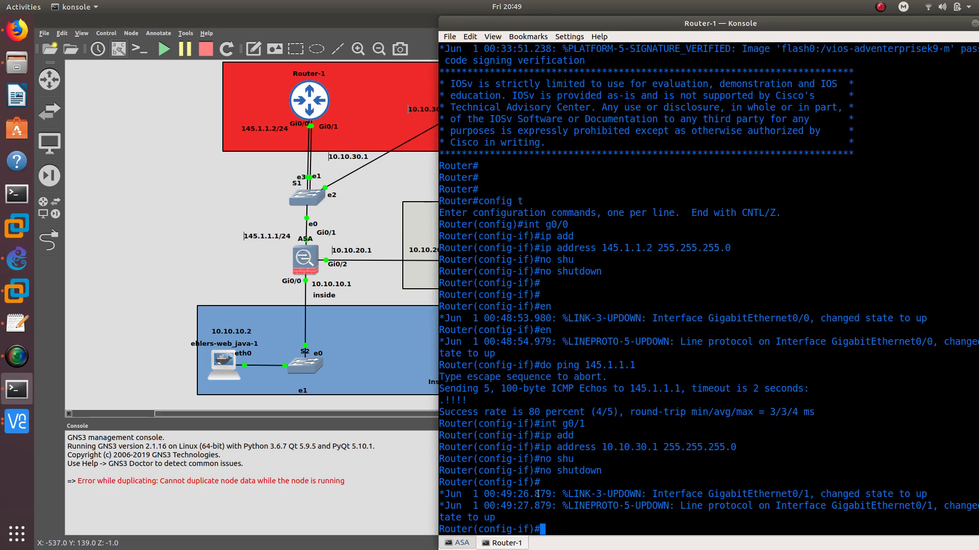
click(185, 213)
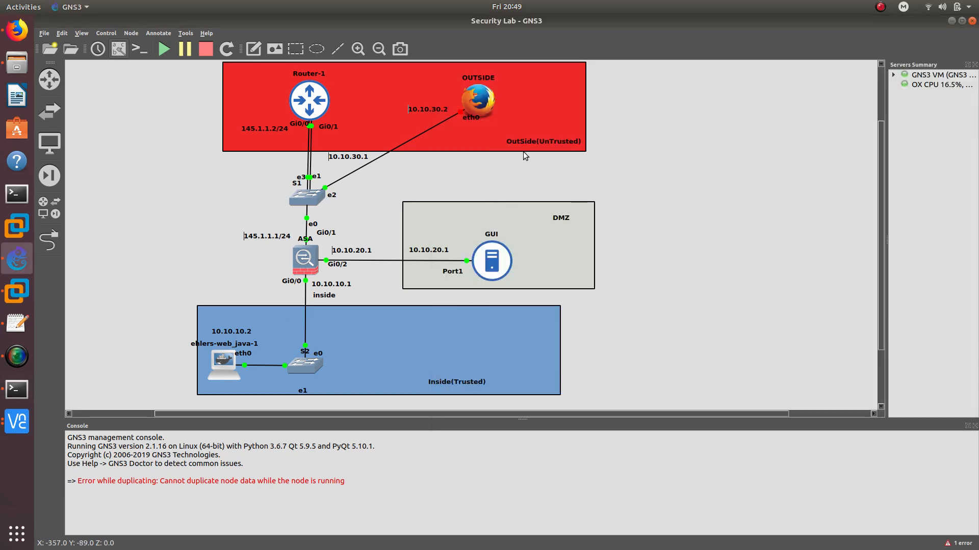
right_click(481, 96)
click(512, 244)
double_click(487, 110)
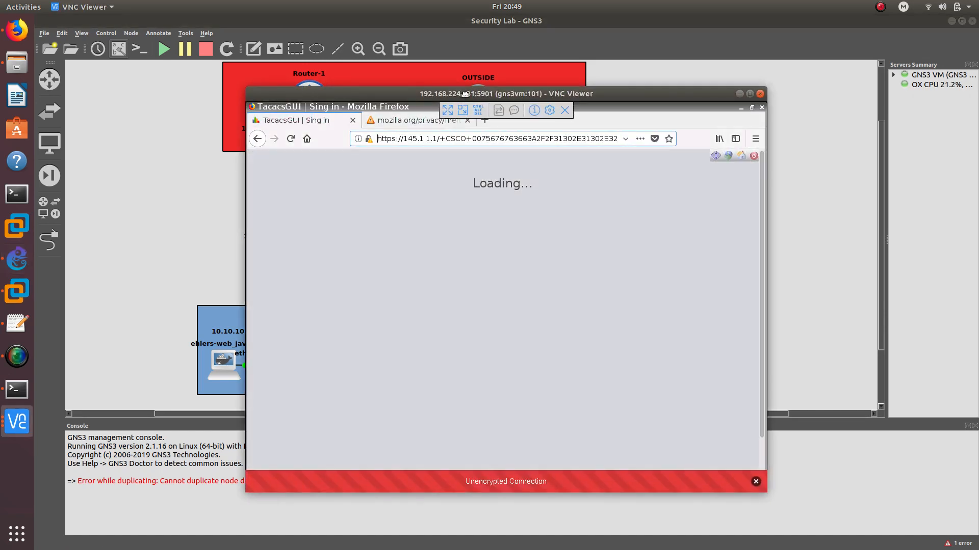
- Move the OUTSIDE desktop window clear of the topology and close both restored Firefox tabs
drag(464, 95, 692, 84)
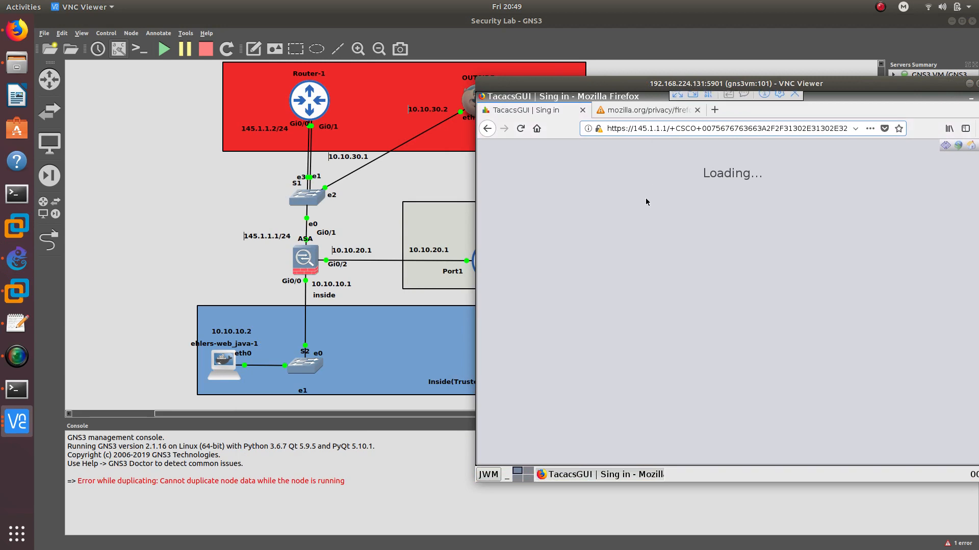
middle_click(622, 113)
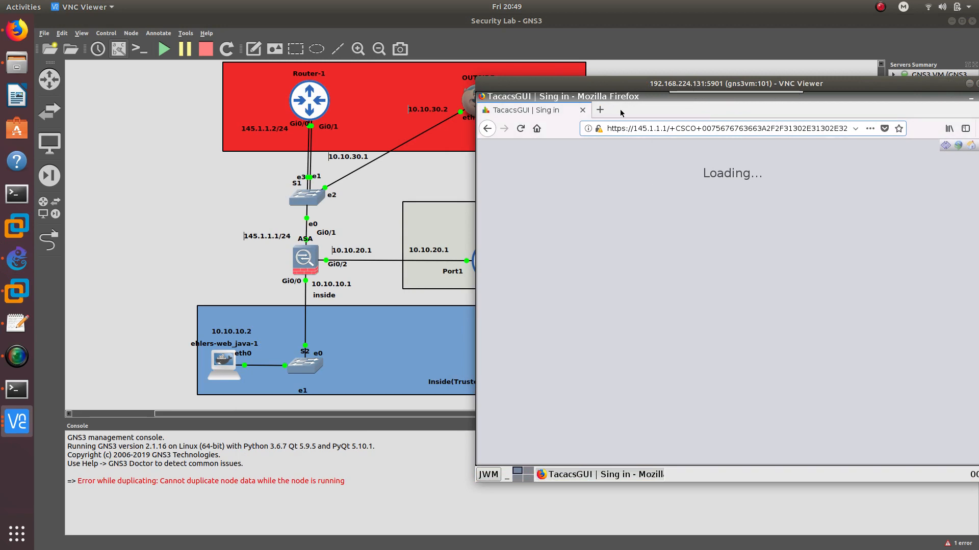
middle_click(570, 114)
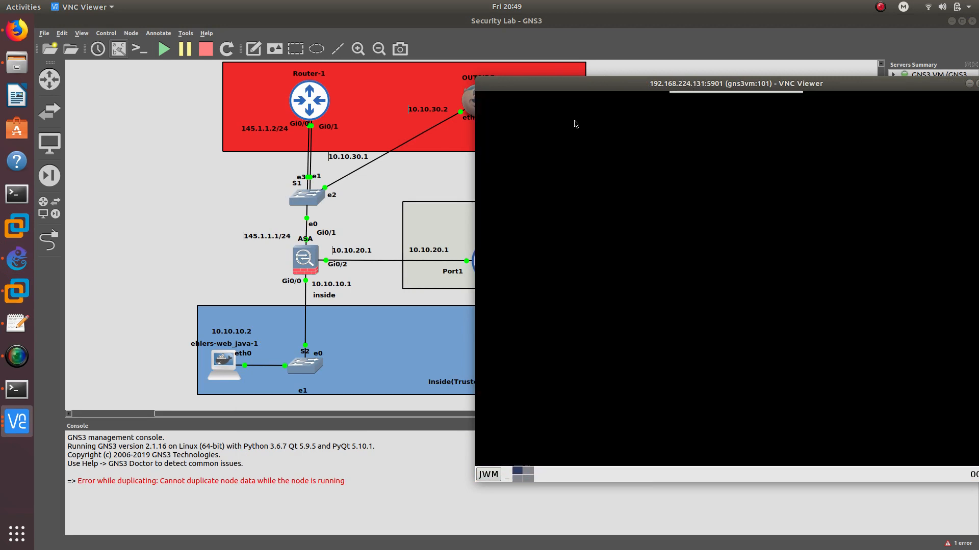
drag(644, 83, 640, 66)
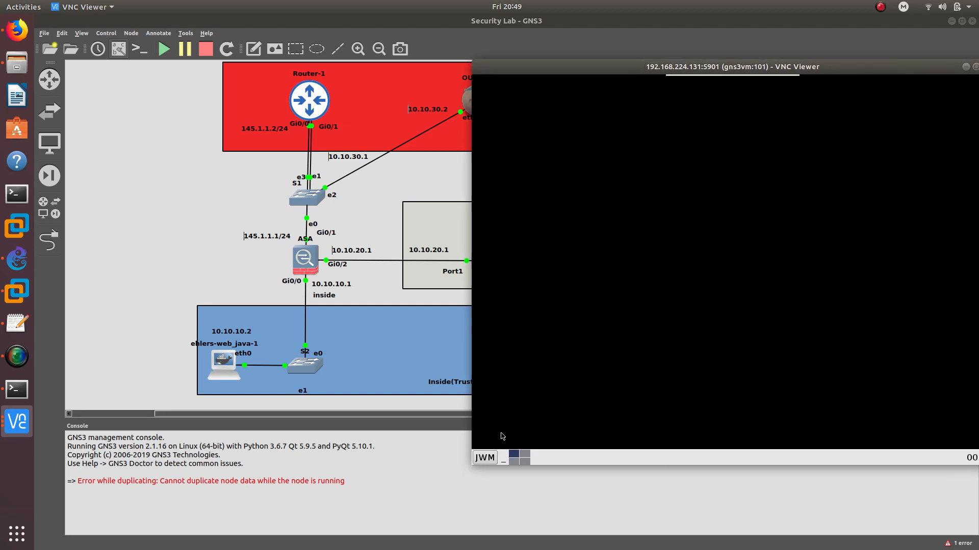
- Open a terminal on the OUTSIDE host and set eth0 to 10.10.30.2 with netmask 255.255.255.0
click(493, 459)
click(511, 396)
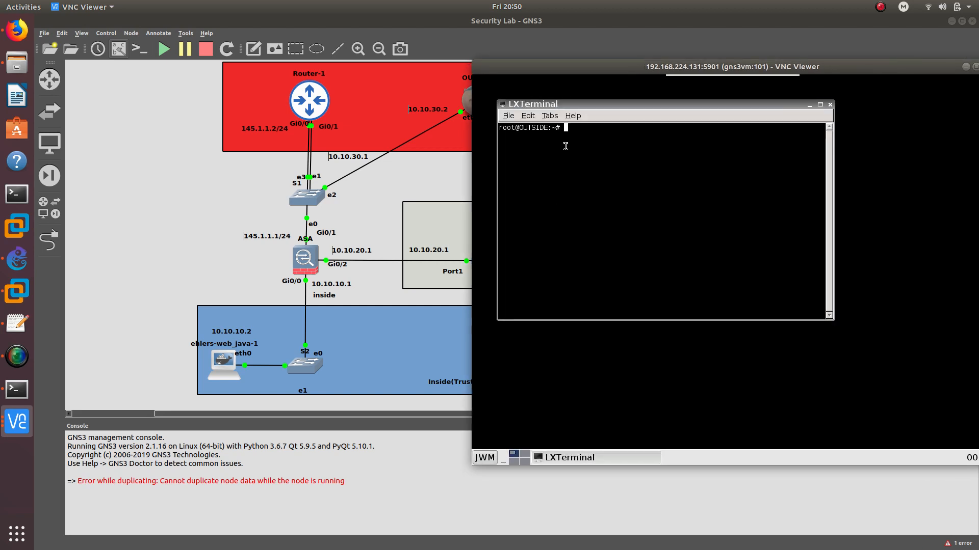
text(ifconfig )
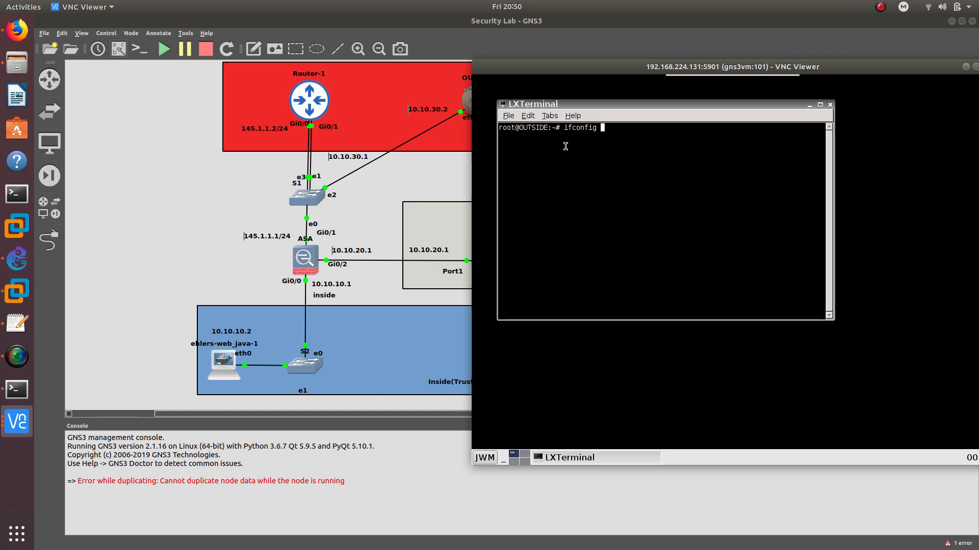
text(eth0 10.10.30.2 2netmask 2)
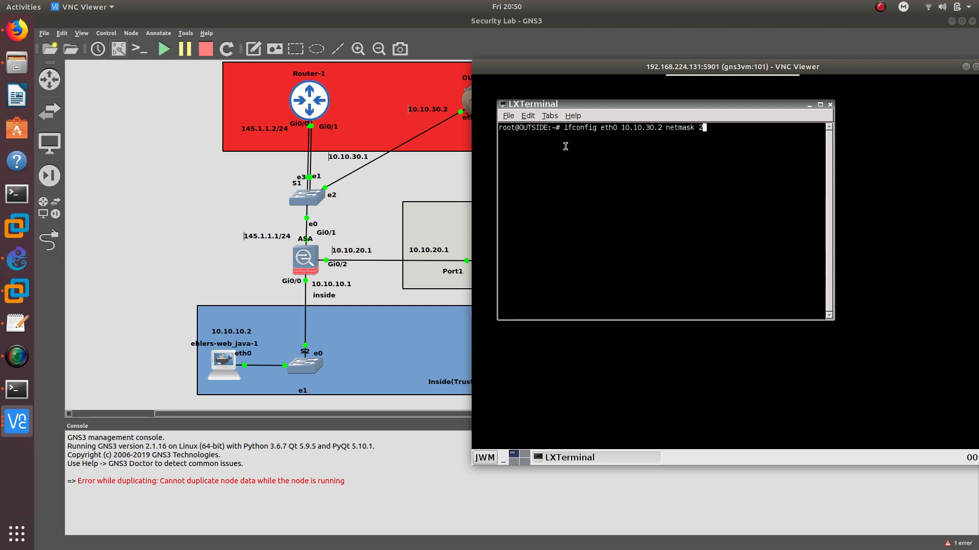
text(55.255.255.0)
key(Return)
- Add a default gateway of 10.10.30.1 on the OUTSIDE host
text(route)
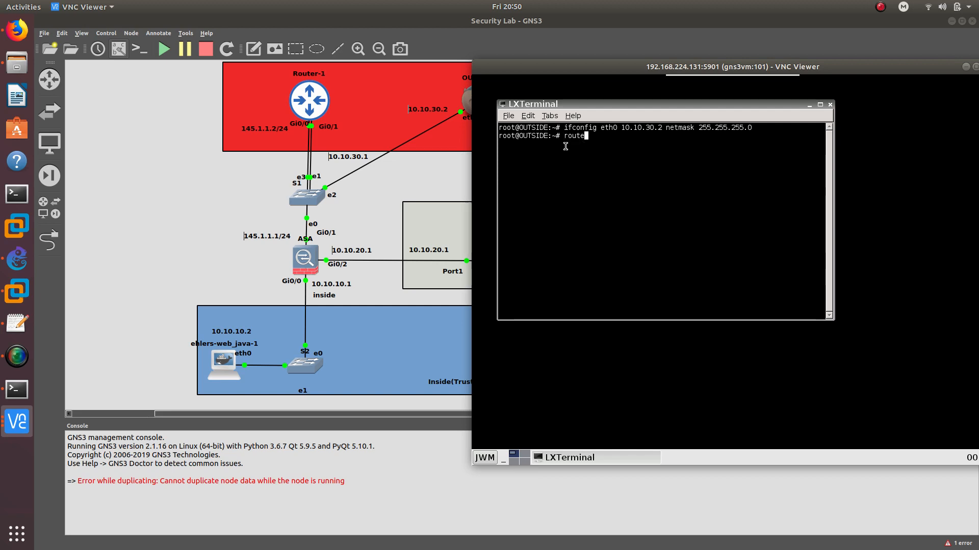
text( add default gw 10.10.30.1)
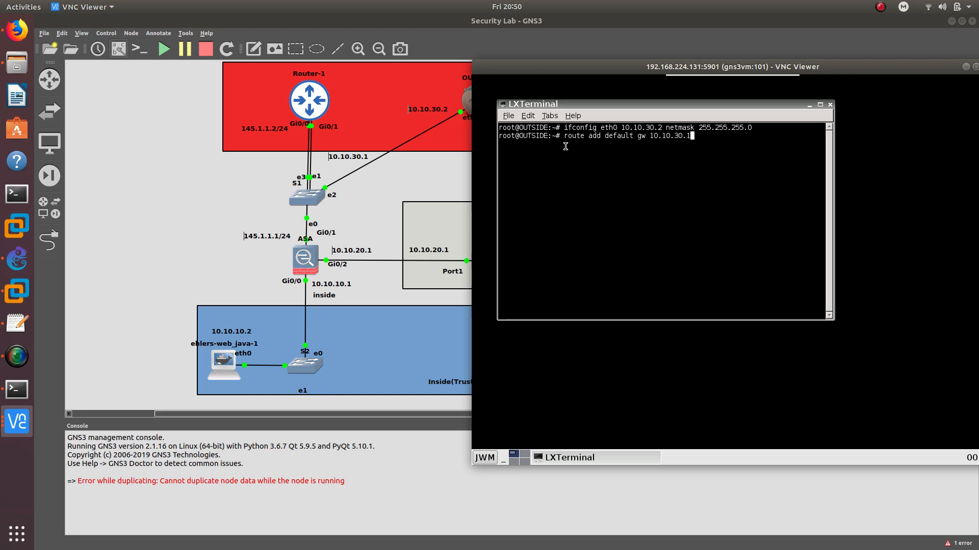
key(Return)
- Ping the gateway 10.10.30.1 from the OUTSIDE host, stopping after a few replies
text(ping )
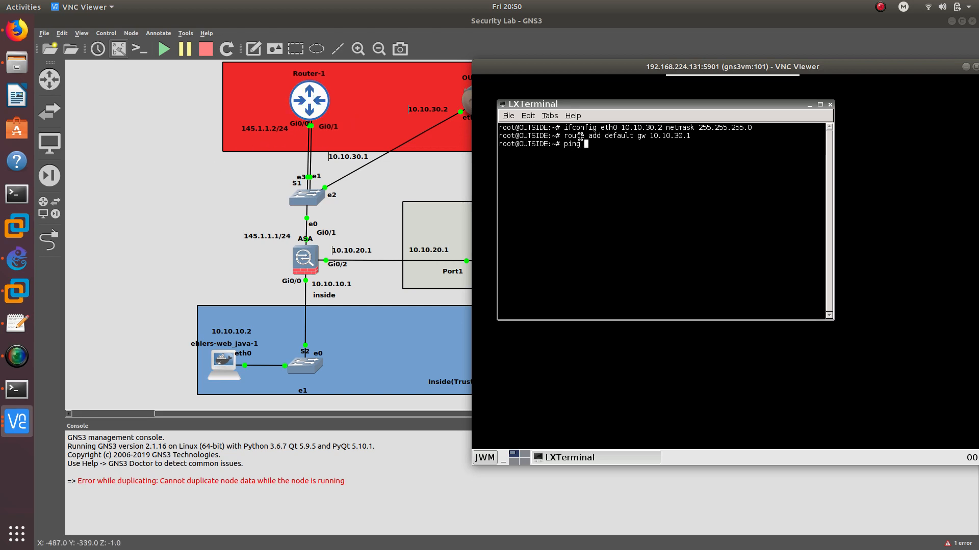
text(10.10.30.)
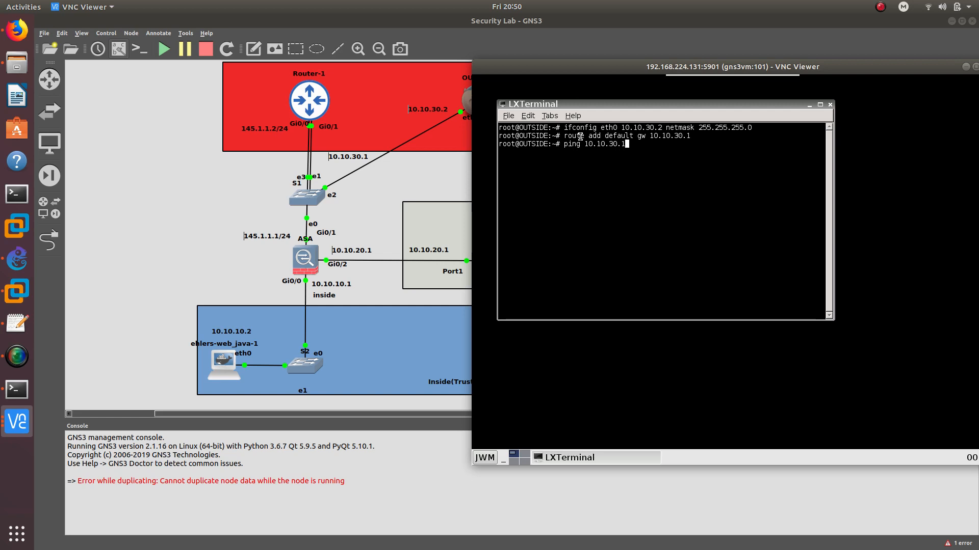
text(1)
key(Return)
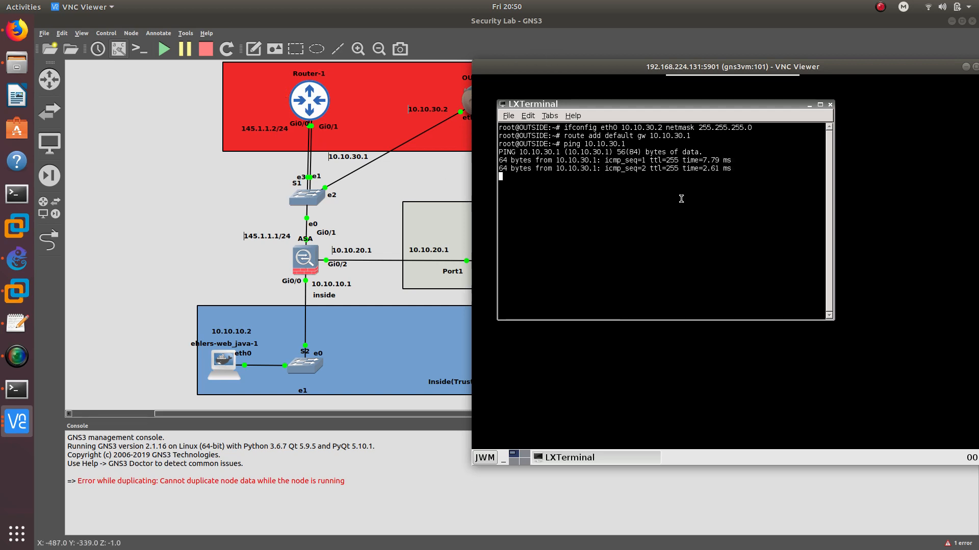
key(ctrl+c)
- Ping the ASA's address 145.1.1.1 from the OUTSIDE host, stopping after a few replies
key(Up)
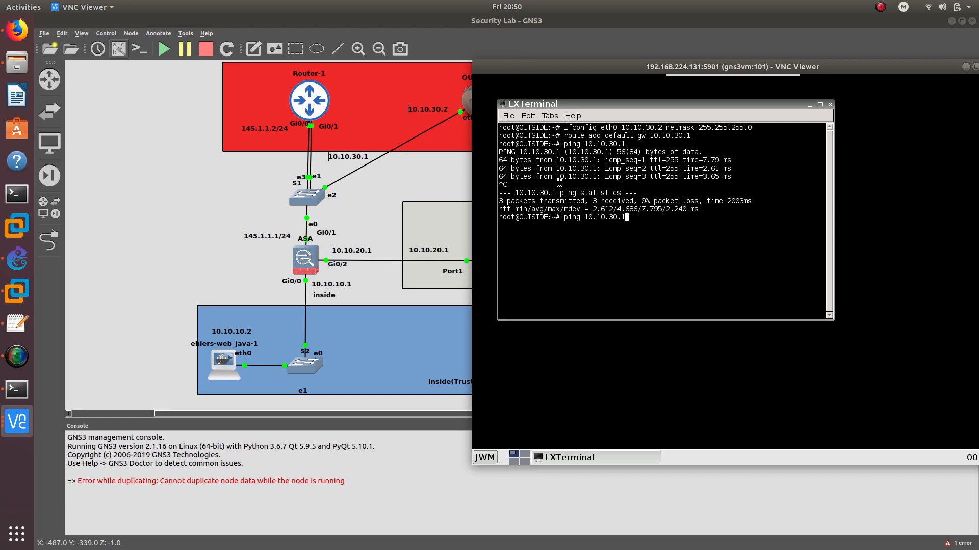
key(BackSpace)
key(BackSpace)
key(BackSpace)
key(BackSpace)
key(BackSpace)
key(BackSpace)
key(BackSpace)
key(BackSpace)
key(BackSpace)
key(BackSpace)
text(145.1.1.1)
key(Return)
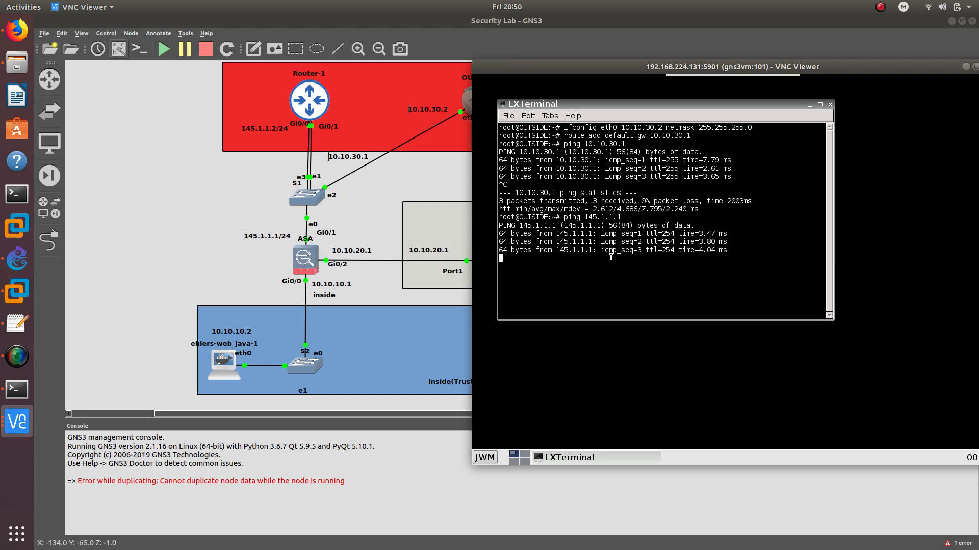
key(ctrl+c)
- Ping Router-1's address 145.1.1.2 from the OUTSIDE host and stop the ping
key(Up)
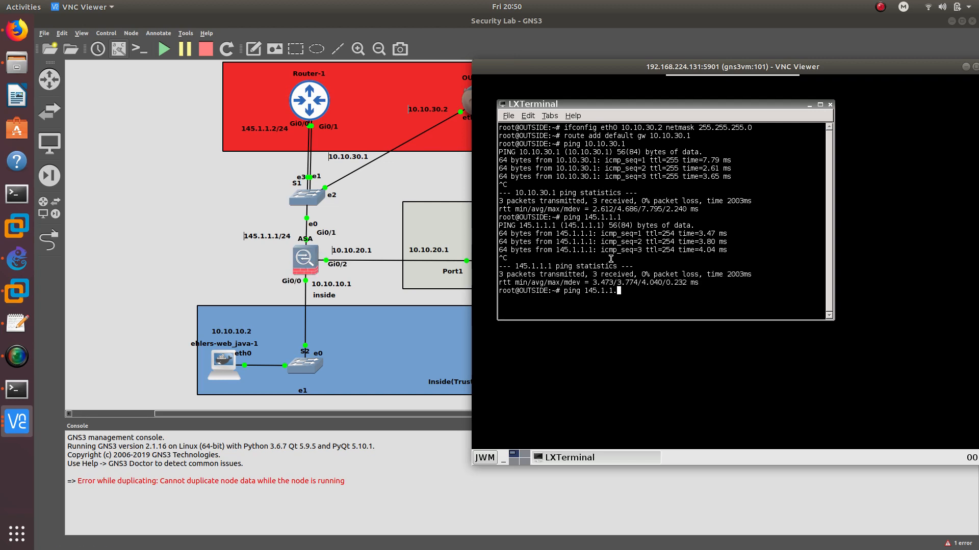
text(2)
key(Return)
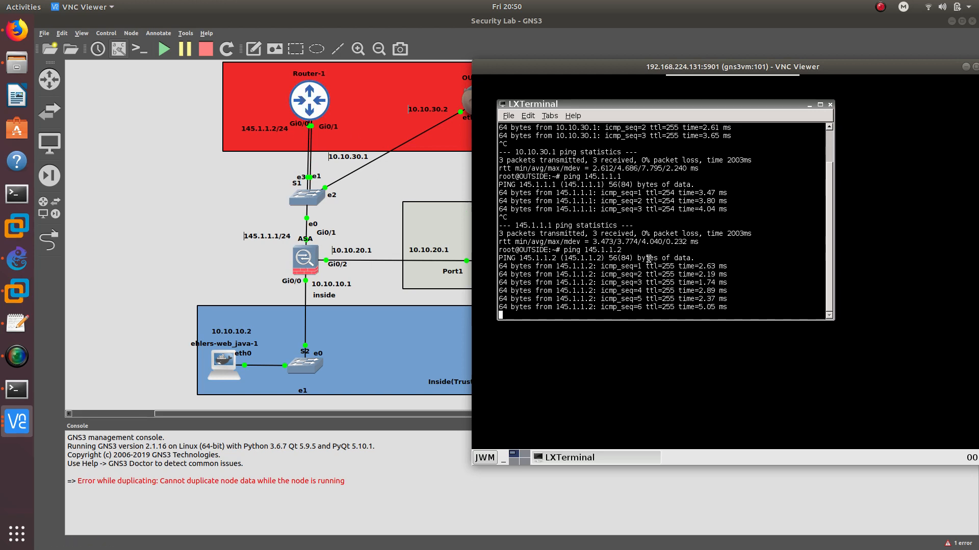
key(ctrl+c)
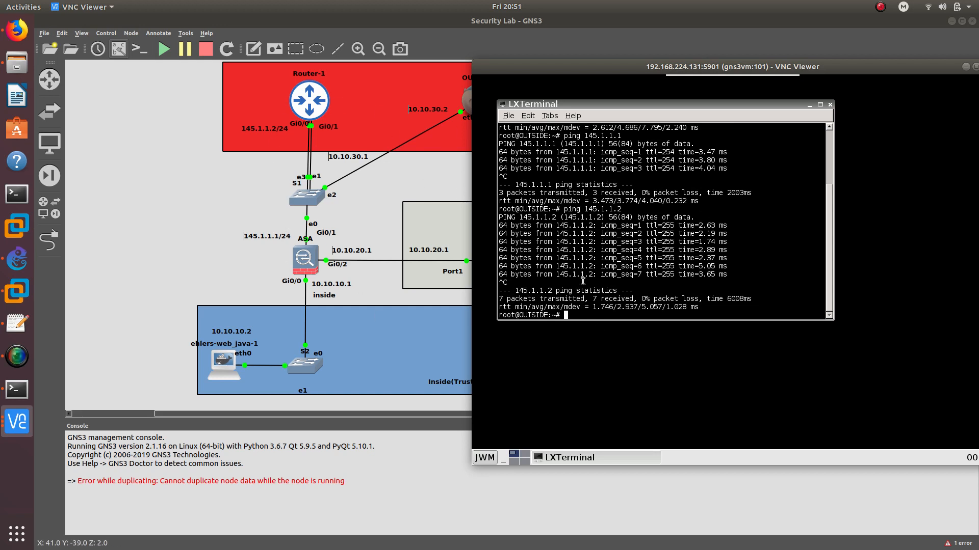
- Close the OUTSIDE host's terminal, bring its desktop window fully into view, and launch Mozilla Firefox there
click(830, 105)
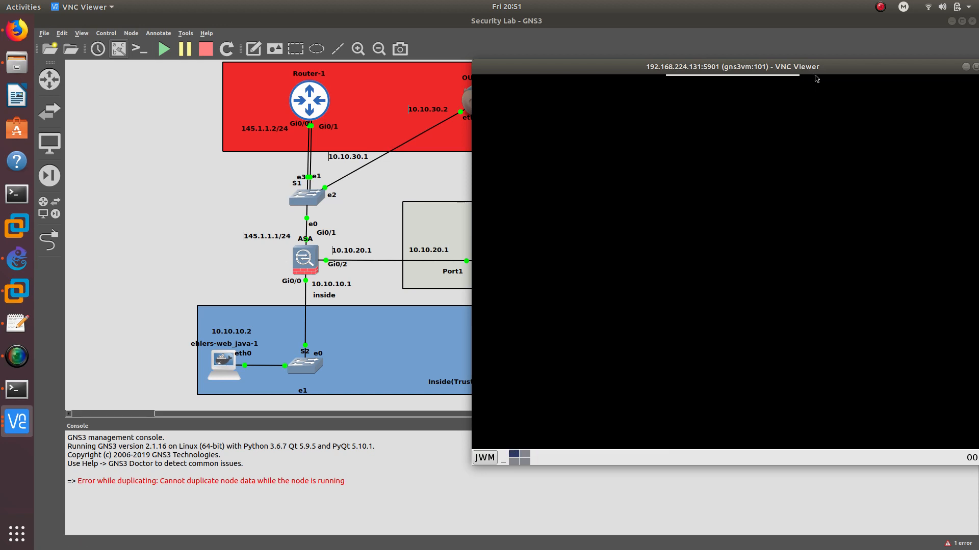
double_click(813, 69)
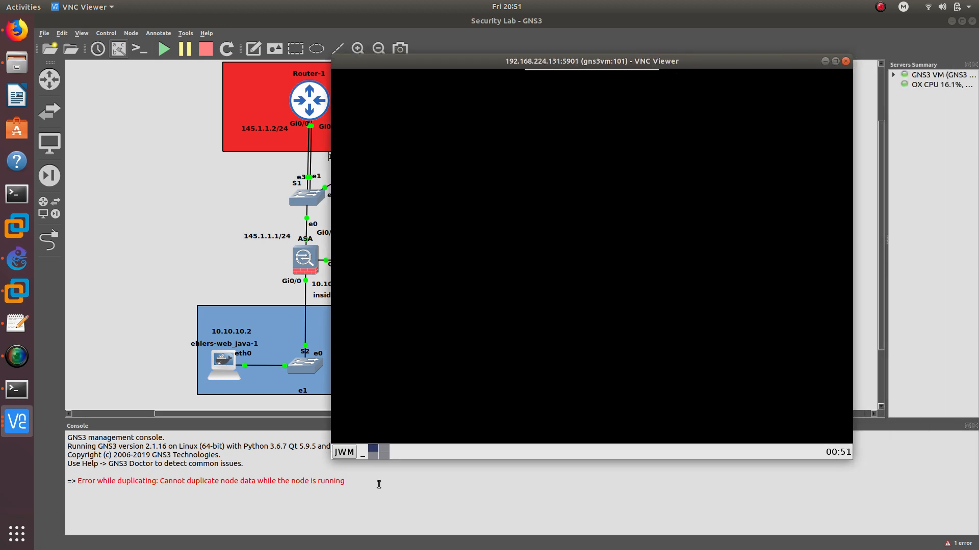
click(352, 453)
mouse_move(387, 402)
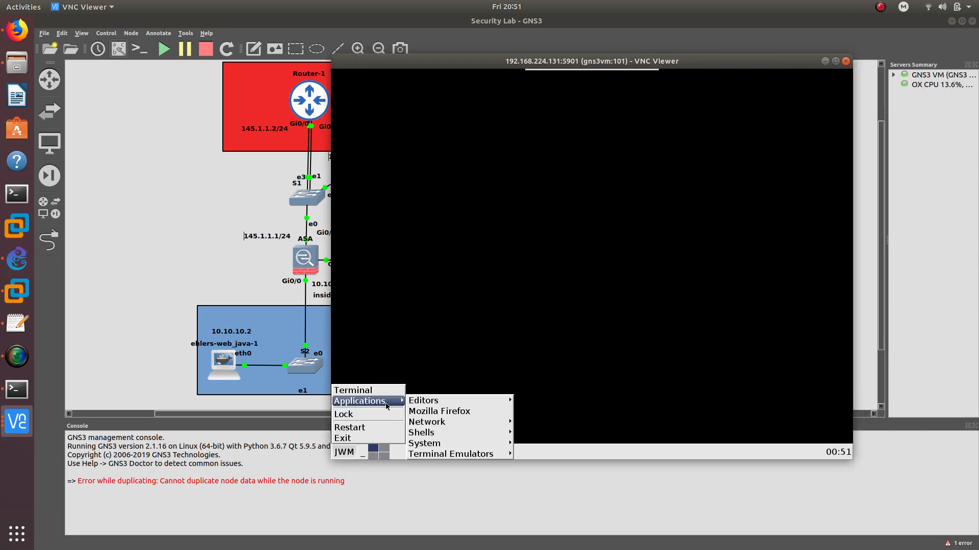
click(417, 411)
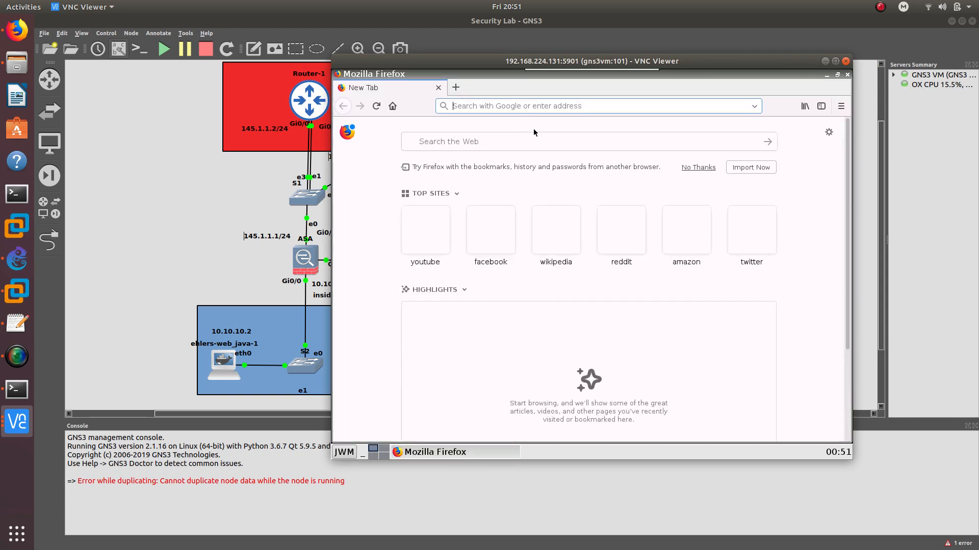
- Switch from the OUTSIDE host's desktop to the ASDM session and refresh the running configuration from the ASA
click(827, 63)
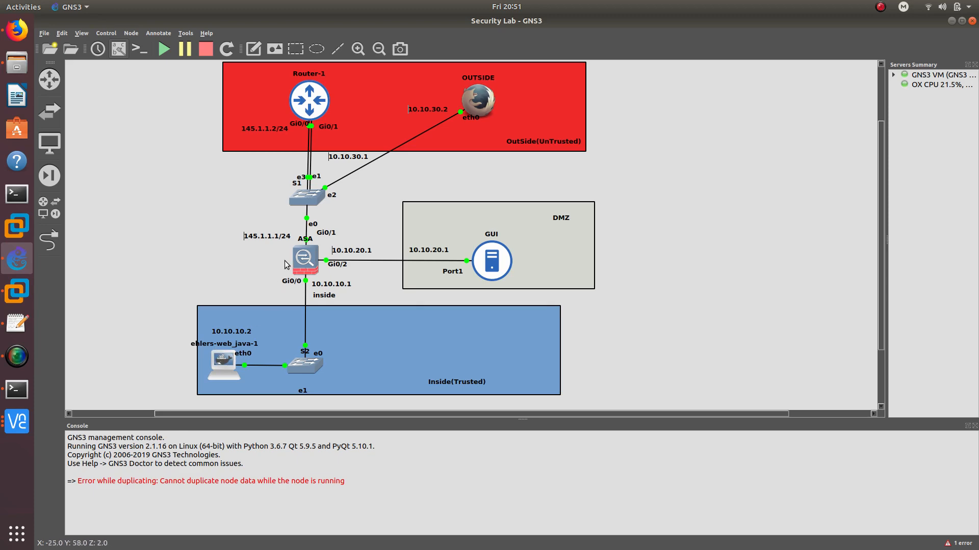
click(15, 426)
click(86, 491)
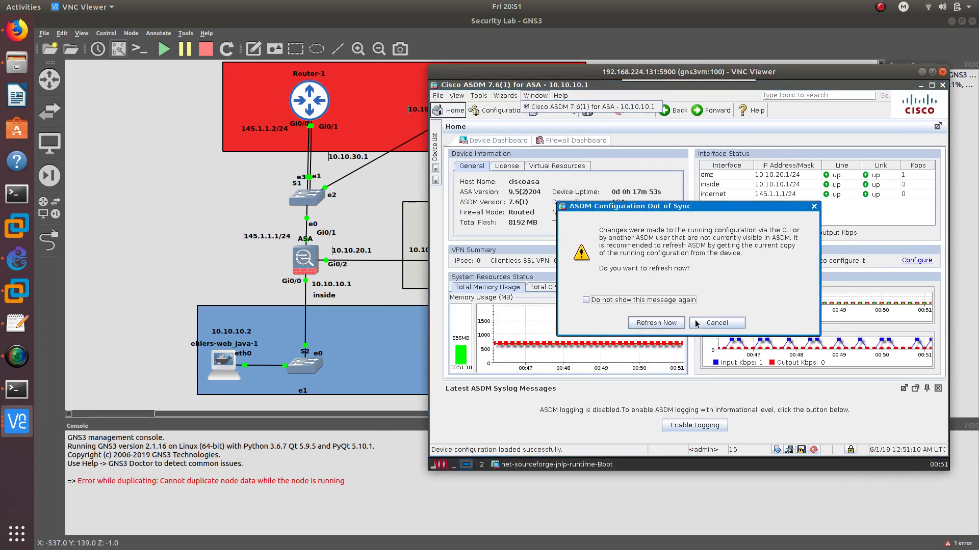
click(667, 321)
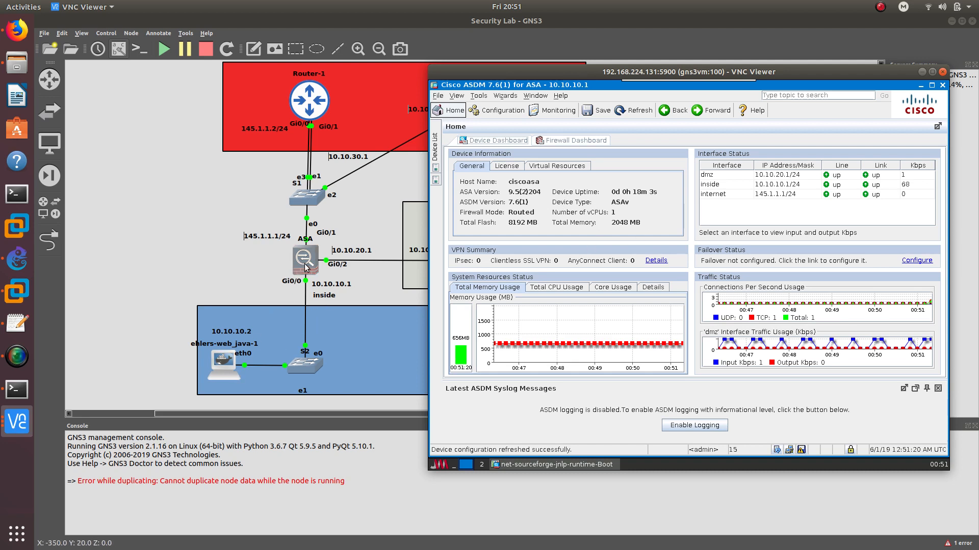
- Examine the address, link state and traffic of the dmz, inside and internet interfaces in the ASDM interface status
click(719, 176)
click(718, 185)
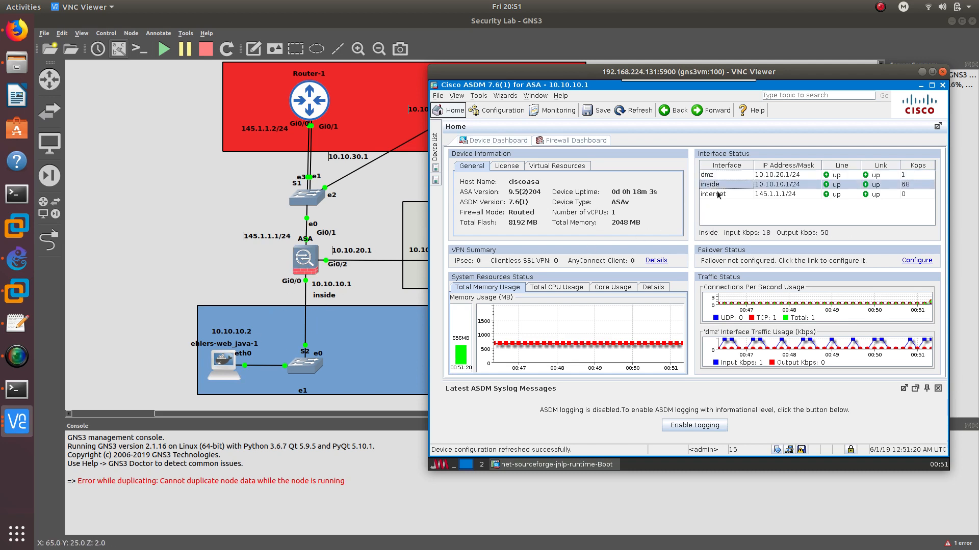
click(718, 194)
click(715, 175)
click(732, 184)
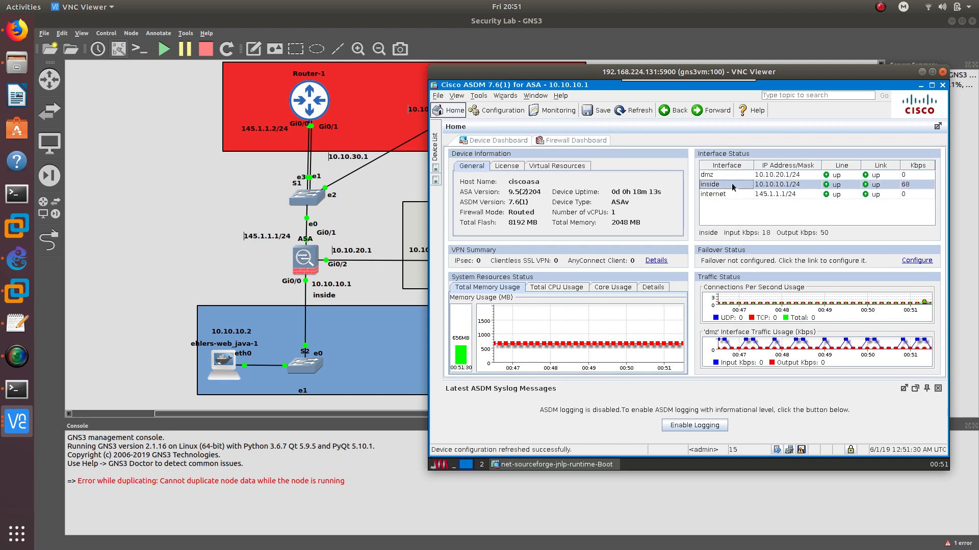
click(727, 196)
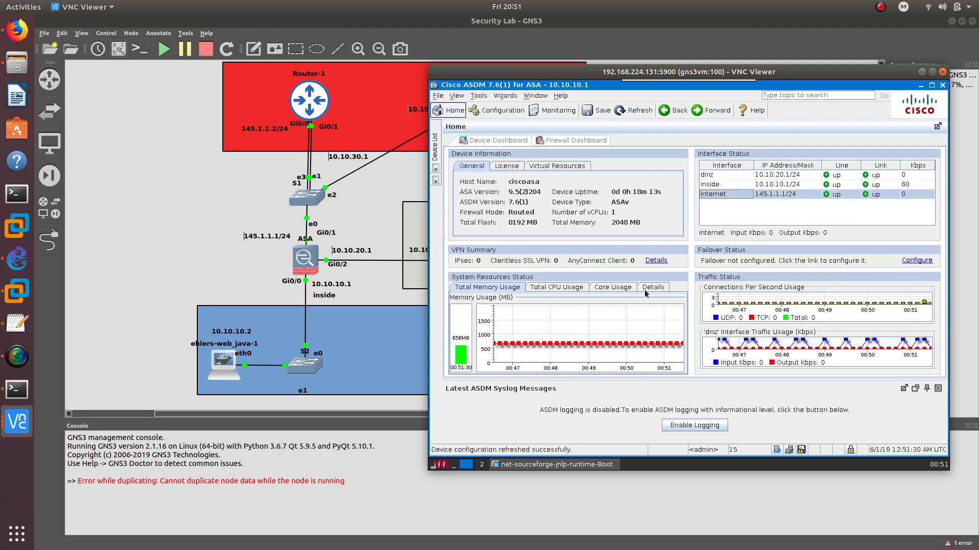
- Launch the Clientless SSL VPN Wizard and continue past its introduction to the SSL VPN interface settings
click(502, 97)
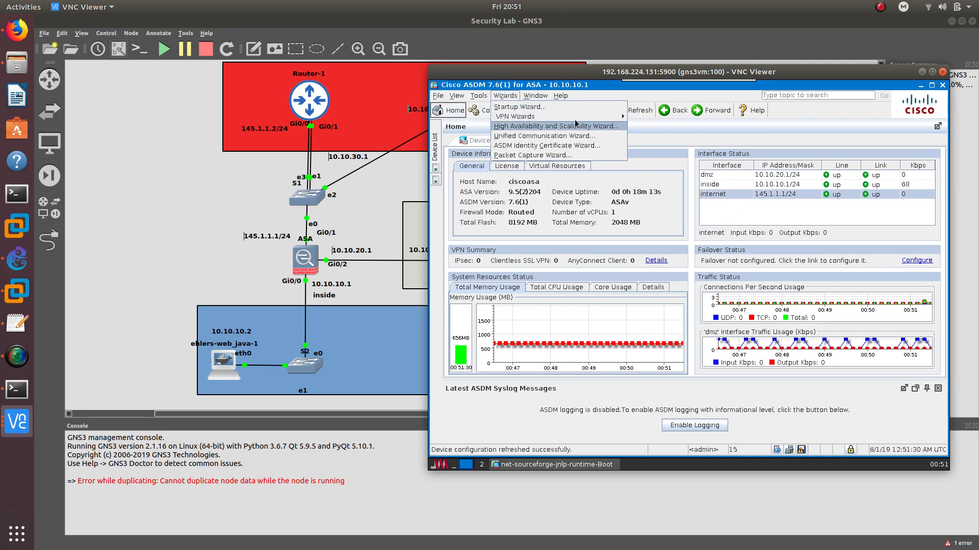
mouse_move(592, 117)
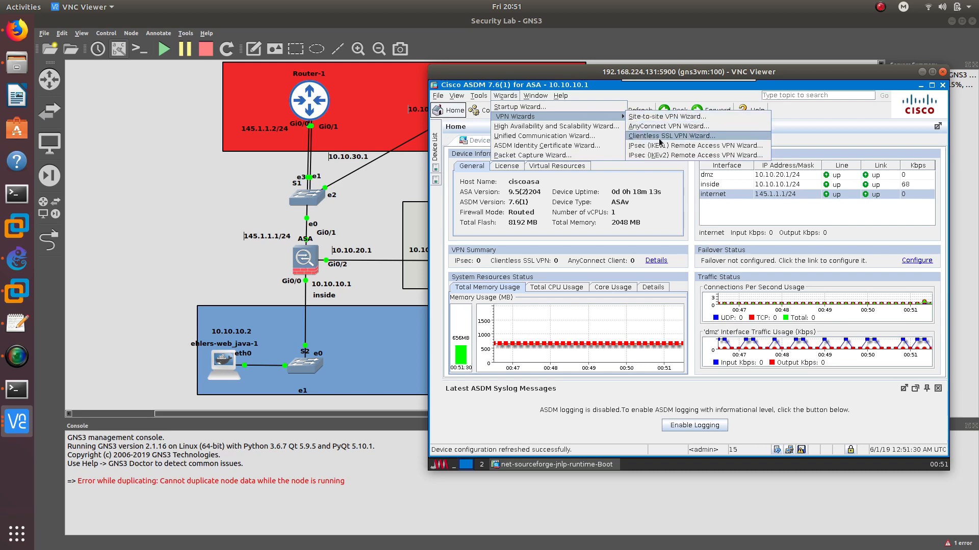
click(665, 136)
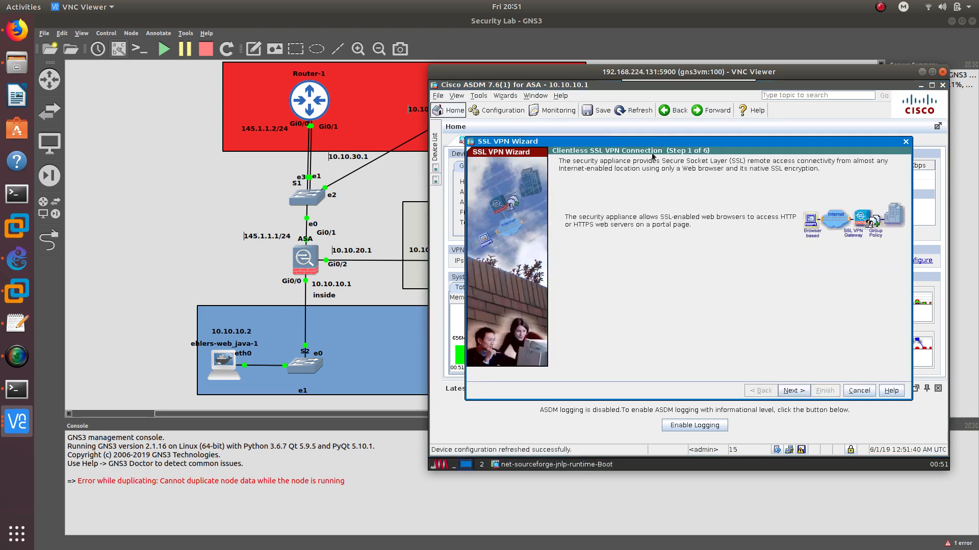
click(793, 391)
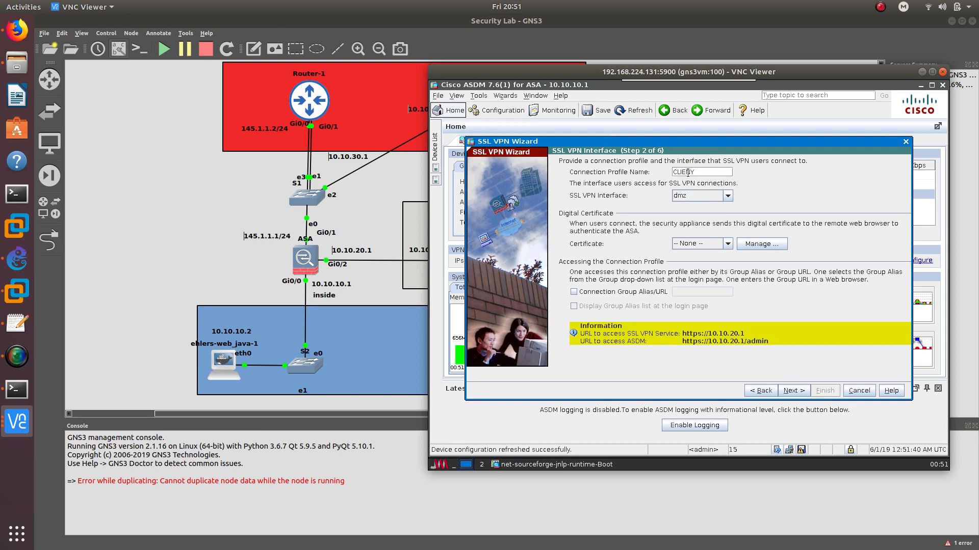
- Name the connection profile CLIENTLESS1, use internet as the SSL VPN interface, and continue to user authentication
click(688, 172)
text(CLIENTLESS1)
click(727, 196)
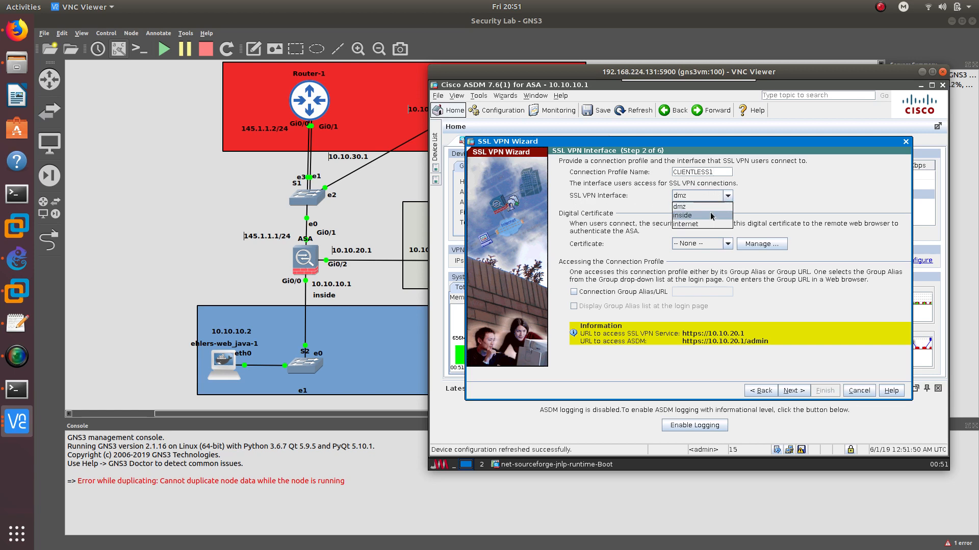
click(702, 226)
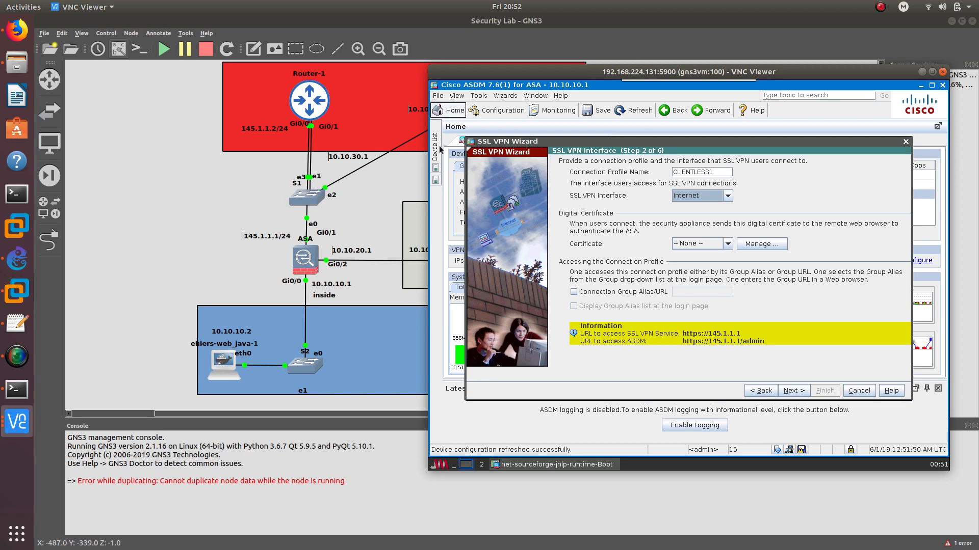
drag(506, 76, 580, 96)
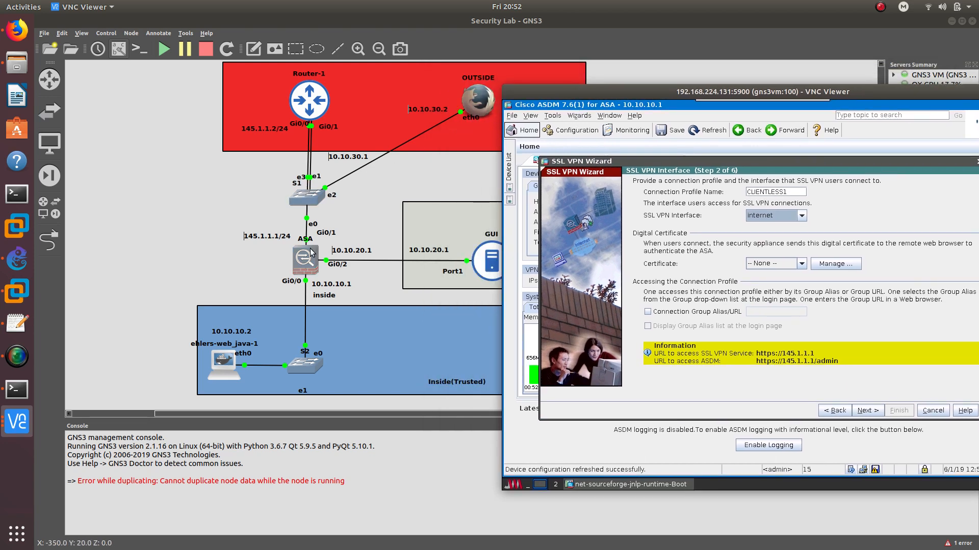
drag(580, 95, 575, 70)
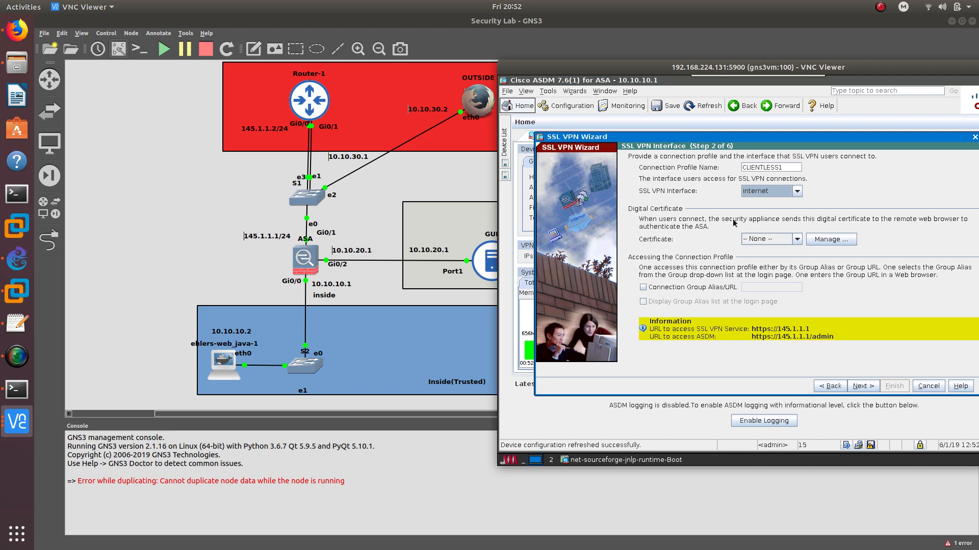
drag(735, 68, 697, 55)
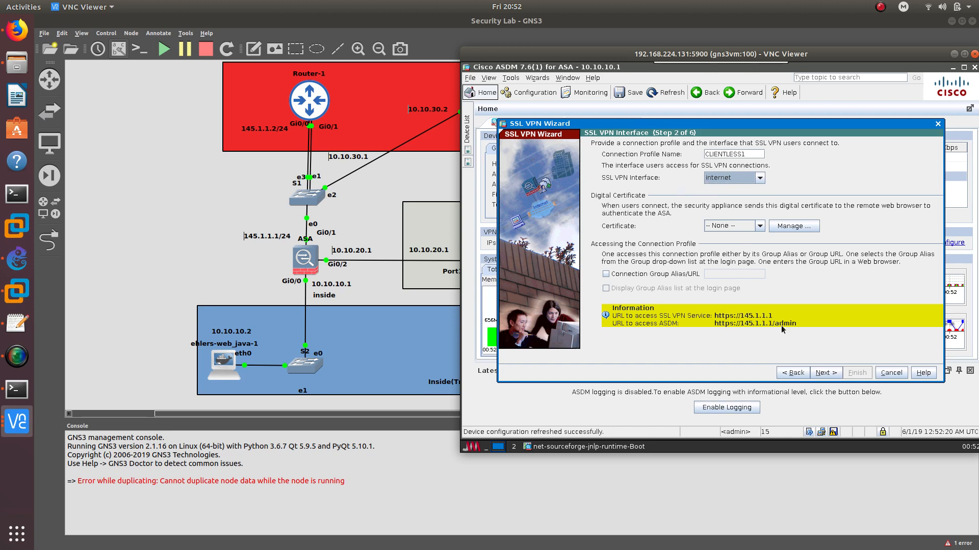
click(821, 373)
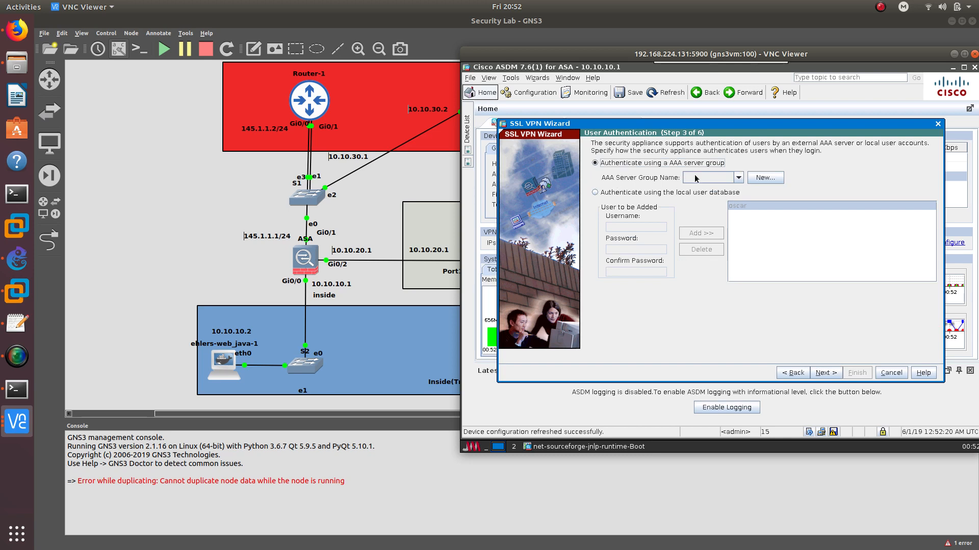
- Choose authentication with the local user database, add the user cisco with its password and confirmation, and continue to the group policy
click(618, 193)
click(625, 227)
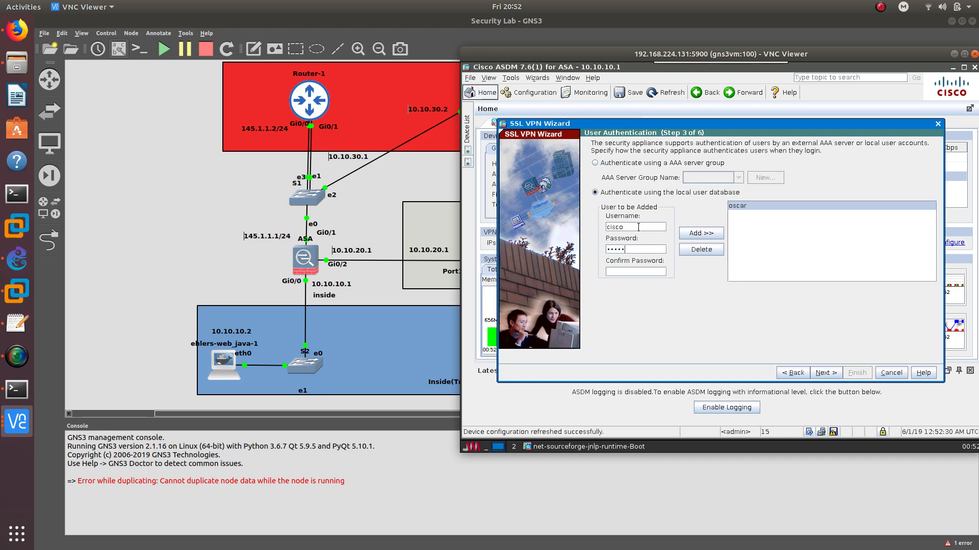
key(Tab)
click(701, 233)
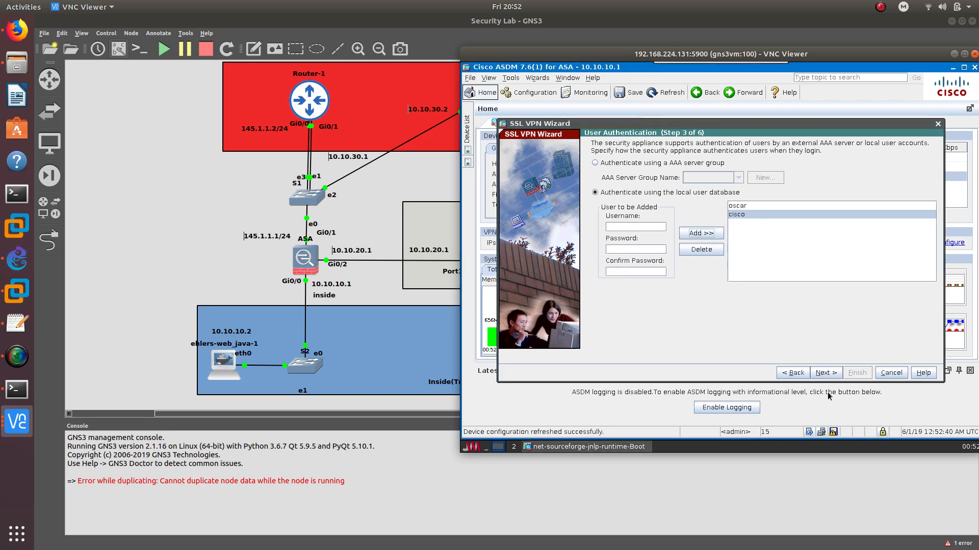
click(824, 373)
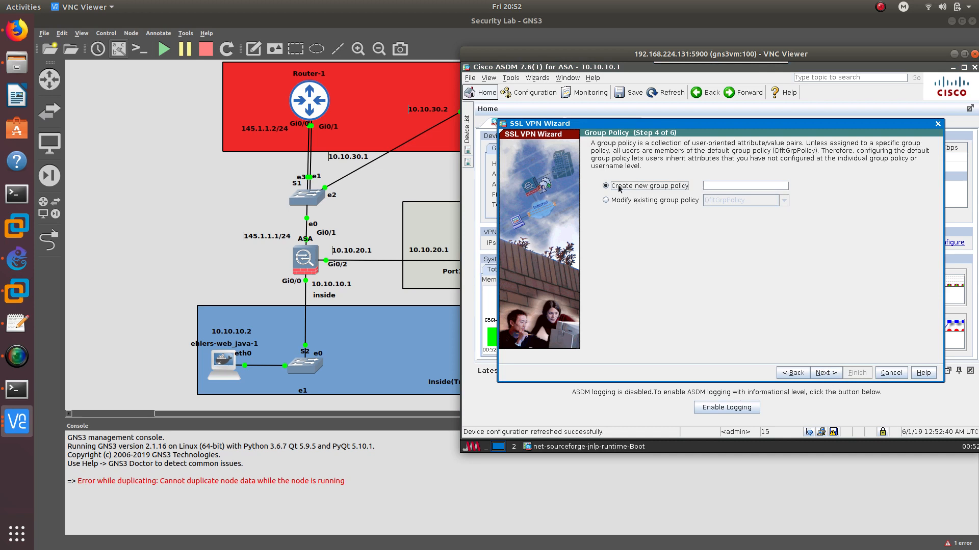
- Create a new group policy named CLIENTLESS_POLICY1 and continue to the bookmark list settings
click(707, 190)
text(CLIENTLESS_POLICY1)
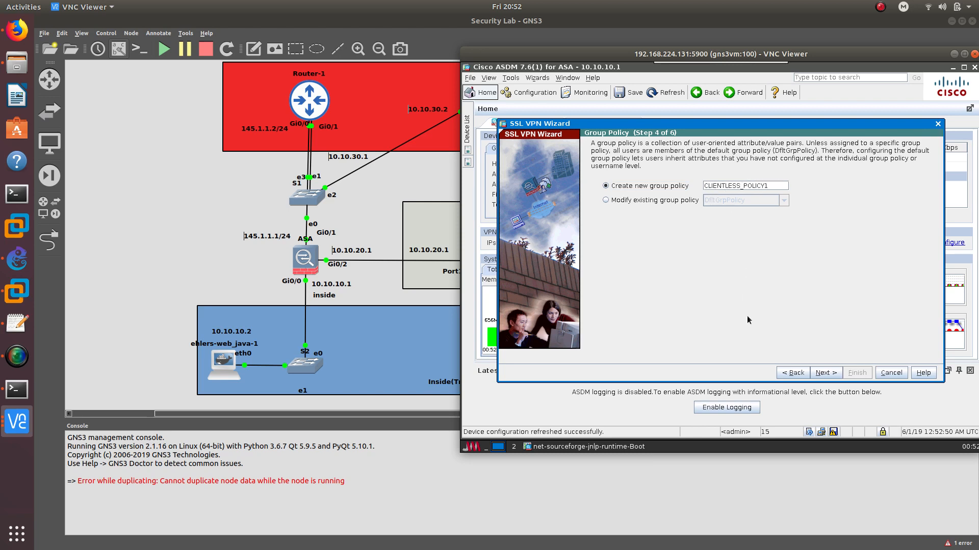
click(824, 372)
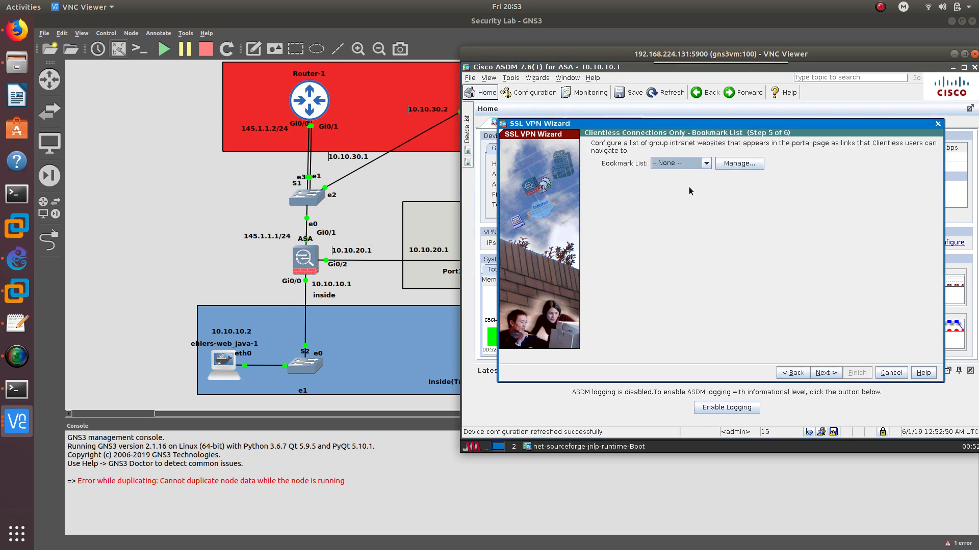
- Open bookmark list management and start a new bookmark list named NEWBOOKMARKS
click(738, 163)
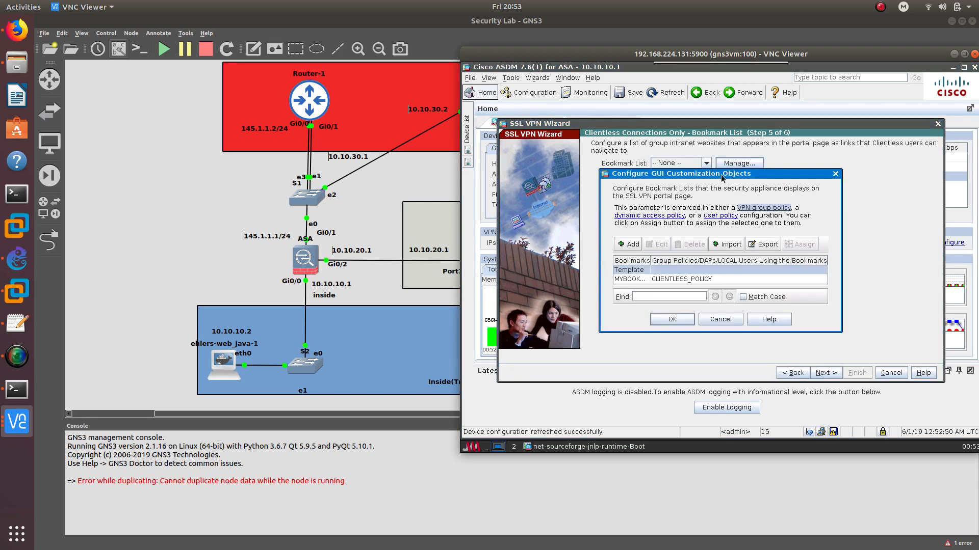
click(635, 243)
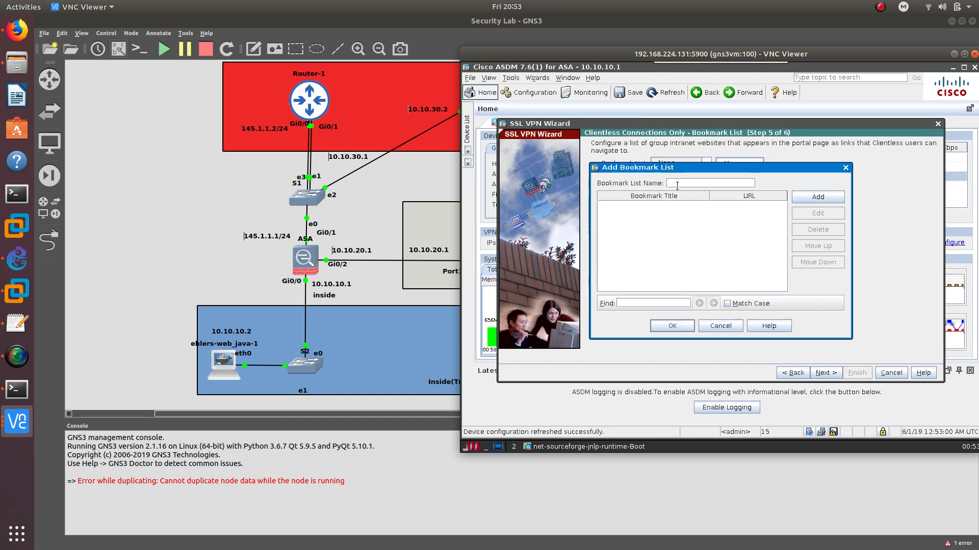
text(MY)
text(WBOO)
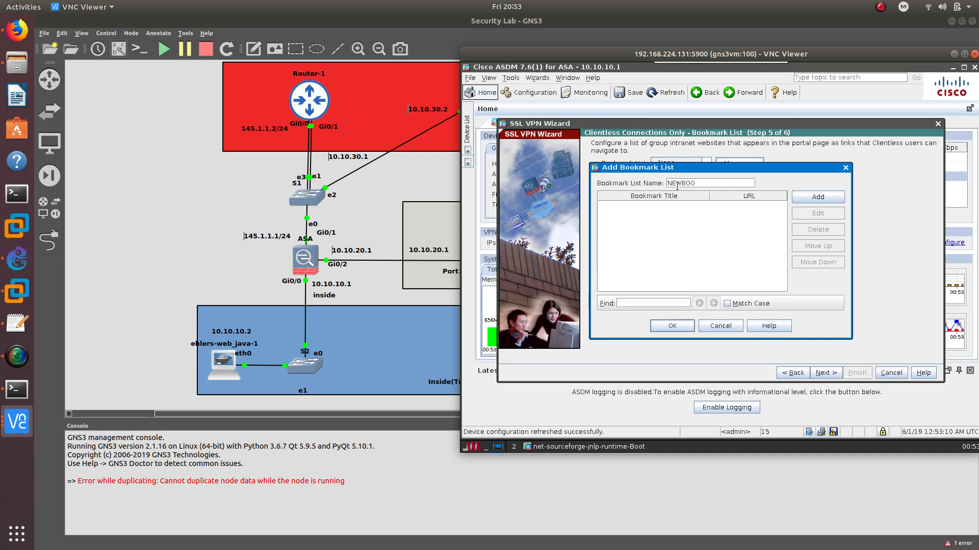
text(KMARKS)
- Add a URL with GET or POST method bookmark titled TACACSGUI1 with the http address 10.10.20.1, checking the address against the topology
click(806, 195)
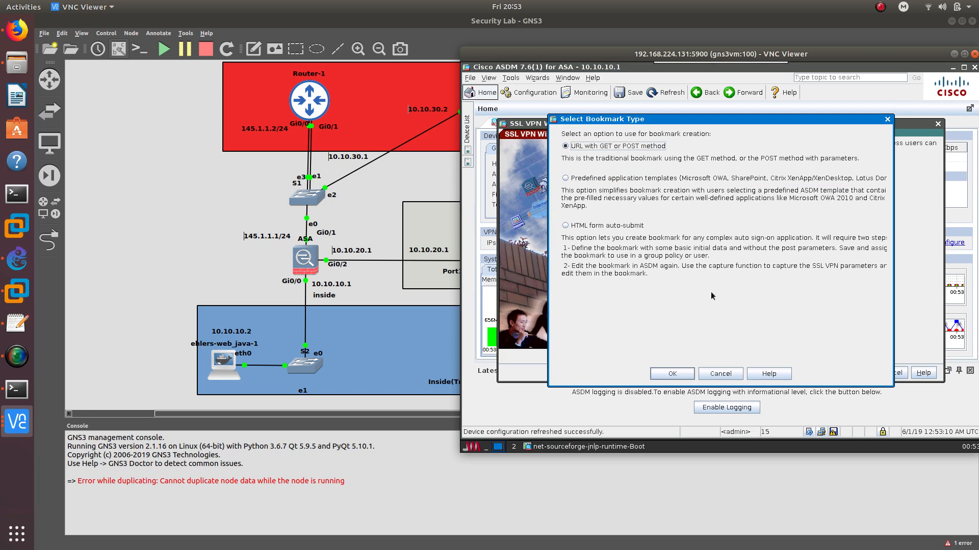
click(683, 375)
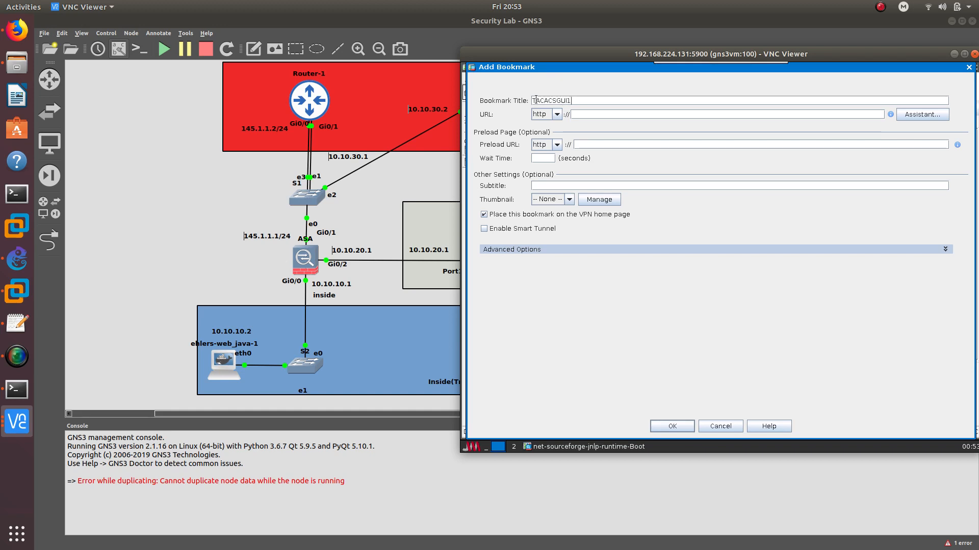
click(586, 114)
click(430, 206)
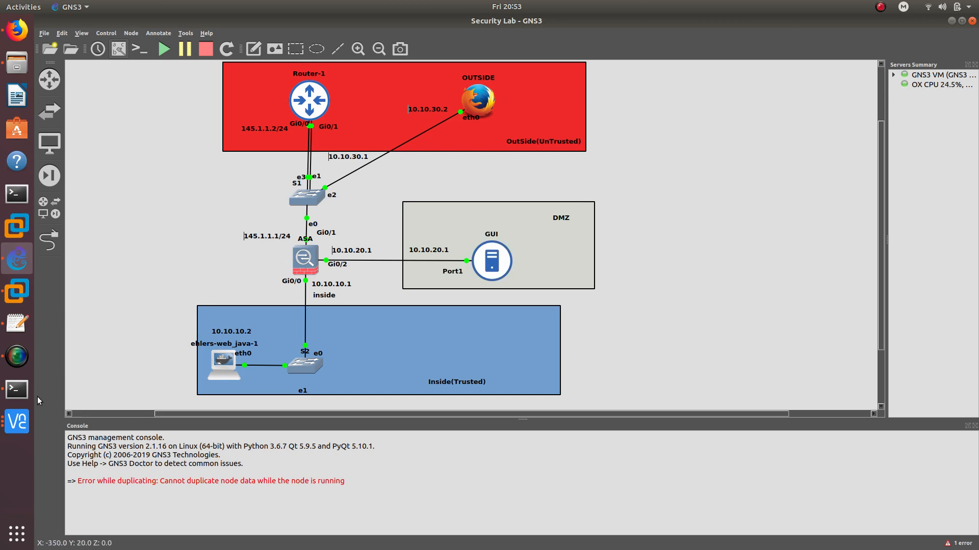
click(17, 421)
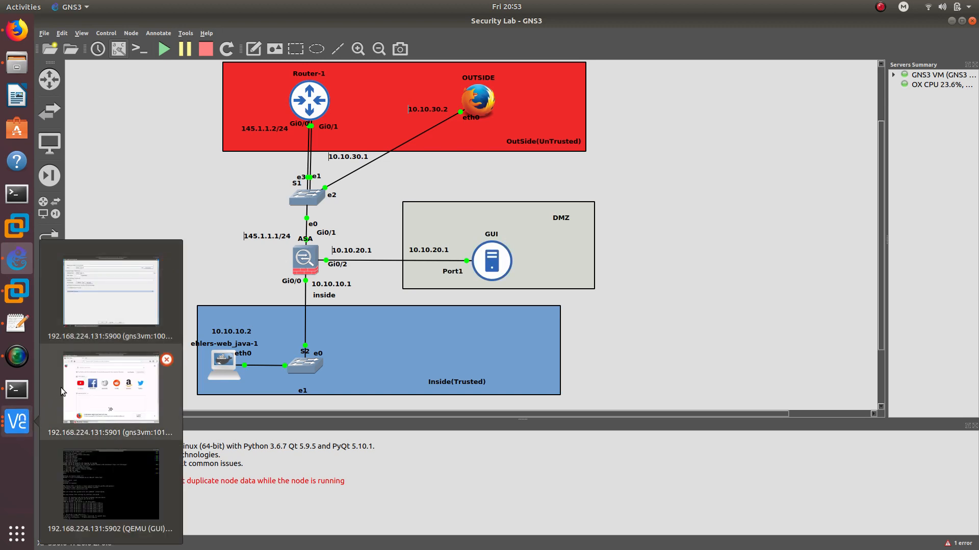
click(111, 303)
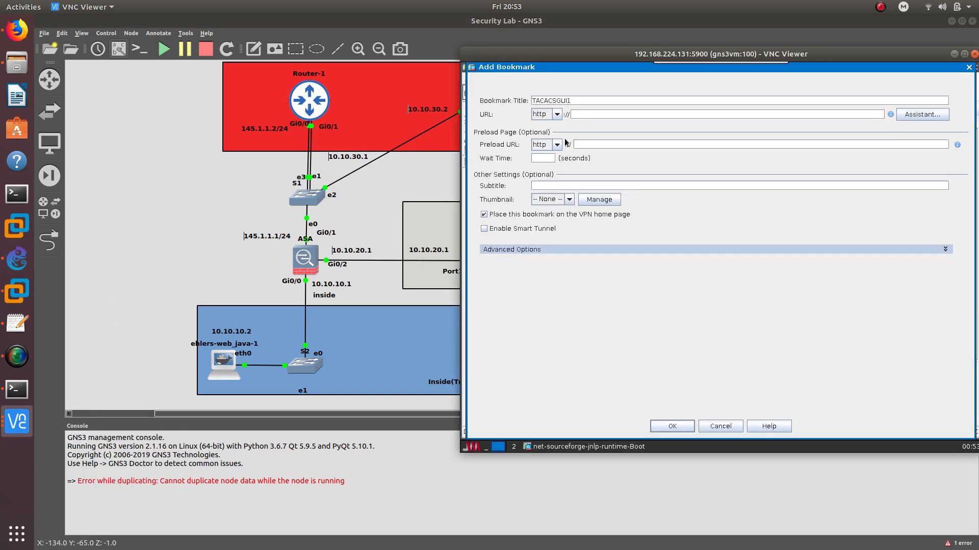
text(10.10.20.1)
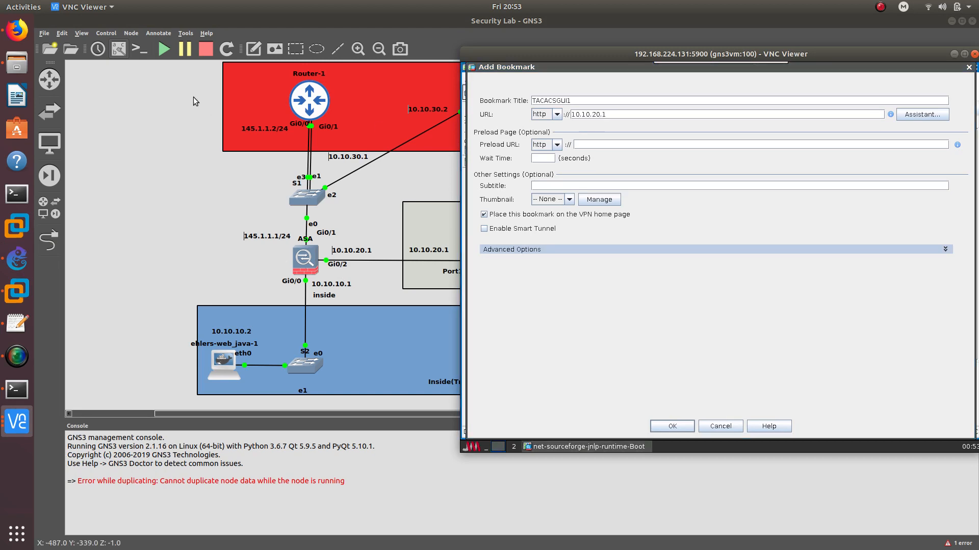
- Change the address label beside the GUI server in the GNS3 topology's DMZ to 10.10.20.2
click(374, 221)
double_click(440, 247)
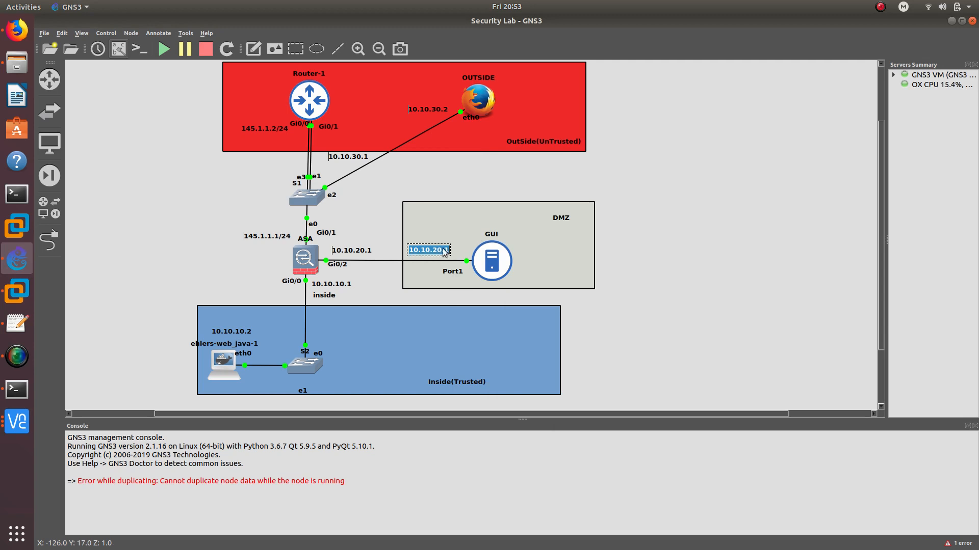
click(446, 250)
key(BackSpace)
text(2)
click(371, 207)
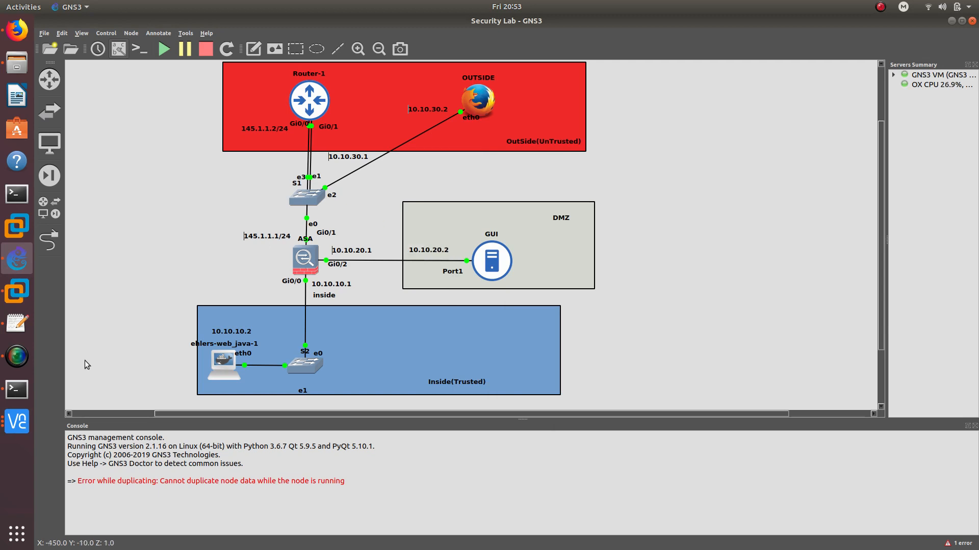
- Back in ASDM, set the TACACSGUI1 bookmark's URL to 10.10.20.2 and save both the bookmark and the NEWBOOKMARKS list
click(16, 421)
click(126, 317)
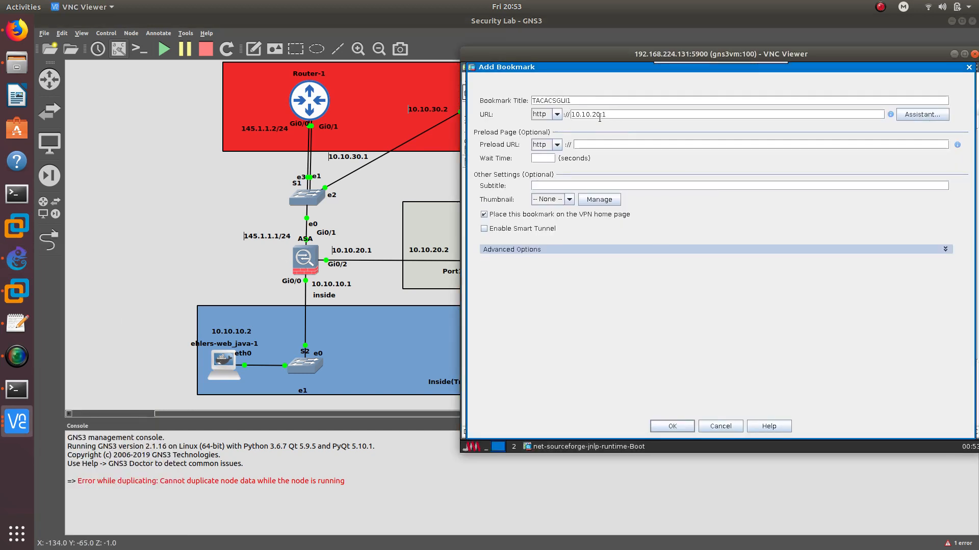
key(BackSpace)
text(2)
click(683, 427)
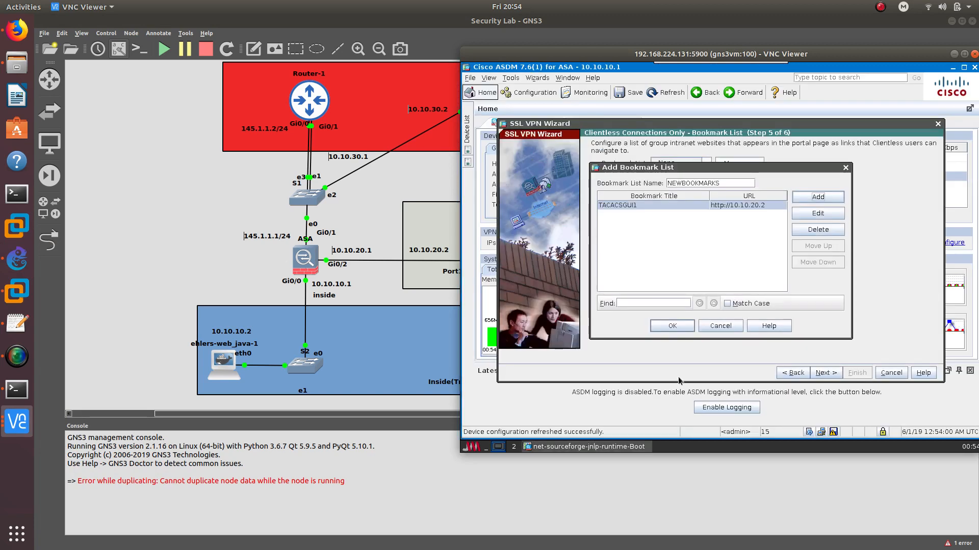
click(672, 327)
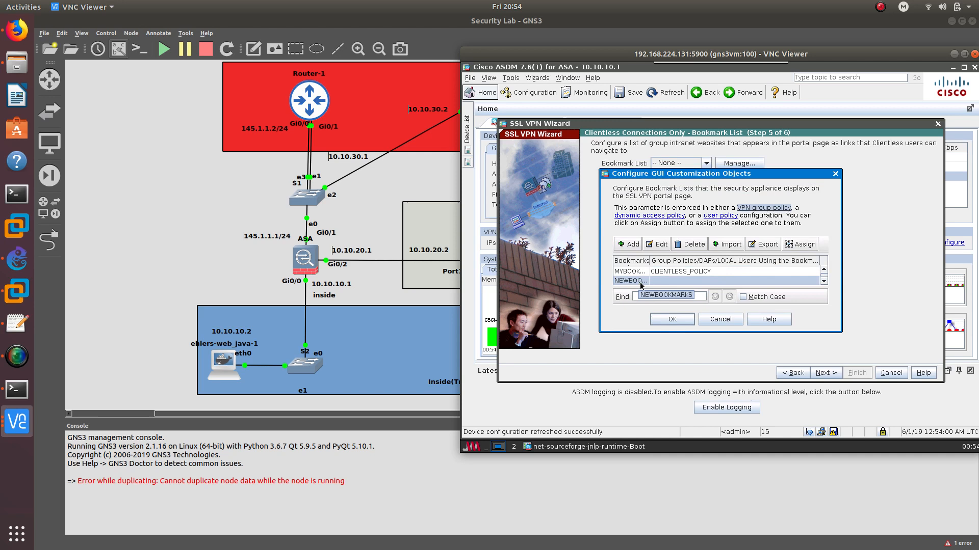
- Finish the SSL VPN wizard with NEWBOOKMARKS as the bookmark list and save the running configuration to flash
click(676, 321)
click(824, 374)
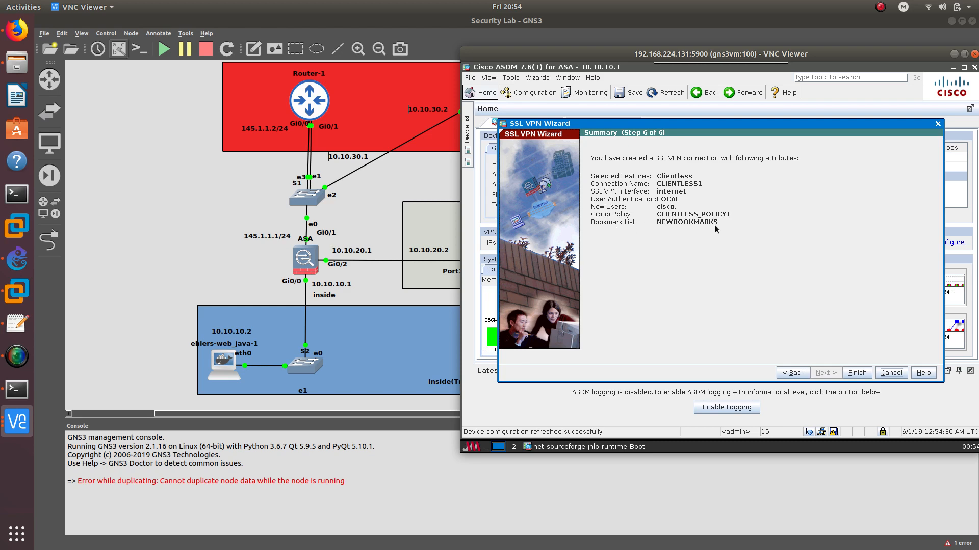
click(859, 372)
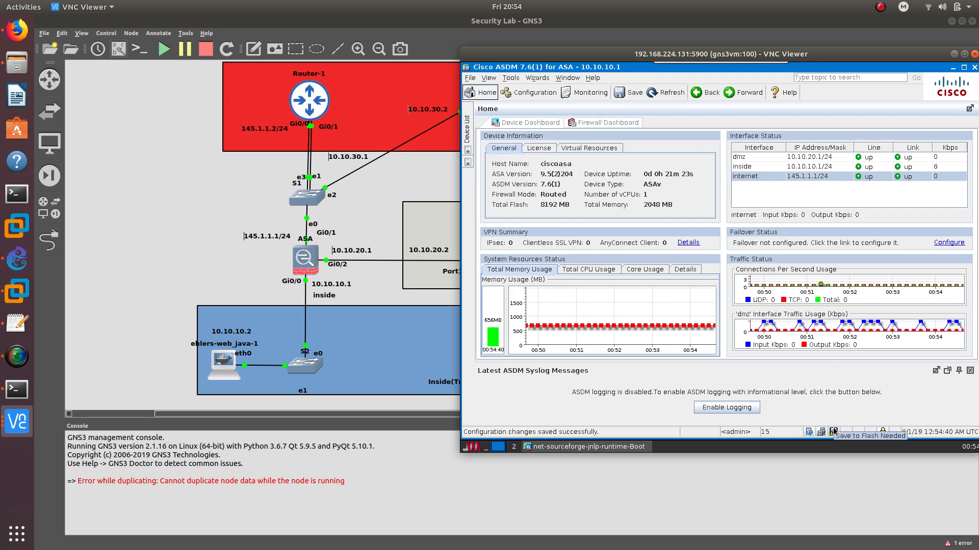
click(833, 432)
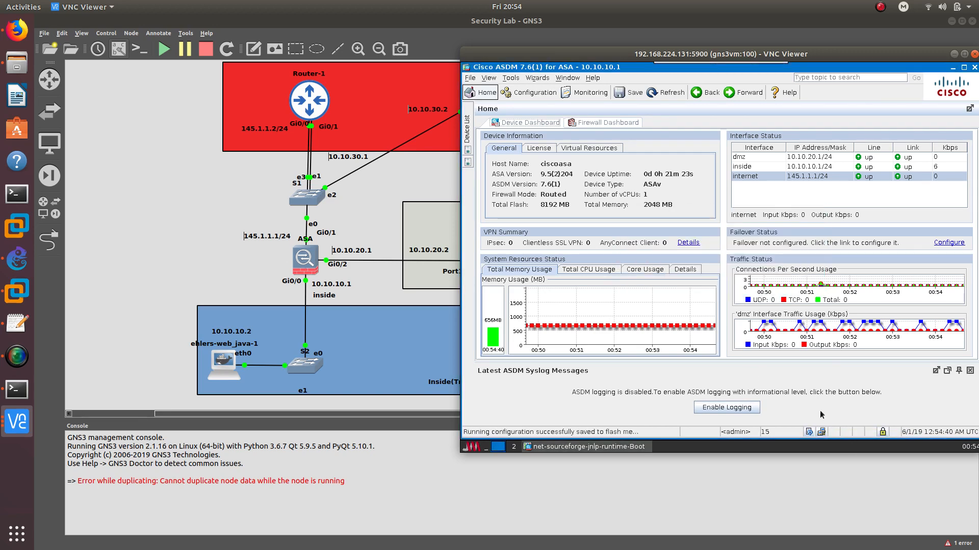
click(245, 189)
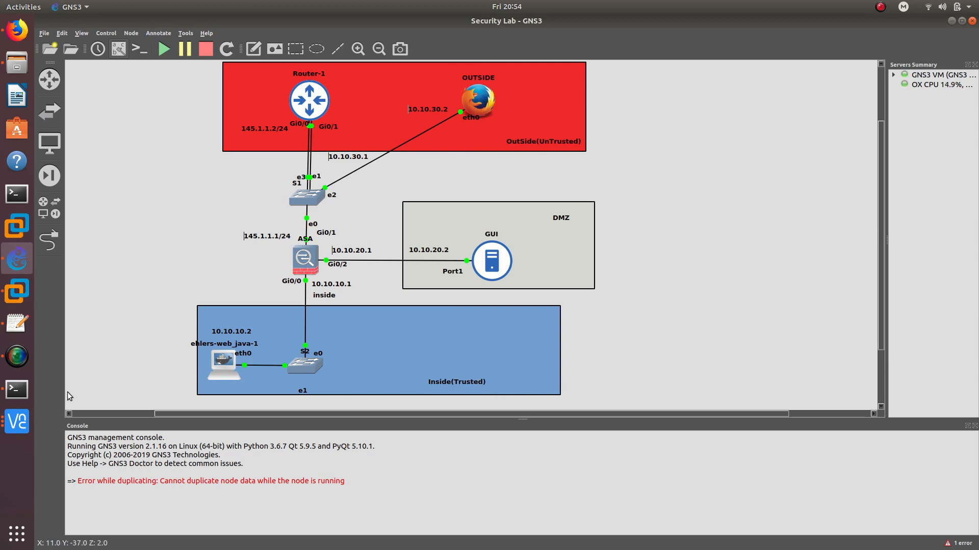
click(18, 420)
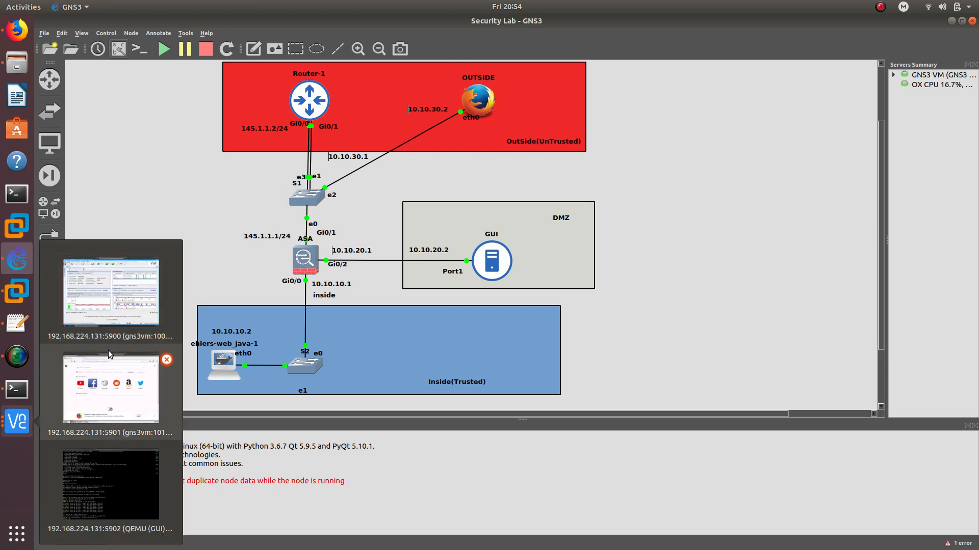
click(108, 392)
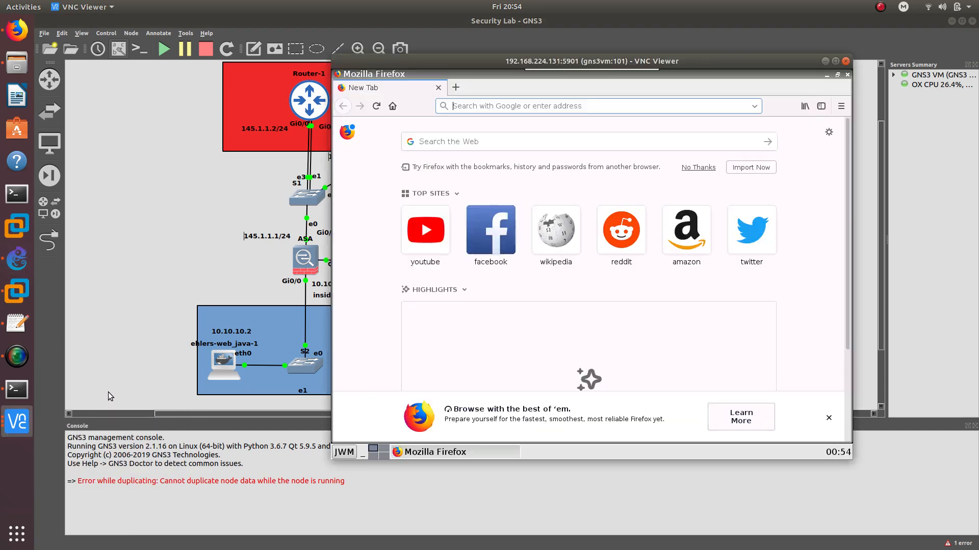
drag(432, 64, 607, 86)
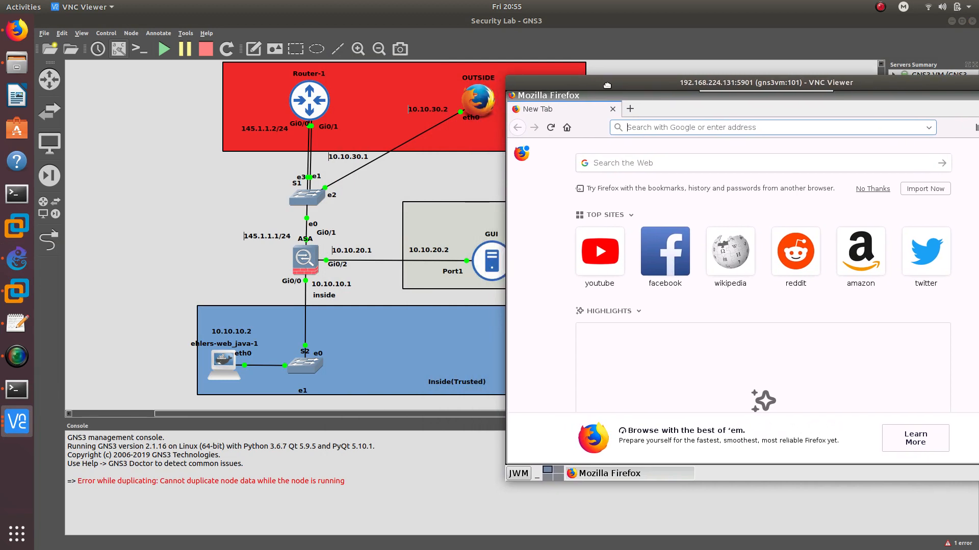
click(631, 127)
text(http)
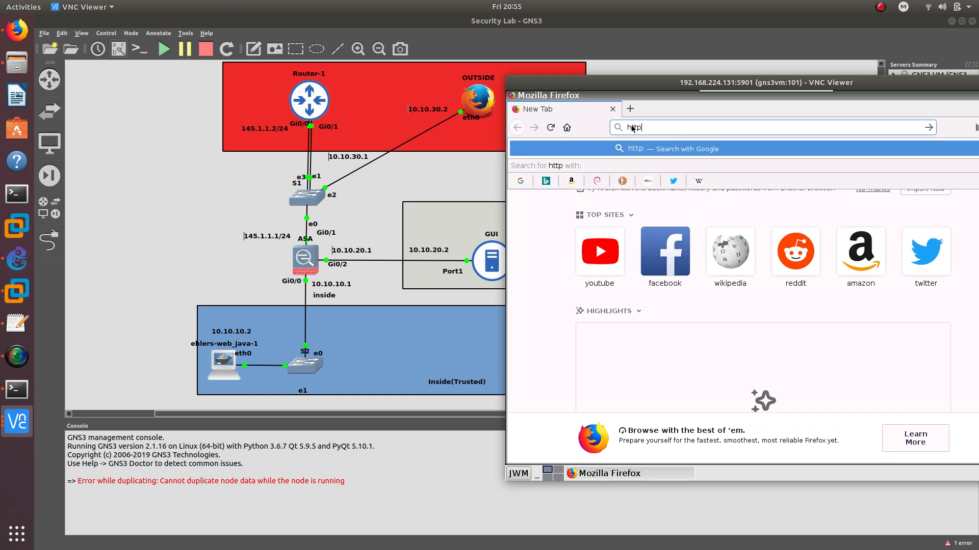
text(s//)
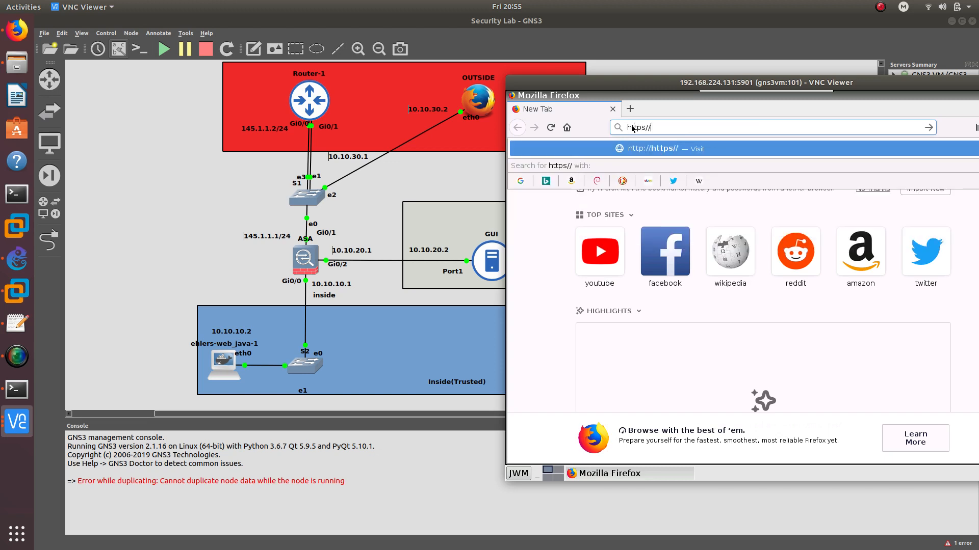
key(BackSpace)
key(BackSpace)
text(://145.1.1.1)
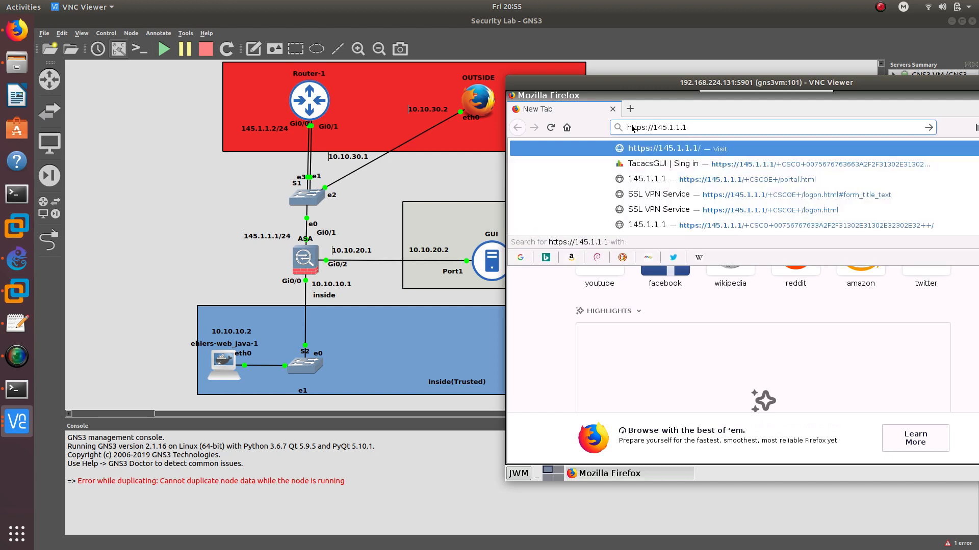
key(Return)
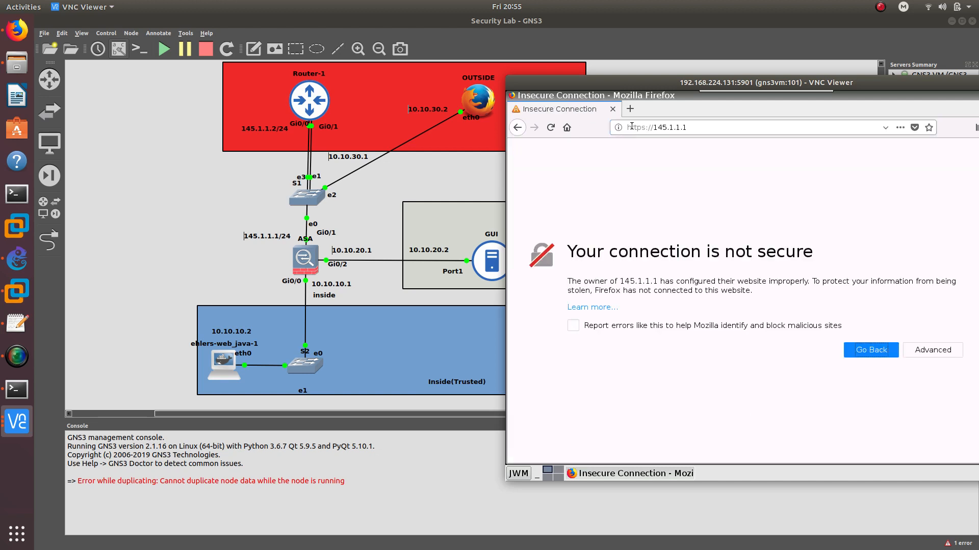
double_click(659, 84)
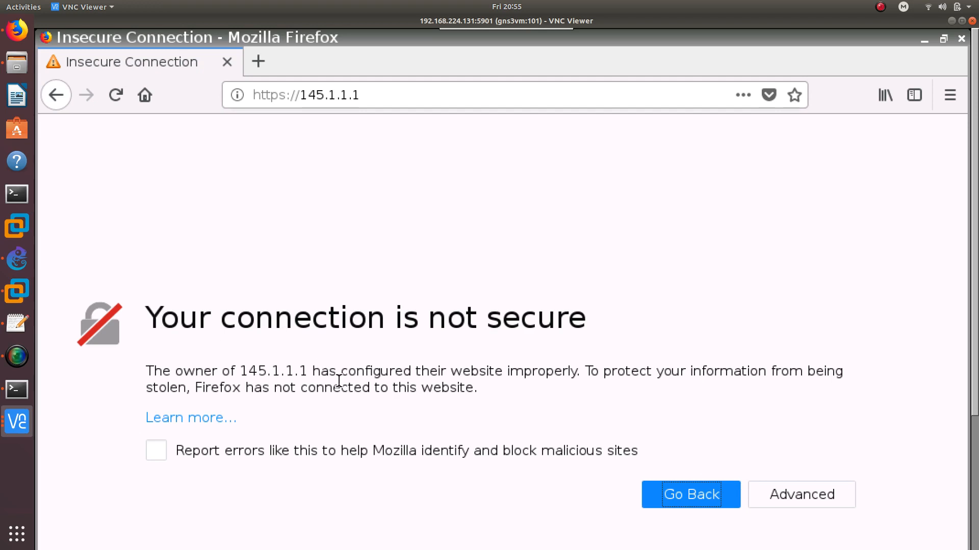
click(777, 491)
scroll(442, 355, down, 3)
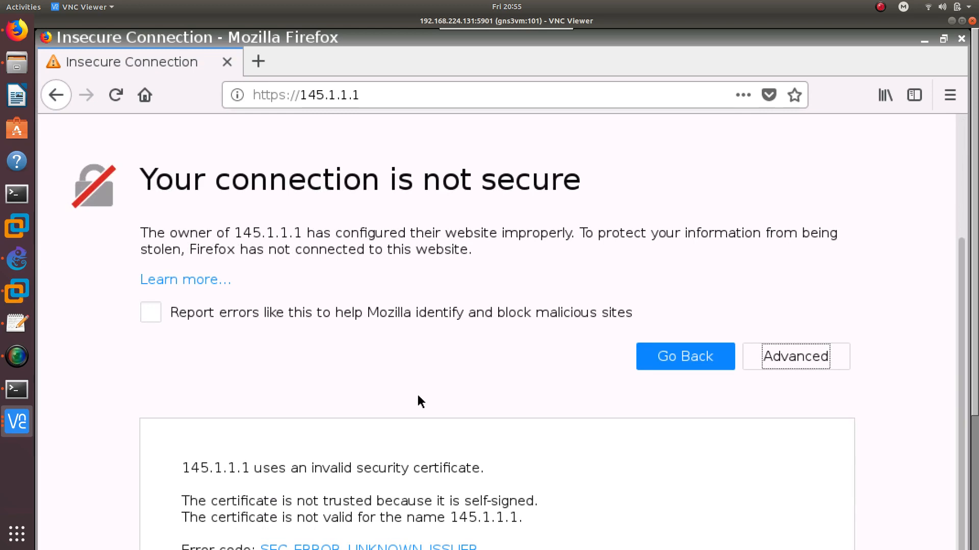
click(962, 21)
drag(694, 79, 625, 55)
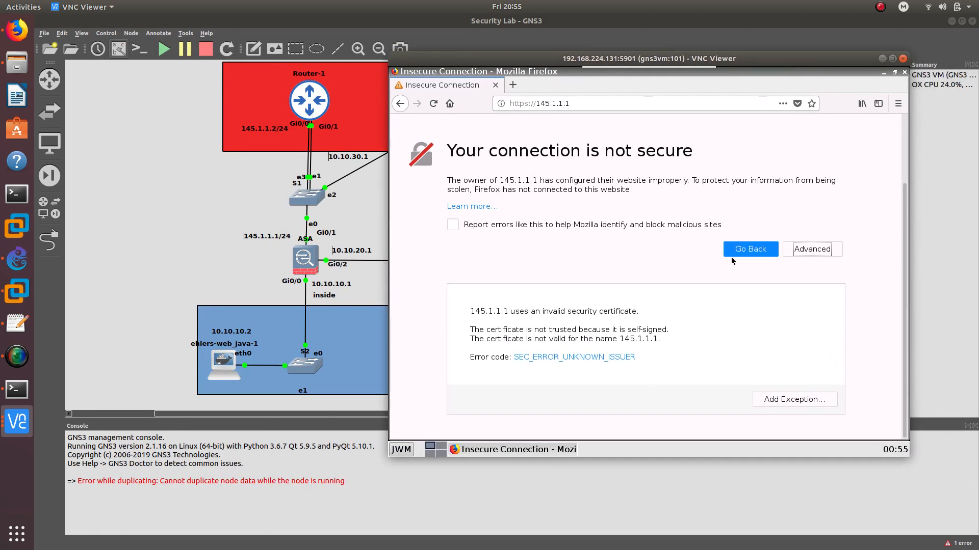
click(774, 399)
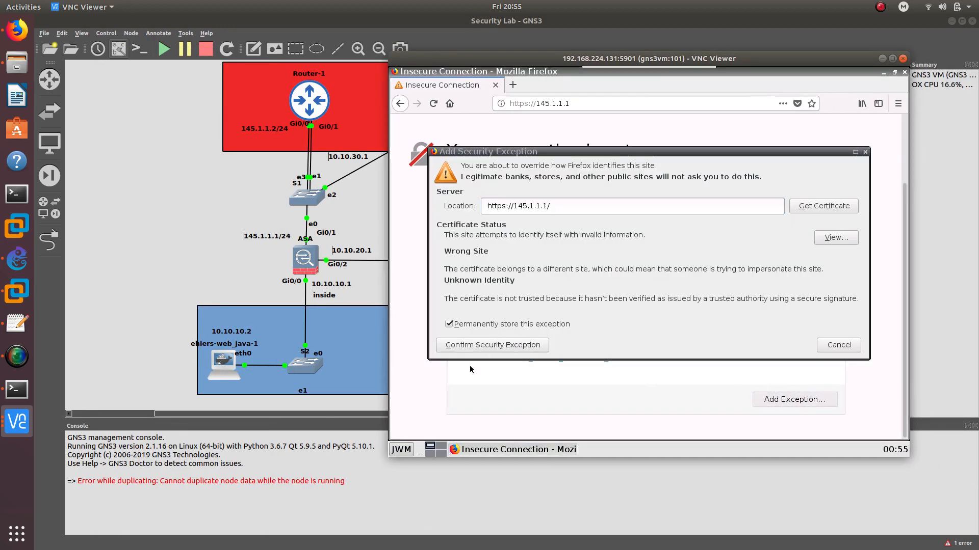
click(475, 345)
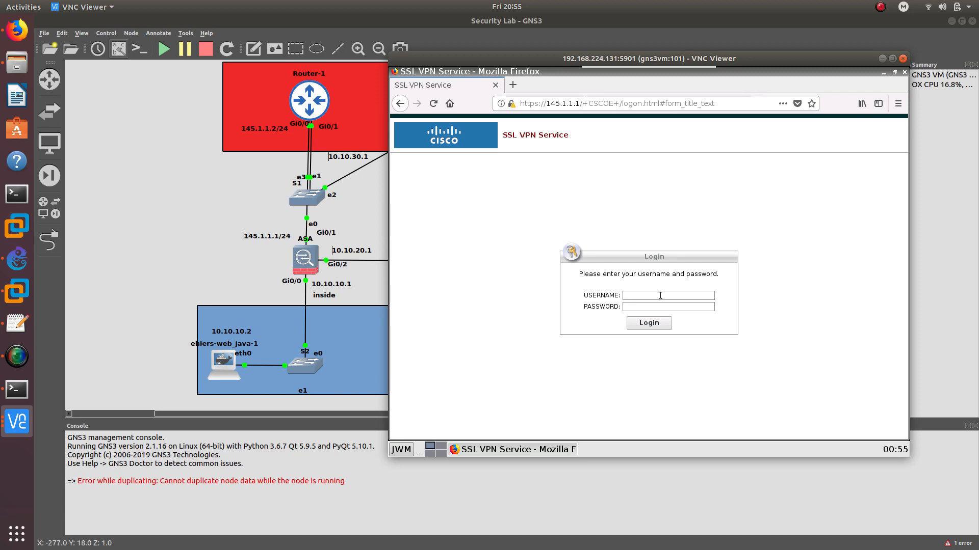
- Log in to the SSL VPN Service portal with the VPN account's username and password
text(sco)
key(Return)
click(547, 212)
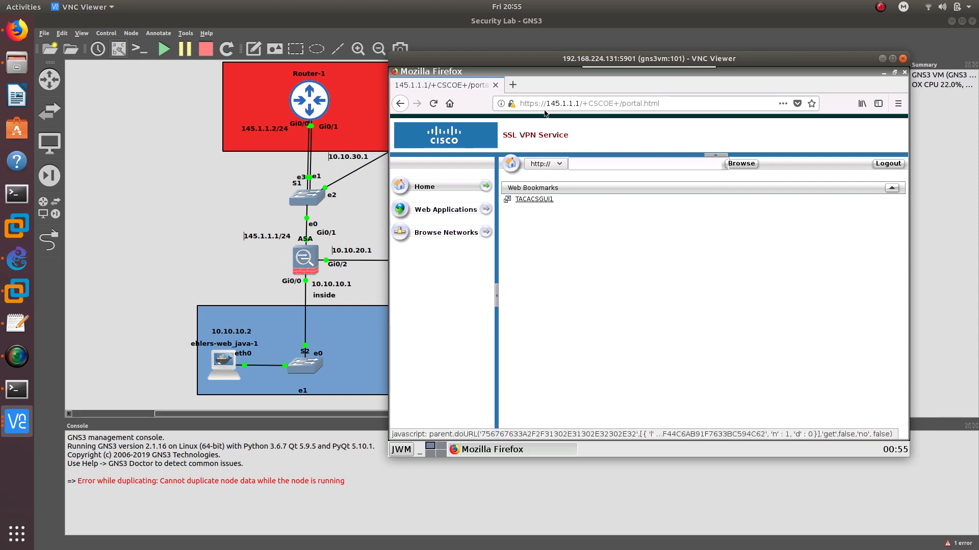
- Open the TACACSGUI1 web bookmark from the portal, keeping the client window within view
drag(544, 60, 539, 96)
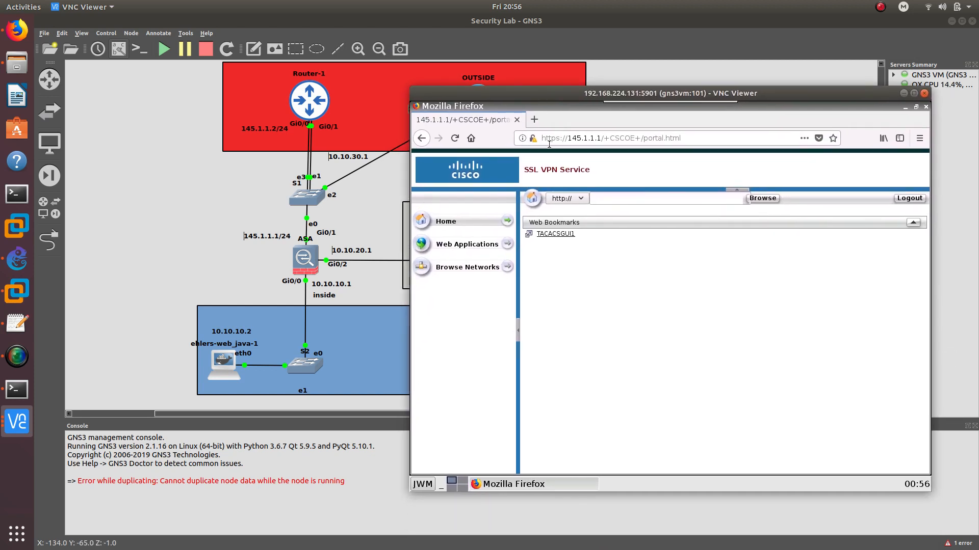
click(542, 235)
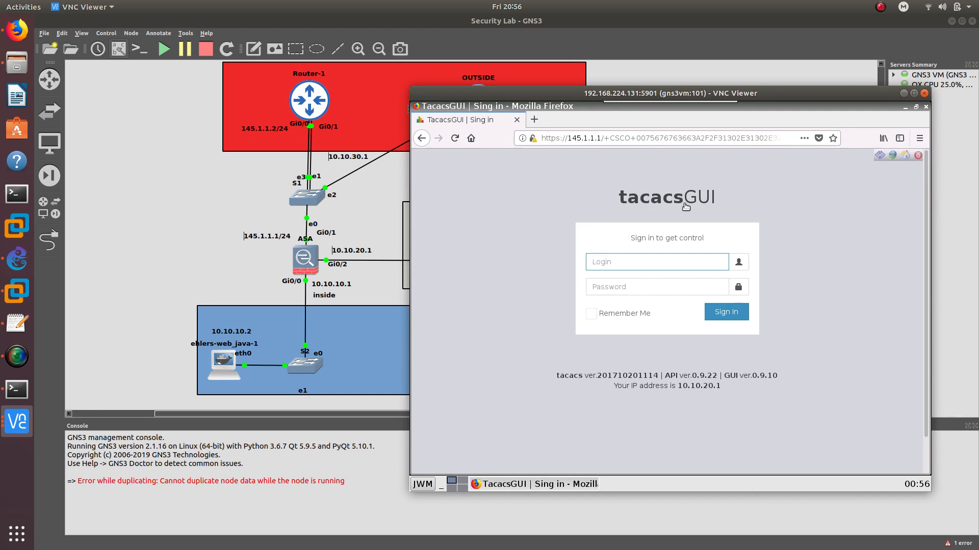
drag(625, 93, 544, 75)
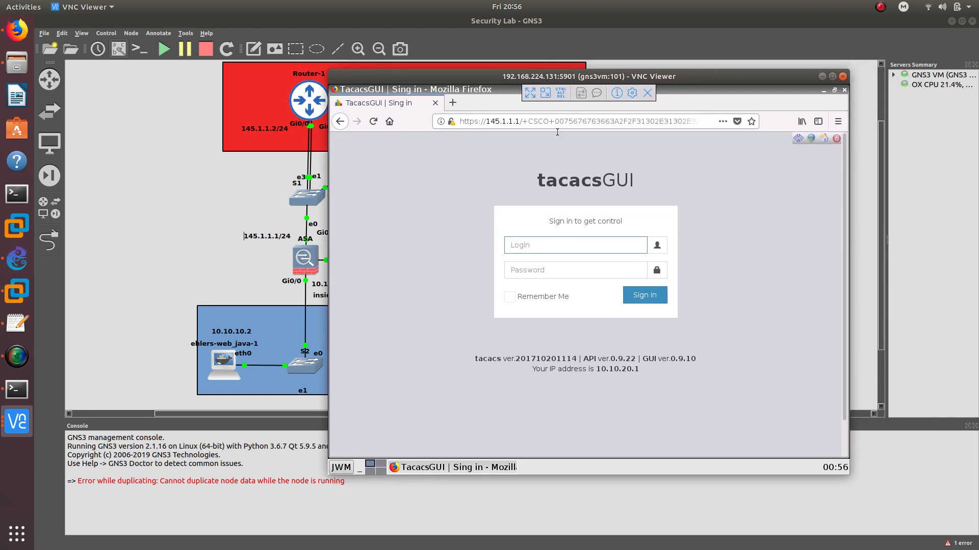
- Switch to the host's Firefox and search the web for "tacacsgui password gns3" in the empty tab
click(17, 31)
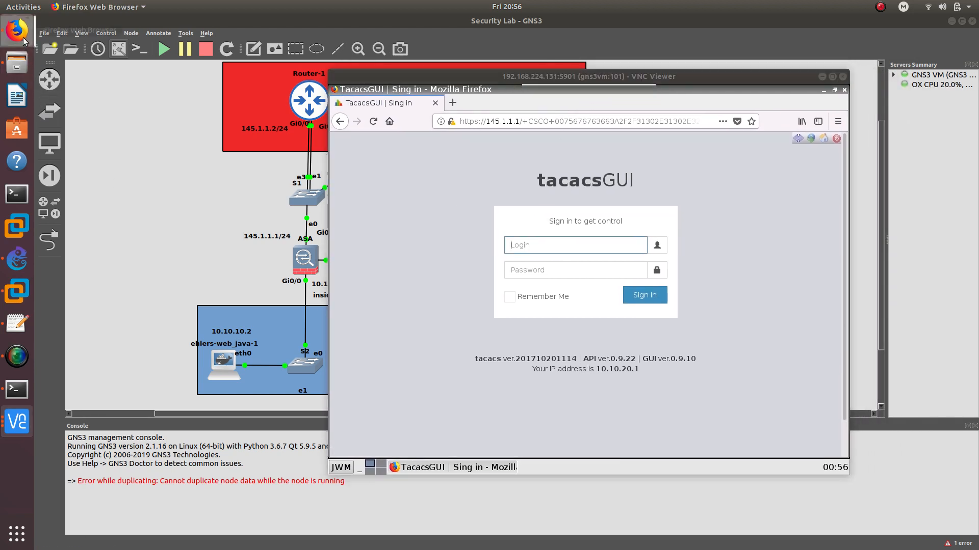
click(504, 36)
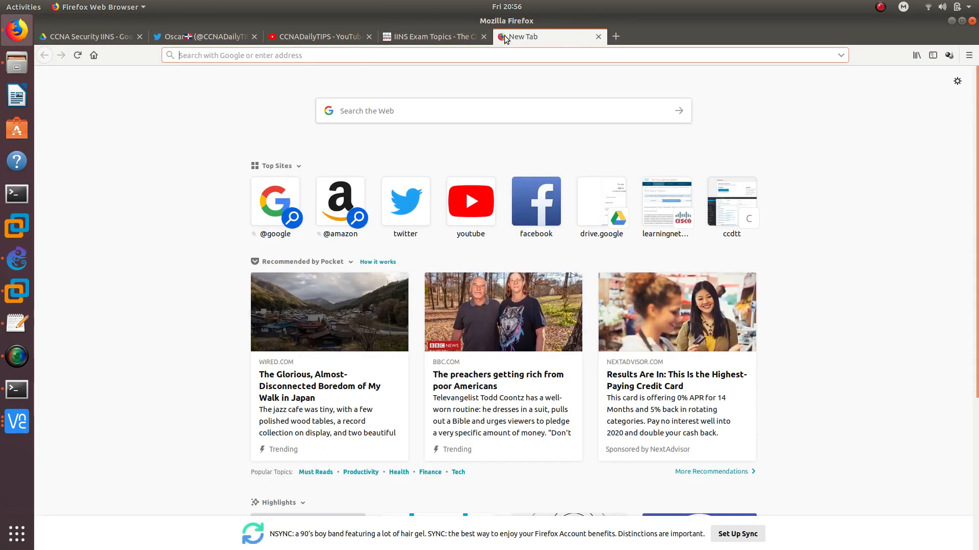
text(tac)
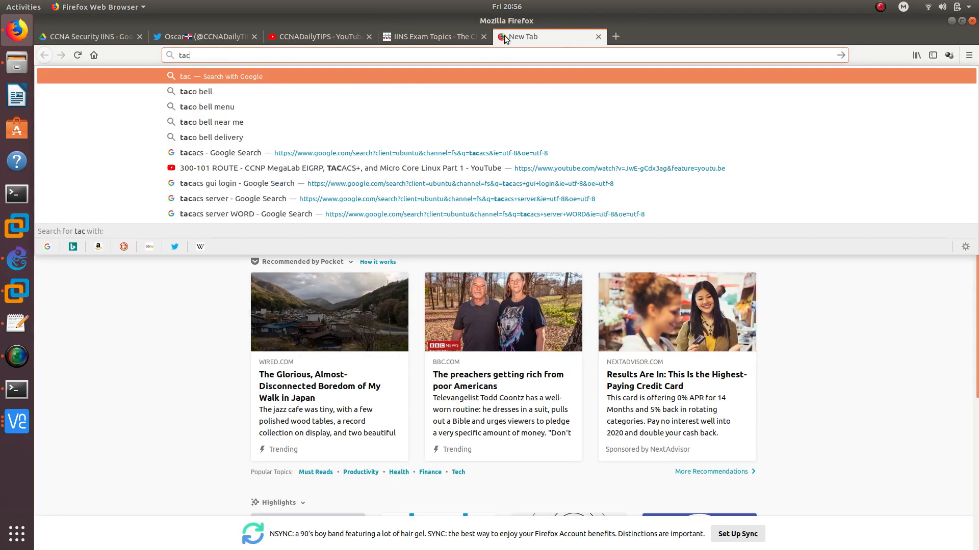
text(acs)
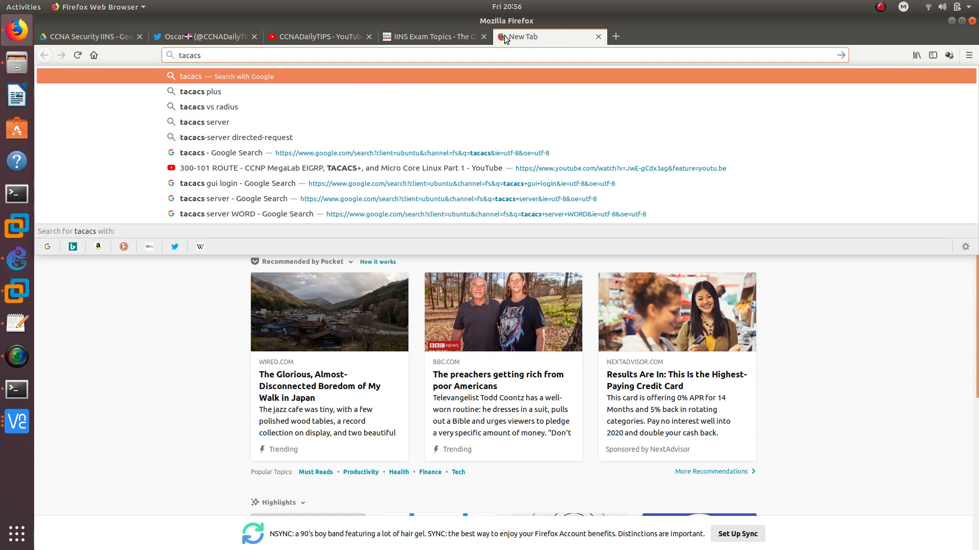
text(gui pas)
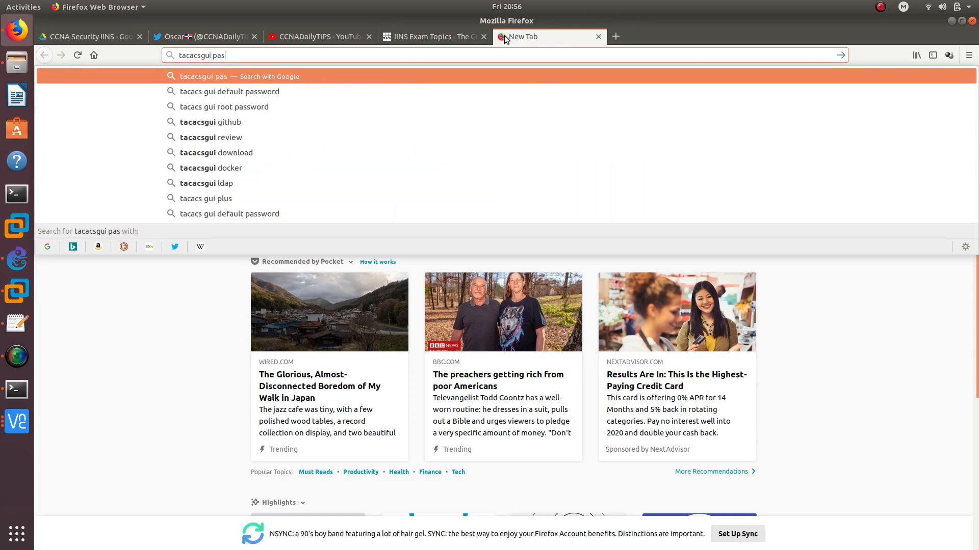
text(sword gns)
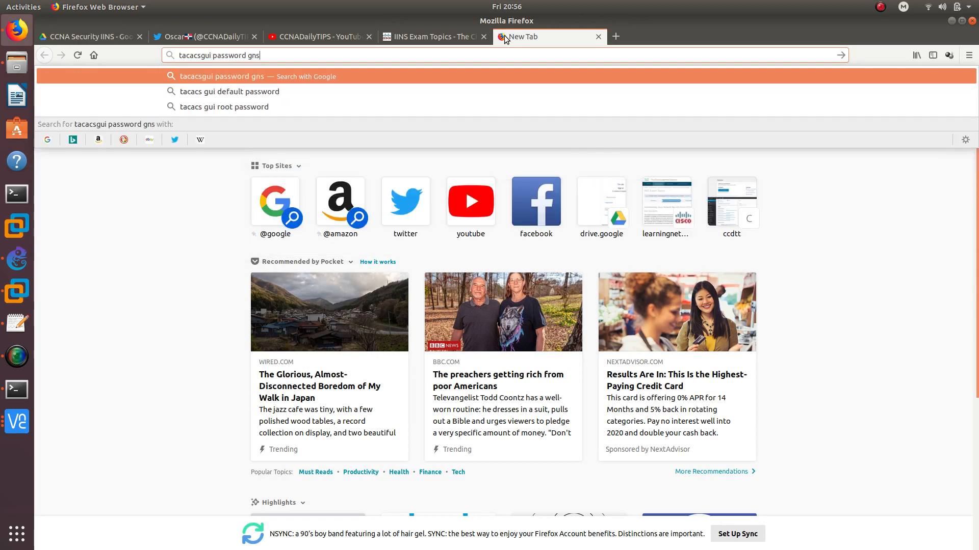
text(3)
key(Return)
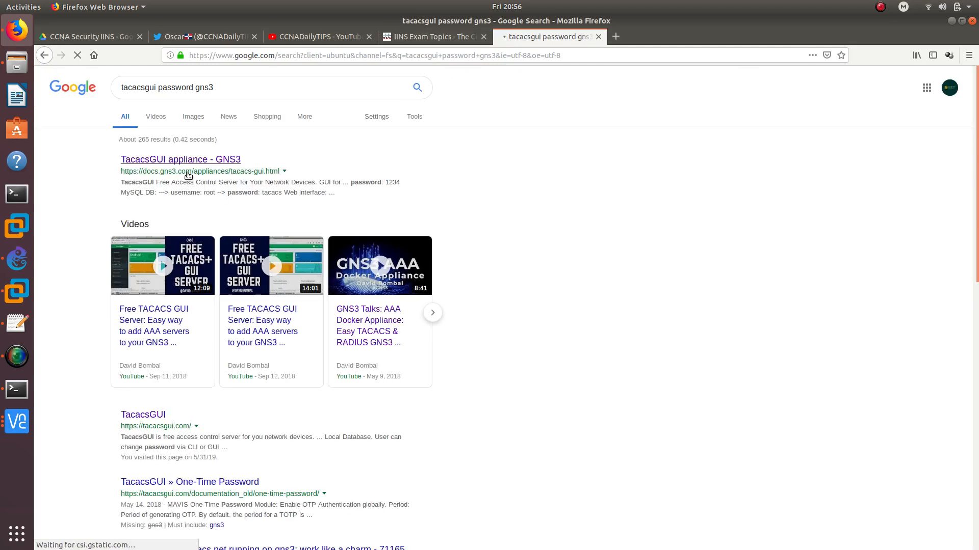
- Open the GNS3 documentation page for the TacacsGUI appliance, find the web interface credentials and copy the username
click(188, 175)
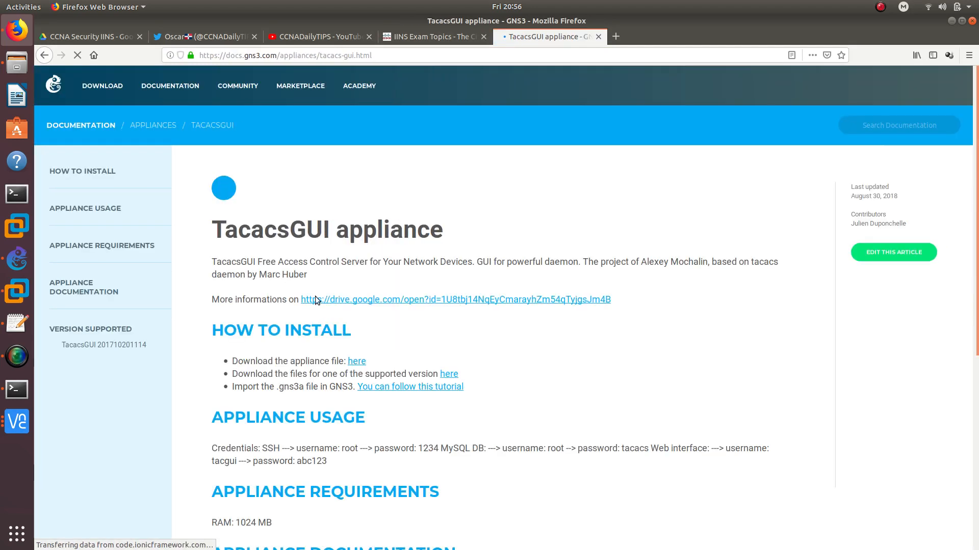
scroll(315, 299, down, 5)
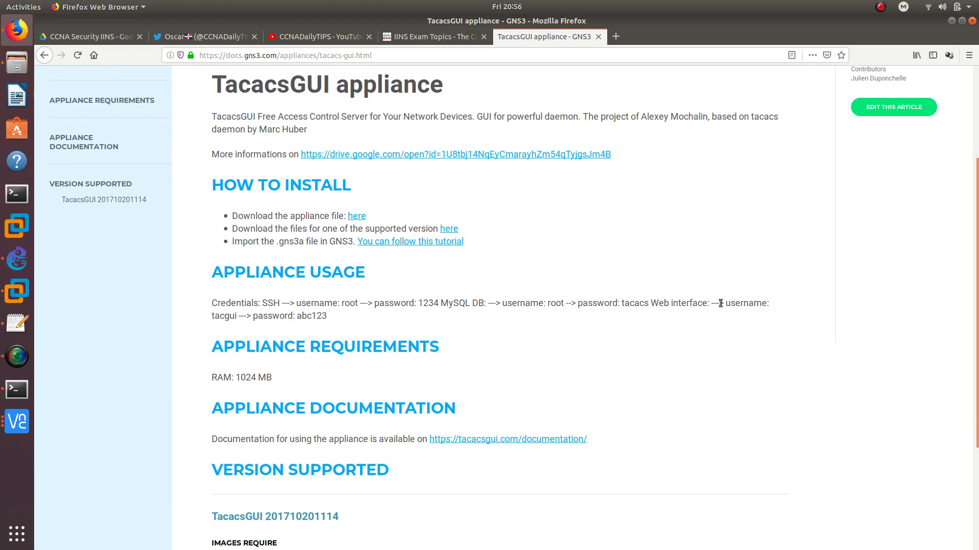
drag(650, 303, 328, 316)
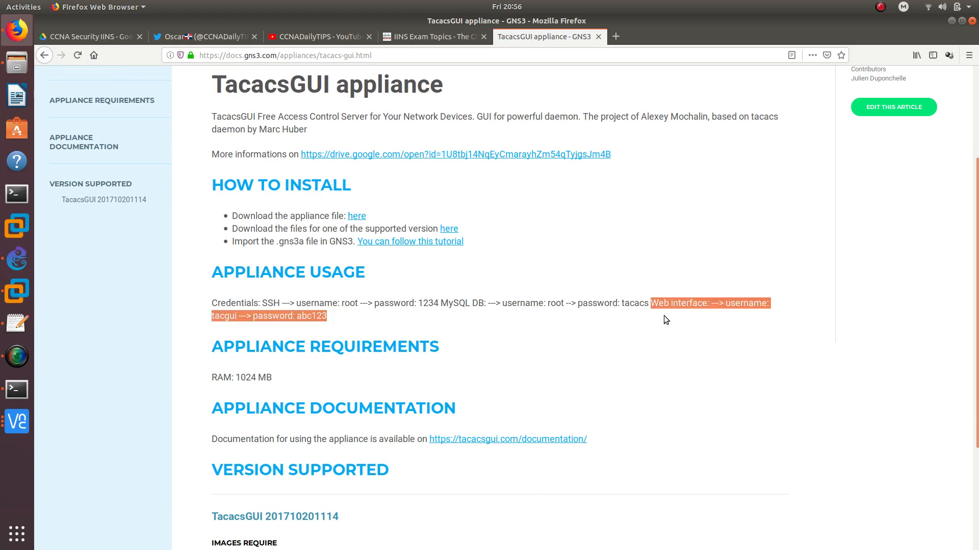
double_click(223, 316)
right_click(224, 319)
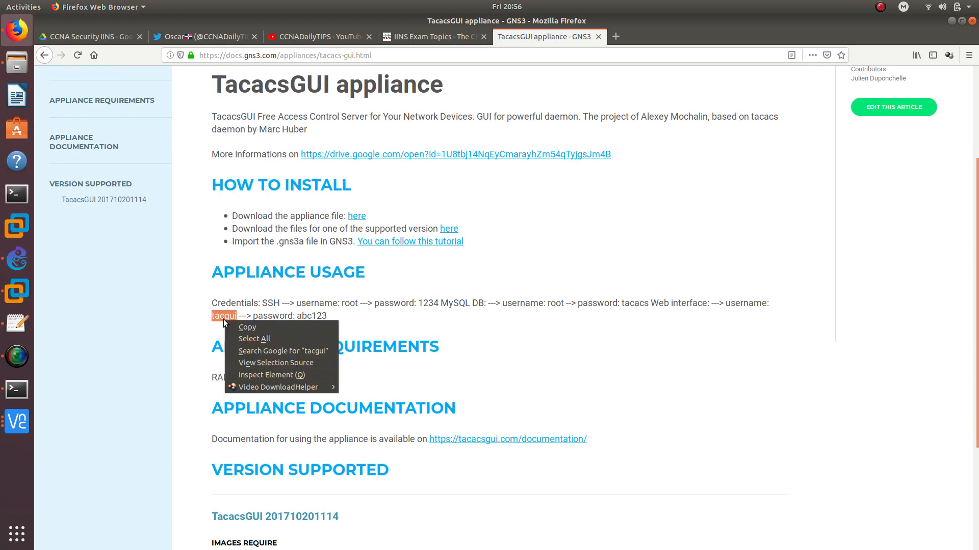
click(236, 329)
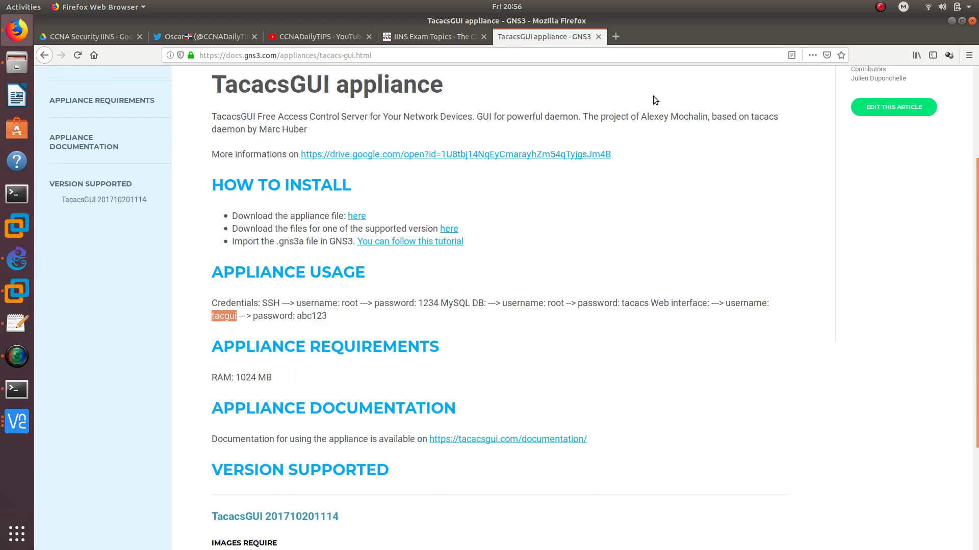
- Return to the OUTSIDE client and sign in to TacacsGUI with the web interface username and password, declining to save the login
click(952, 21)
right_click(578, 244)
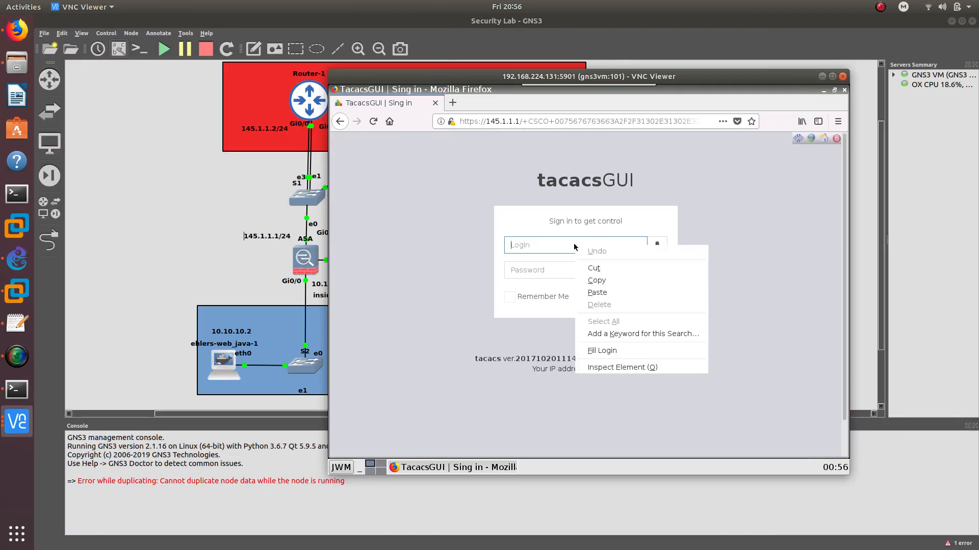
click(581, 271)
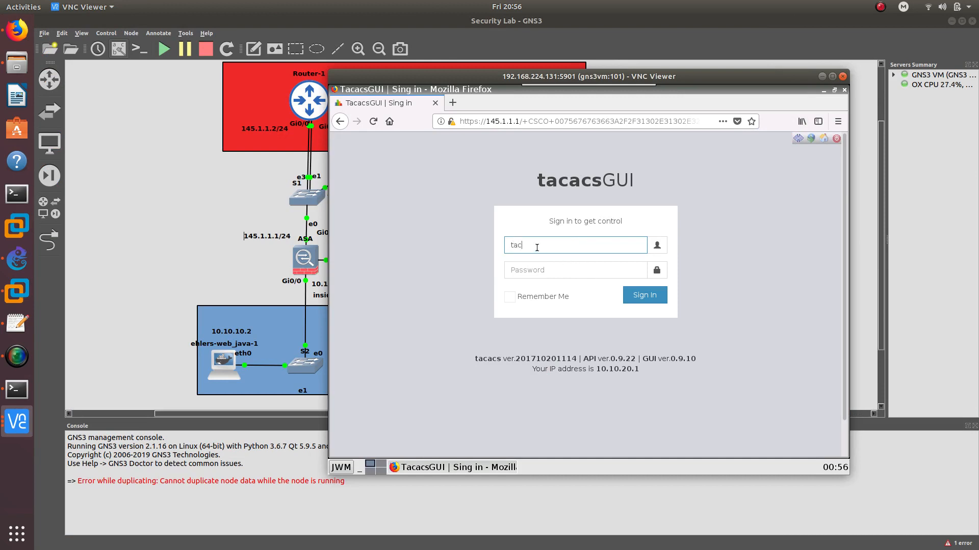
key(Tab)
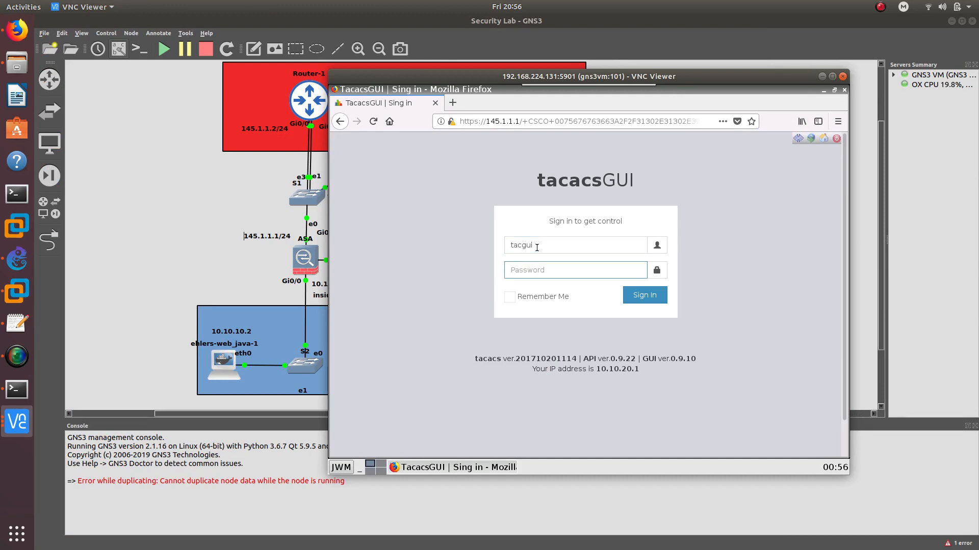
text(ab)
key(Return)
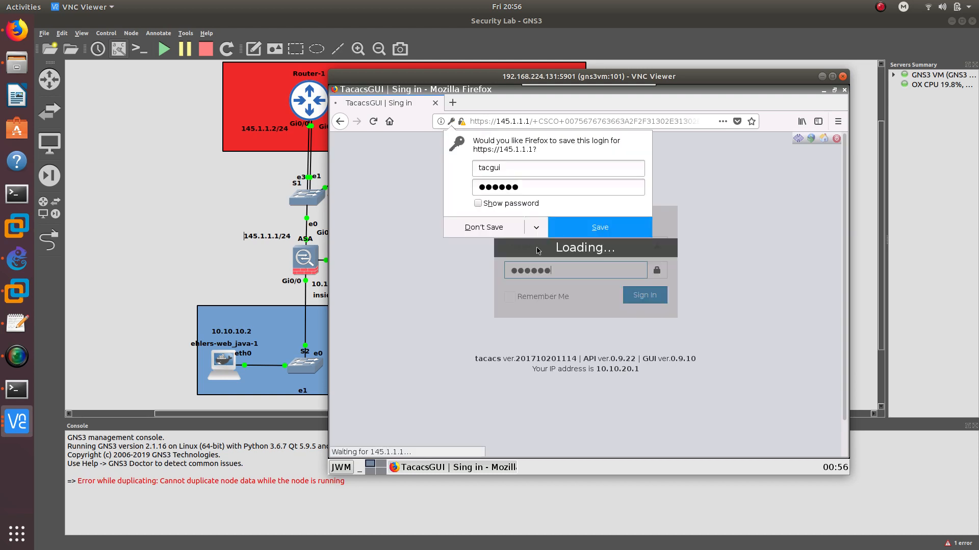
click(484, 226)
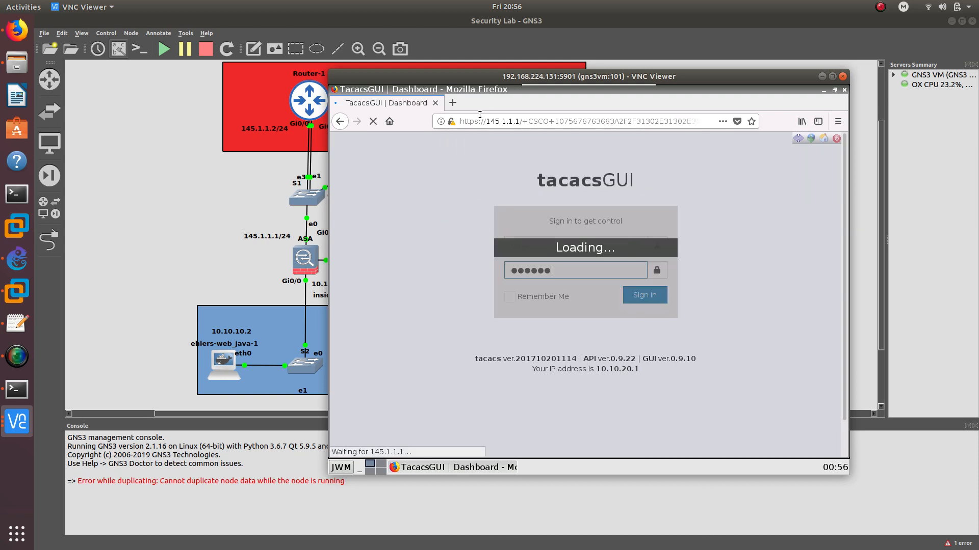
- Move the client window aside to uncover the OUTSIDE client and the DMZ GUI server in the topology, keeping the TacacsGUI page in view
drag(506, 80, 529, 67)
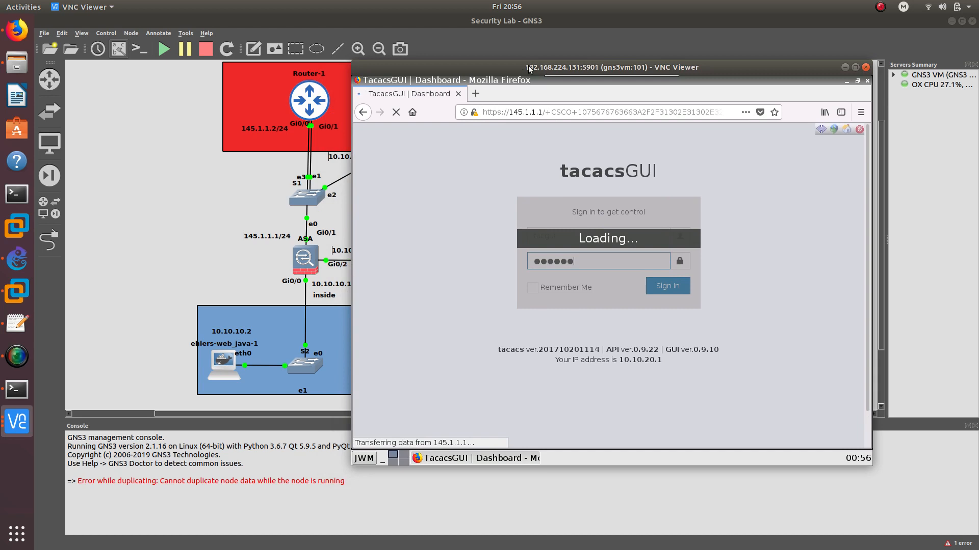
drag(418, 64, 407, 286)
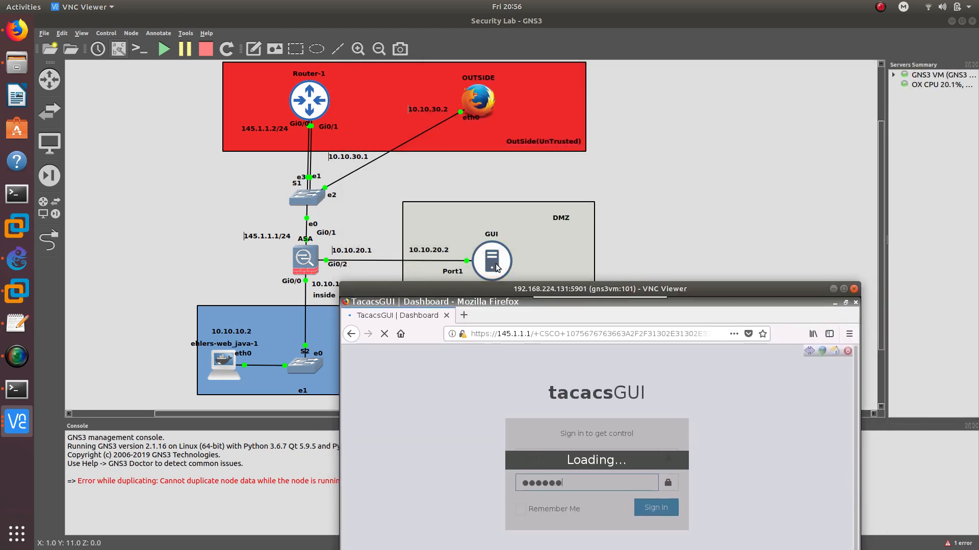
drag(488, 290, 671, 82)
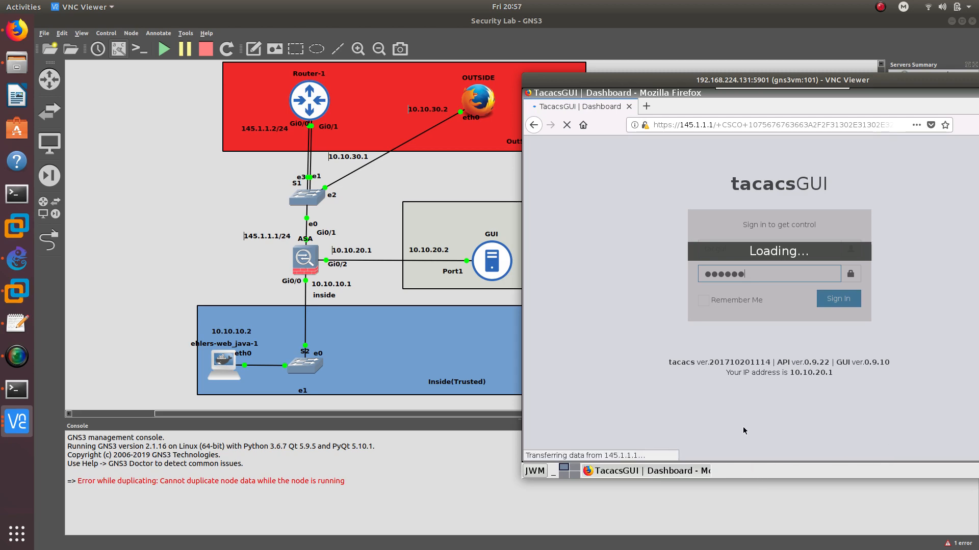
- Switch to the host's Firefox and highlight the web interface credentials in the TacacsGUI appliance documentation
click(29, 38)
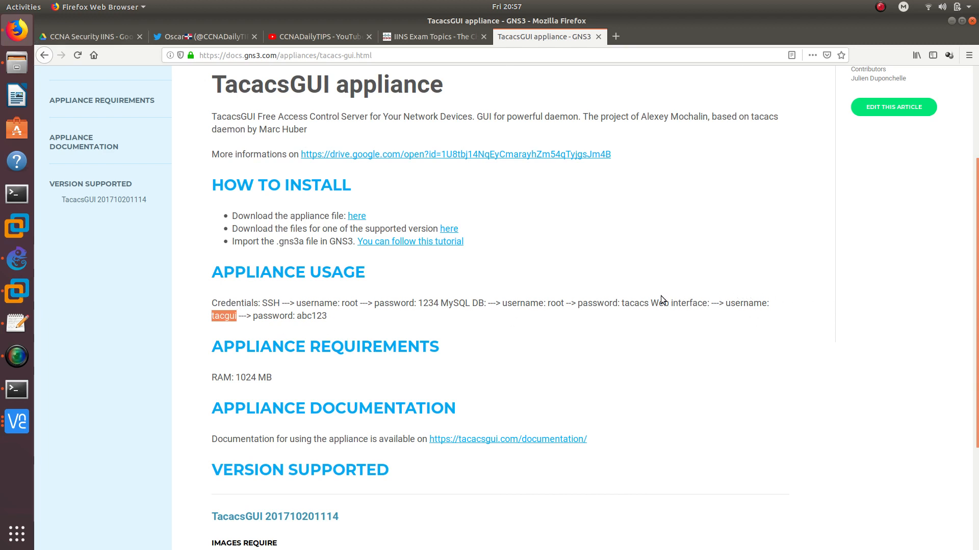
drag(651, 302, 657, 312)
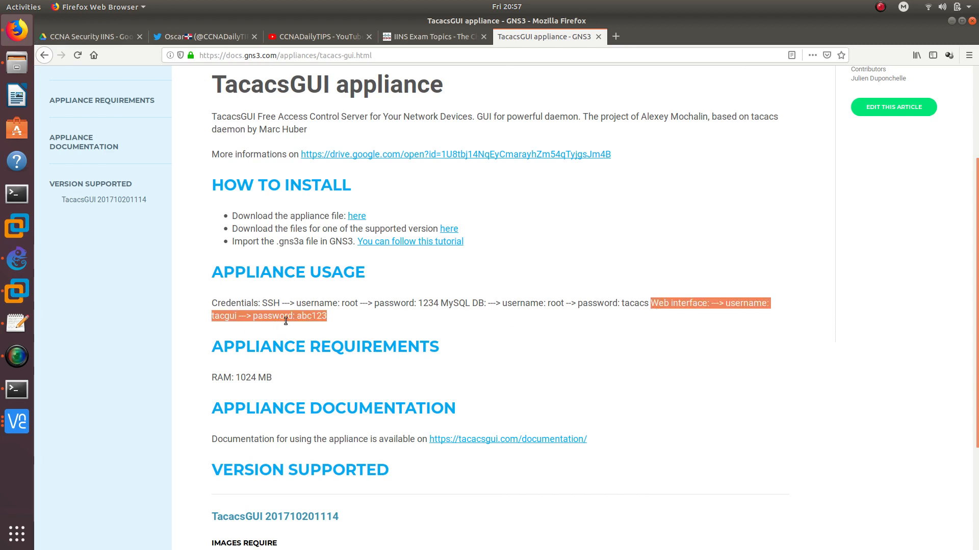
click(16, 421)
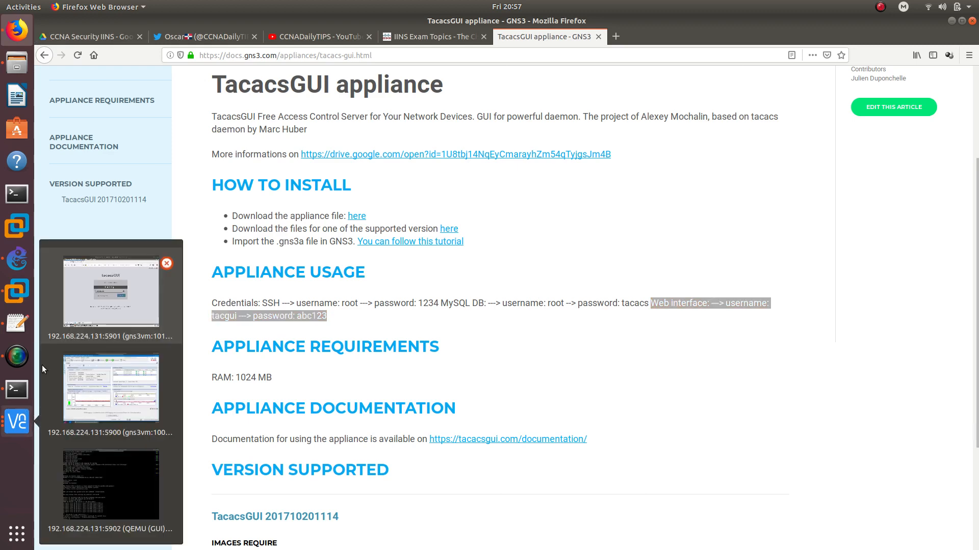
- Switch back to GNS3, check the TacacsGUI dashboard in the OUTSIDE client window brought fully into view, and minimize that window
click(22, 265)
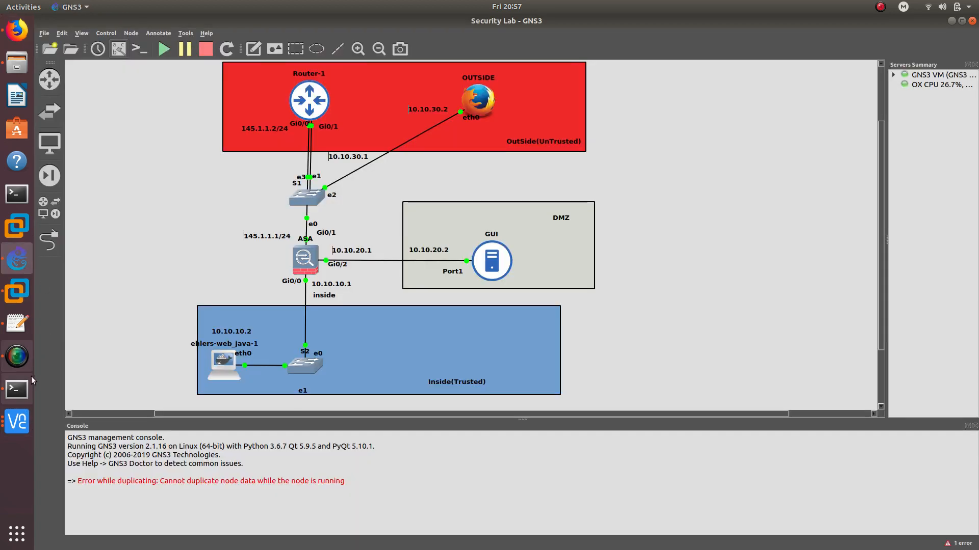
click(22, 423)
click(118, 321)
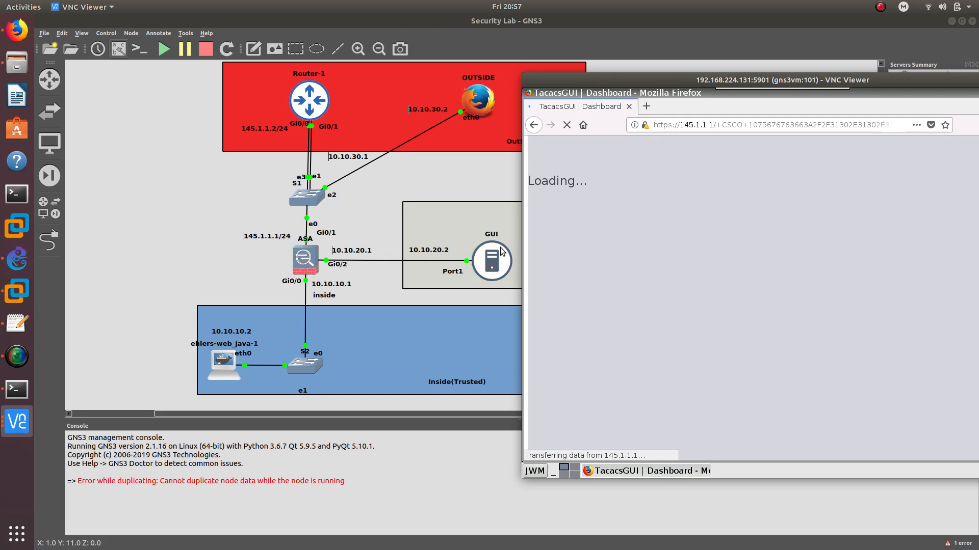
drag(781, 90, 647, 81)
click(882, 79)
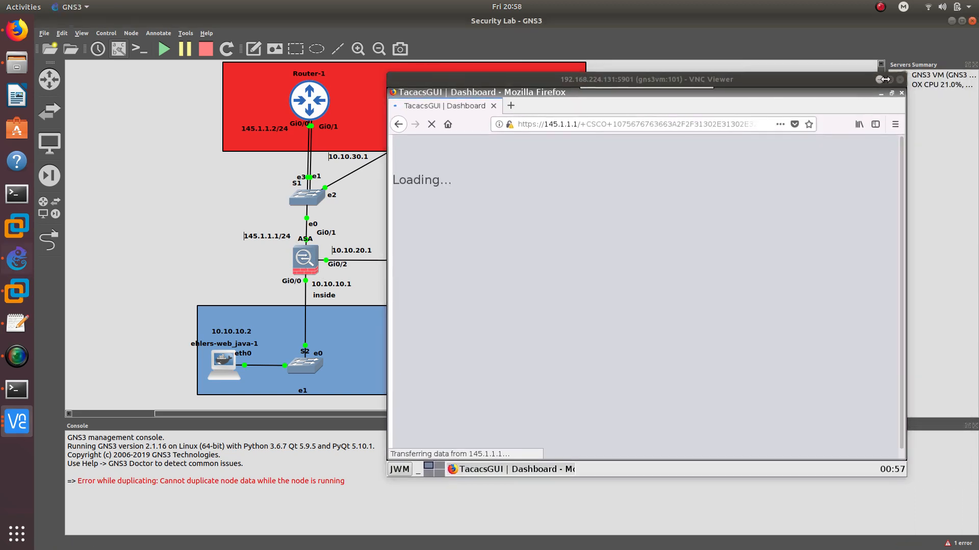